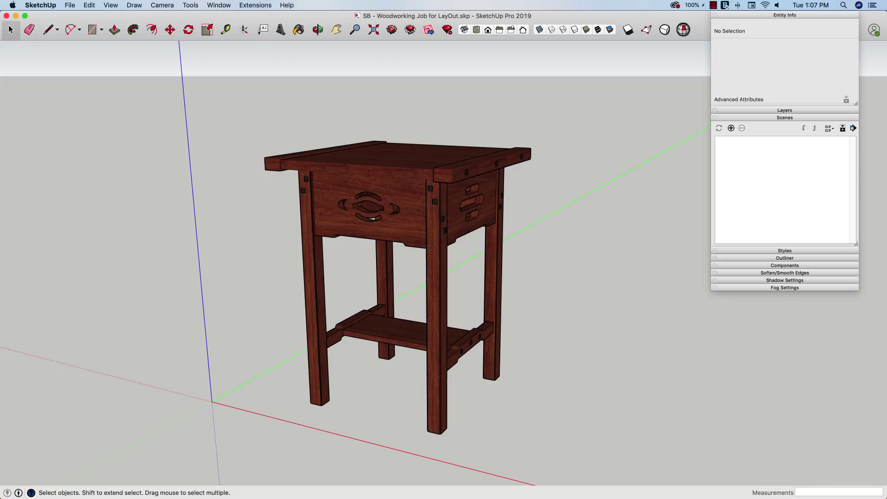
Step: Select the tabletop, legs, aprons, shelf and stretchers one by one to examine how the table's components are named and counted
middle_click_drag(430, 359, 551, 344)
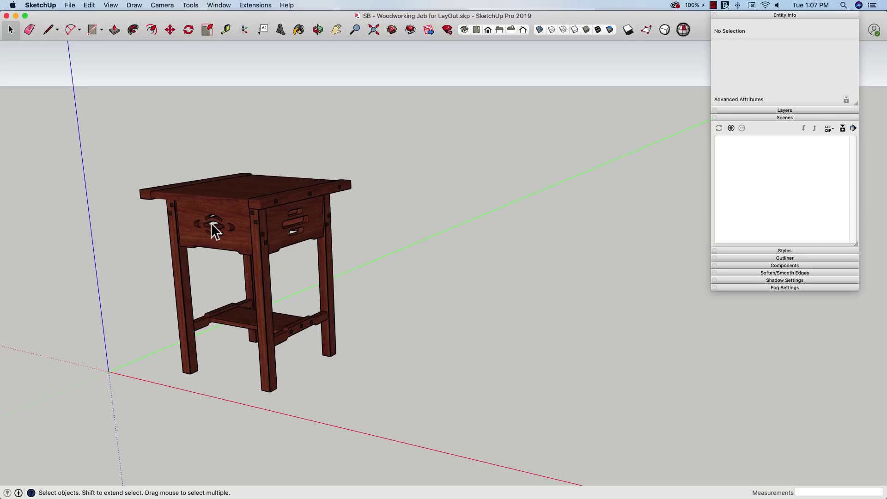
left_click(215, 208)
left_click(216, 196)
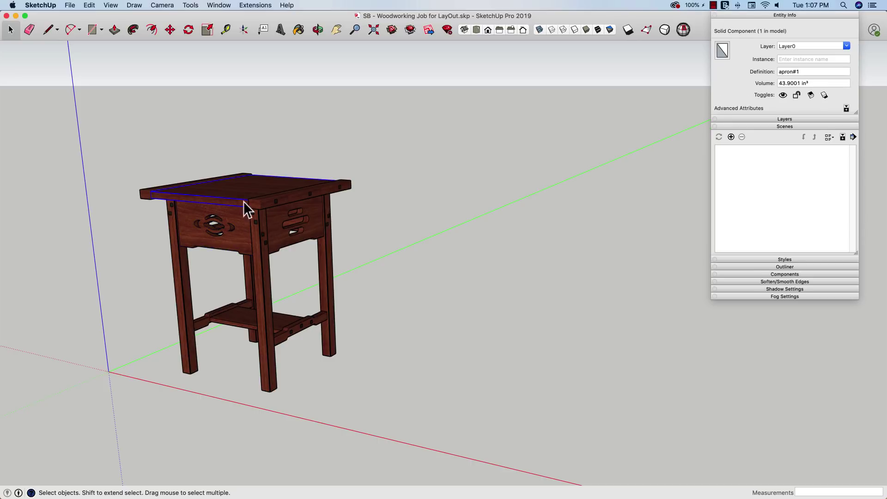
left_click(266, 262)
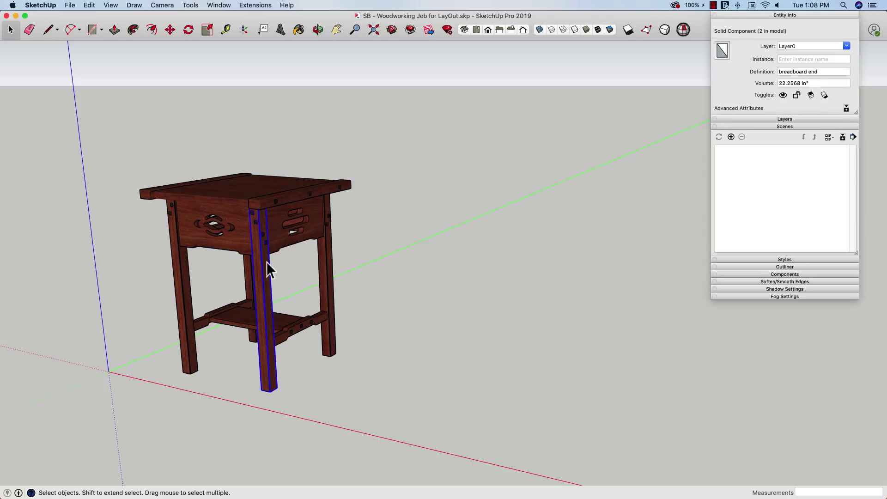
left_click(278, 234)
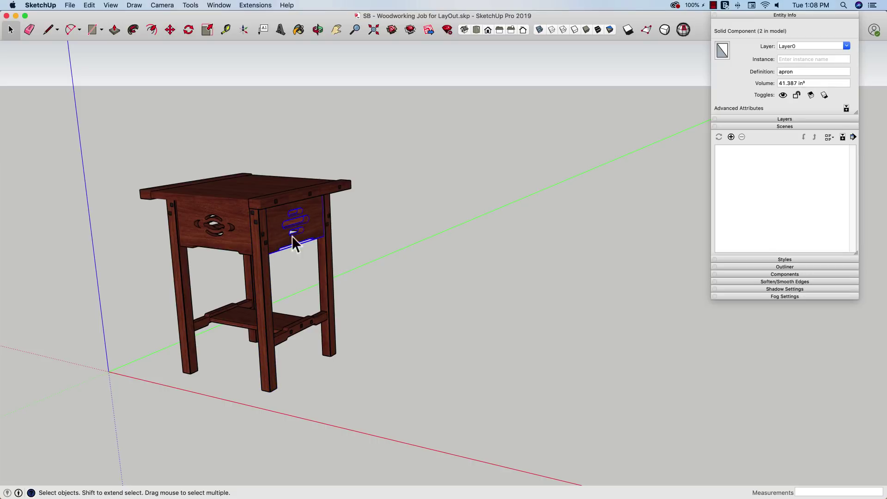
middle_click_drag(196, 228, 216, 318)
left_click(198, 327)
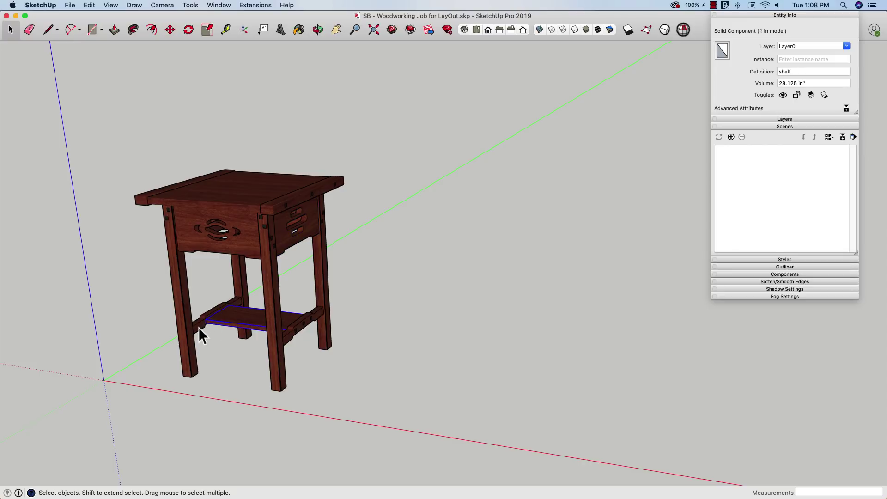
left_click(192, 331)
left_click(189, 333)
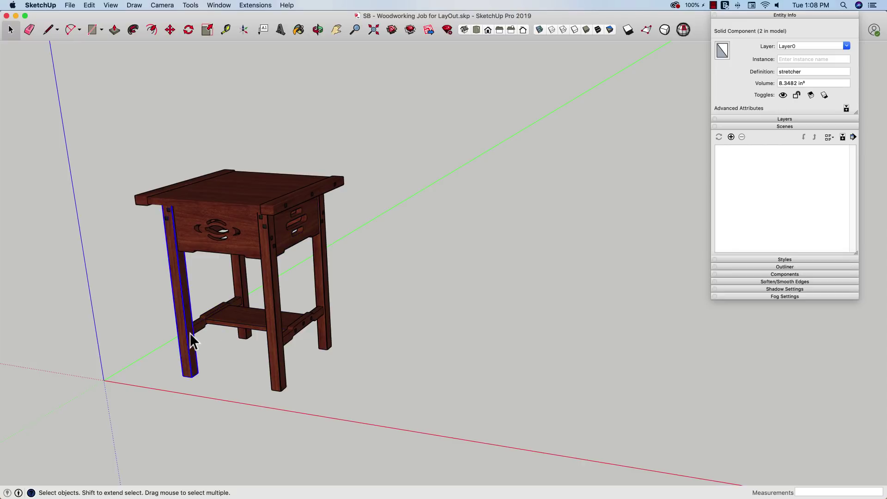
left_click(276, 355)
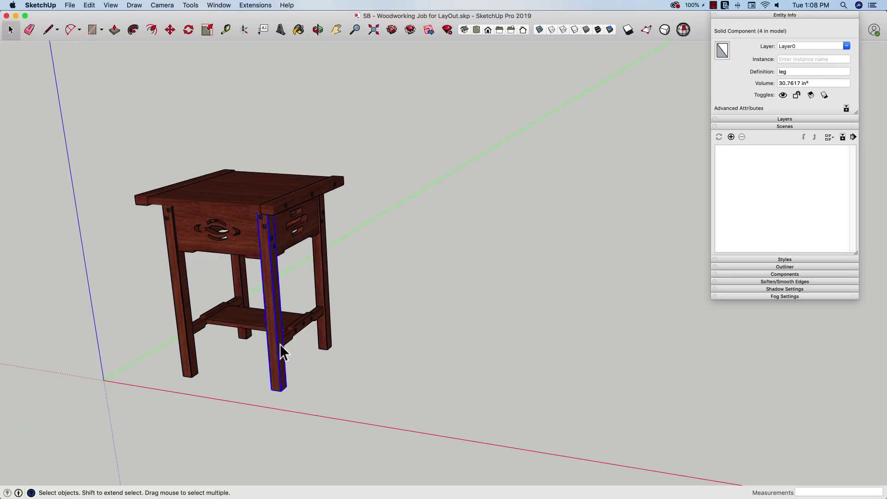
Step: Move the table's front corner leg about 1' 1/2" away from the table to expose the joint
middle_click_drag(302, 356, 320, 195)
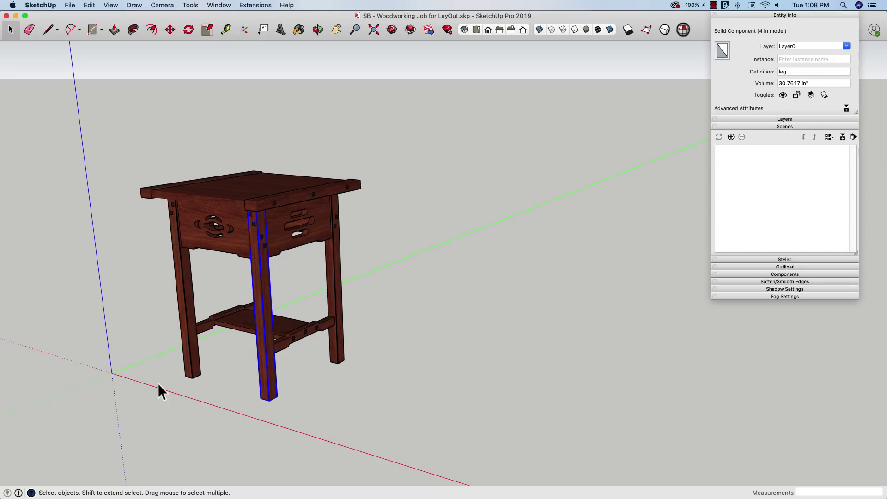
middle_click_drag(157, 383, 242, 293)
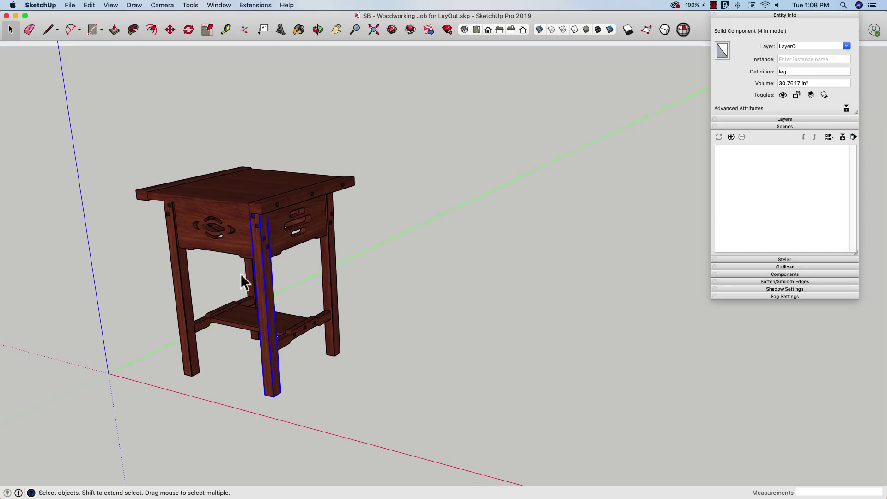
middle_click_drag(266, 392, 276, 307)
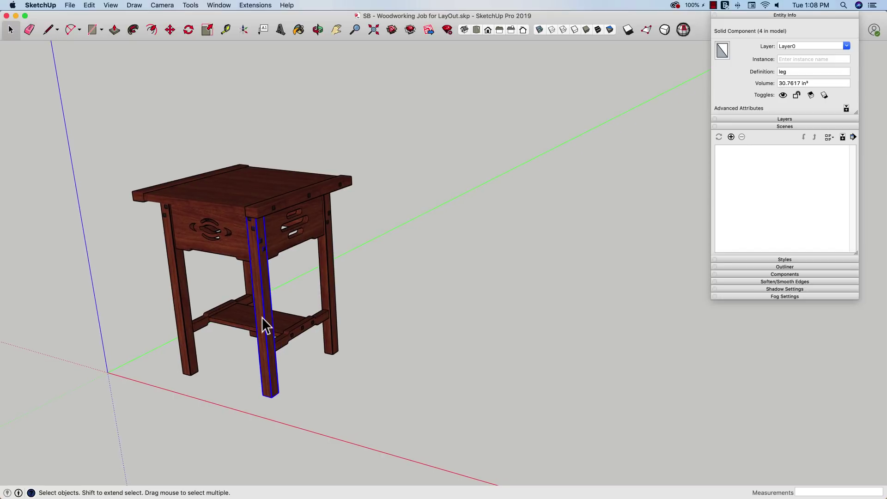
middle_click_drag(261, 316, 332, 384)
key("m")
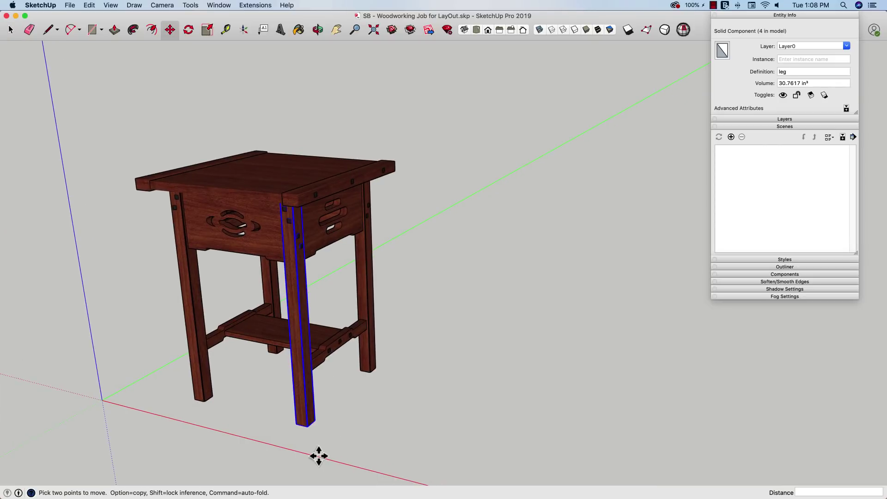
left_click(308, 442)
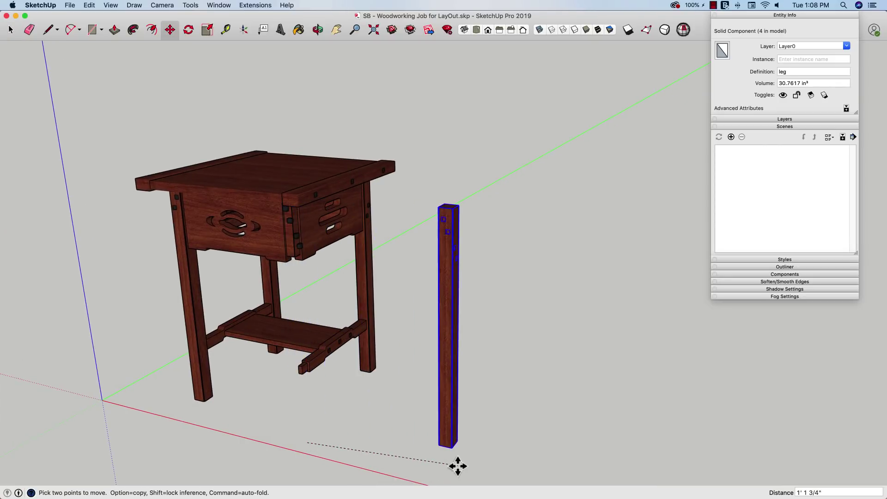
left_click(436, 475)
scroll(297, 277, "up", 3)
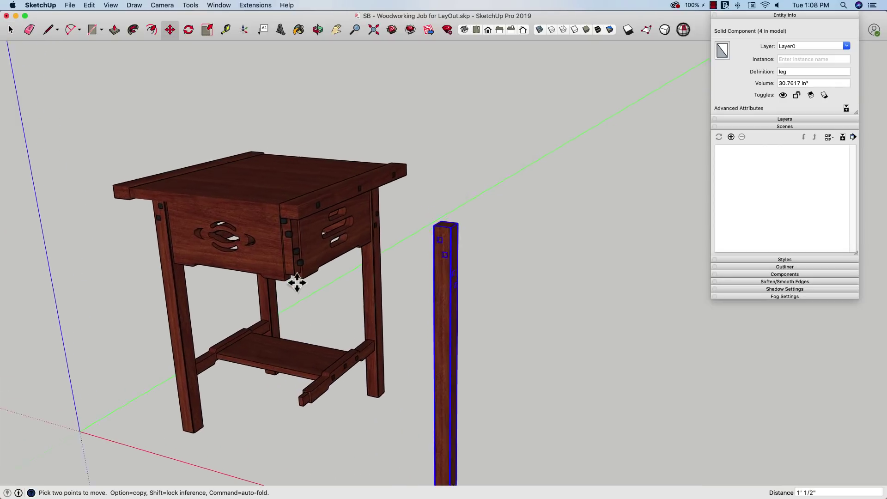
Step: Examine the mortises in the pulled-out leg and the exposed plug components at the table's corner
middle_click_drag(433, 250, 237, 236)
key("space")
scroll(233, 240, "up", 3)
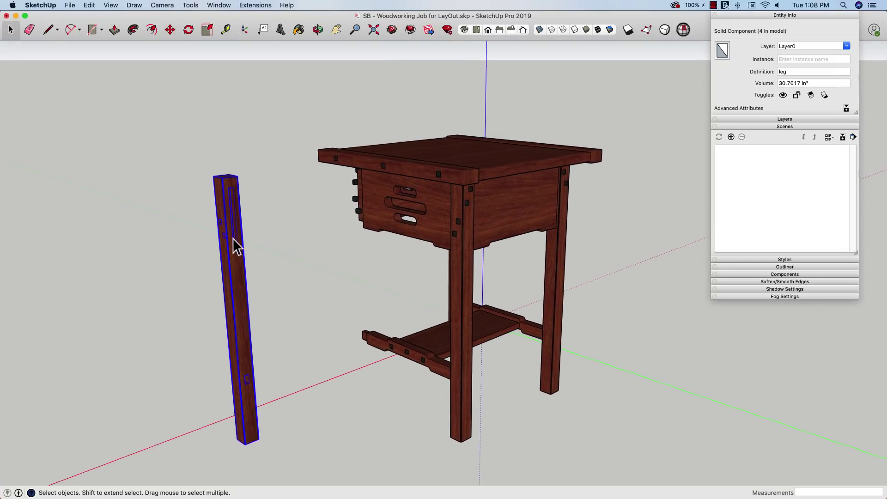
mouse_move(241, 205)
middle_mouse_down()
mouse_move(390, 220)
mouse_move(231, 226)
mouse_move(264, 401)
mouse_move(275, 382)
mouse_move(240, 386)
mouse_move(262, 398)
mouse_move(263, 241)
mouse_move(213, 195)
mouse_move(214, 184)
mouse_move(263, 177)
mouse_move(357, 213)
mouse_move(450, 224)
mouse_move(430, 223)
middle_mouse_up()
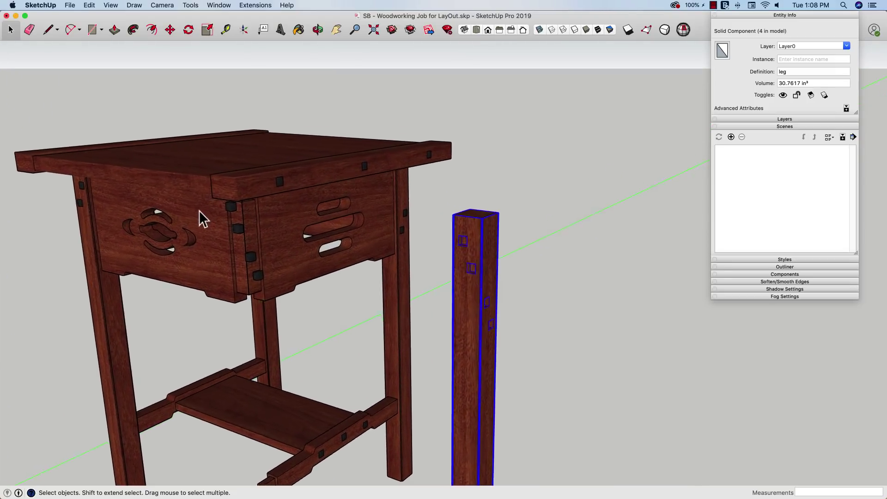
left_click(240, 207)
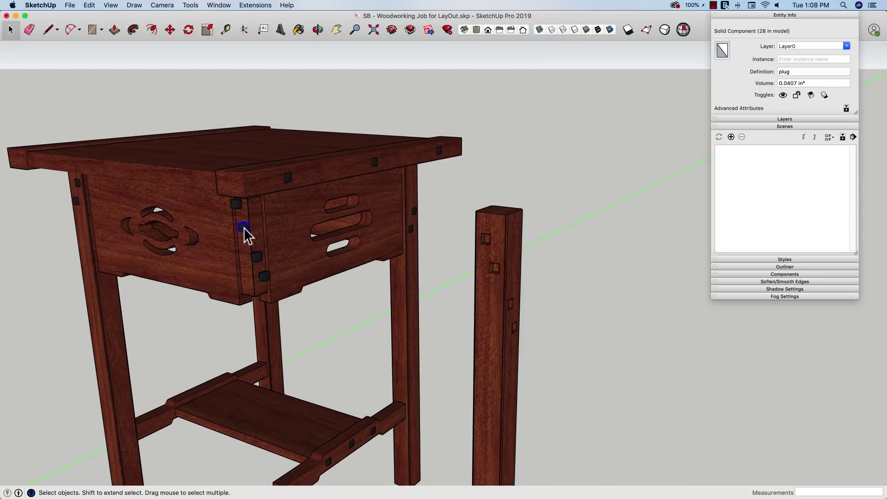
left_click(258, 257)
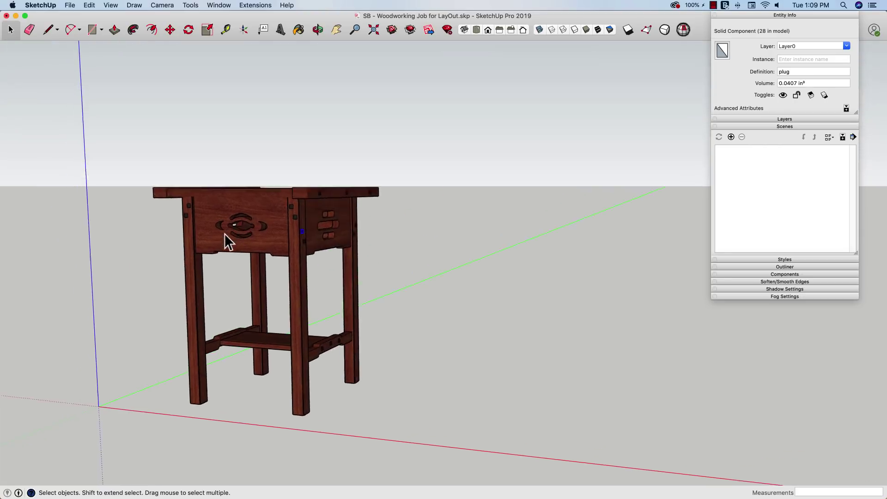
Step: Clear the selection and add a scene showing the assembled table in perspective
left_click(529, 272)
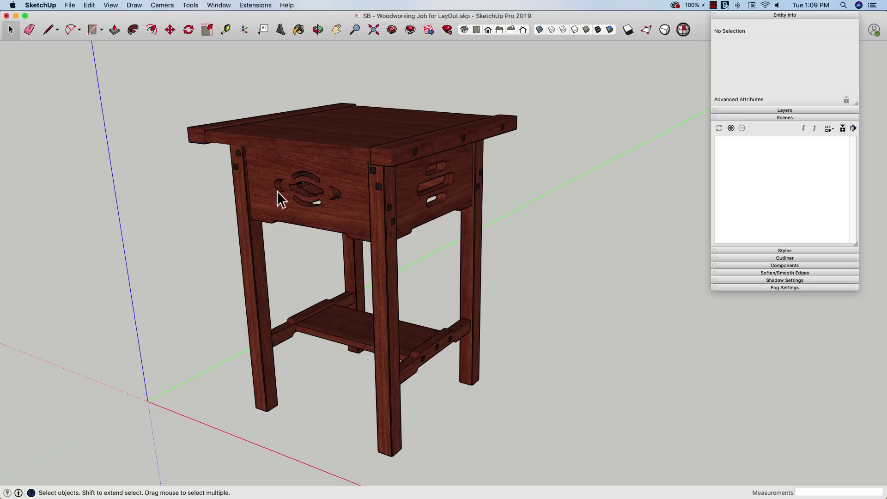
left_click(731, 129)
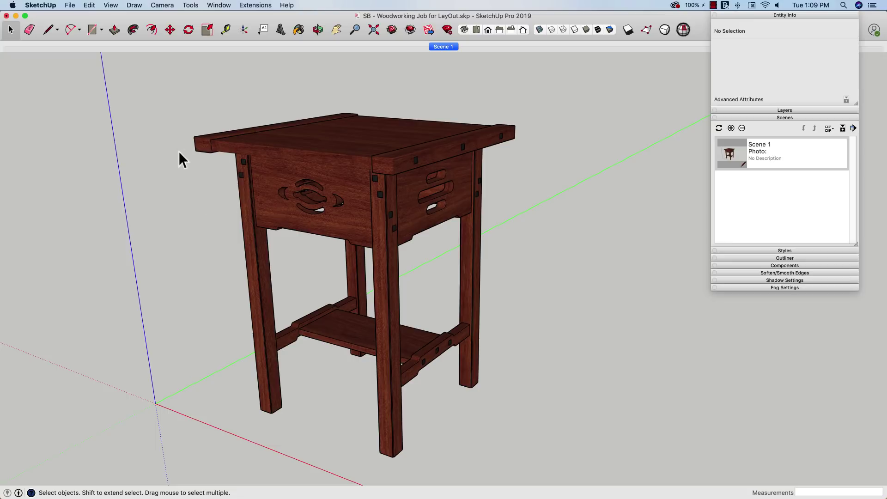
Step: Inspect the apron components on the front and side of the table
middle_click_drag(166, 123, 253, 219)
left_click(285, 233)
left_click(281, 232)
left_click(214, 228)
middle_click_drag(461, 165, 313, 243)
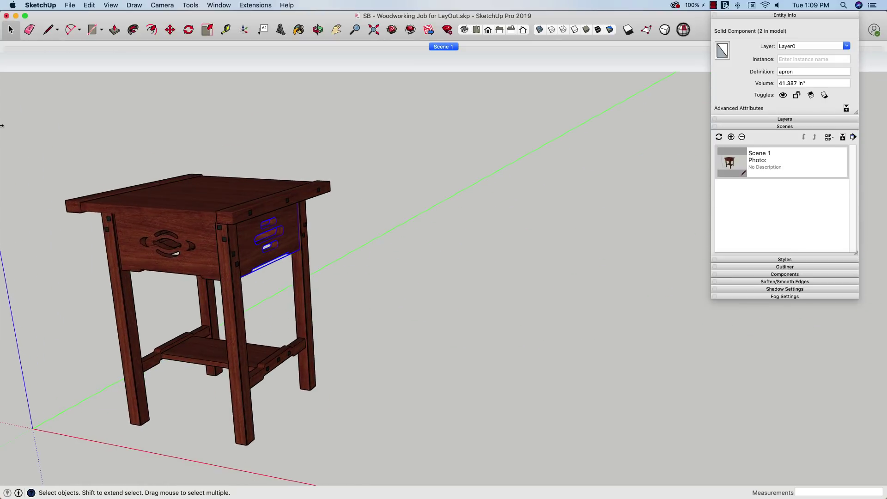
Step: Select all of the table's components and place a copy of them beside the original along the red axis
middle_click_drag(277, 396, 190, 180)
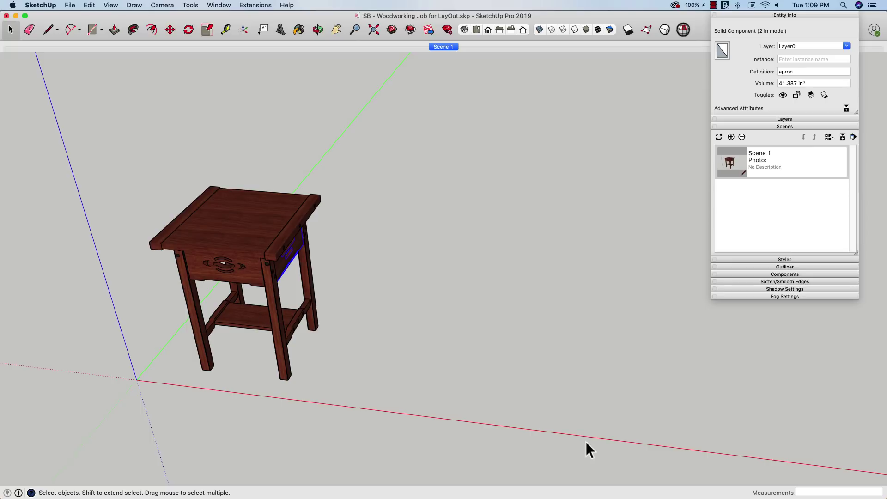
left_click_drag(99, 149, 398, 436)
key("m")
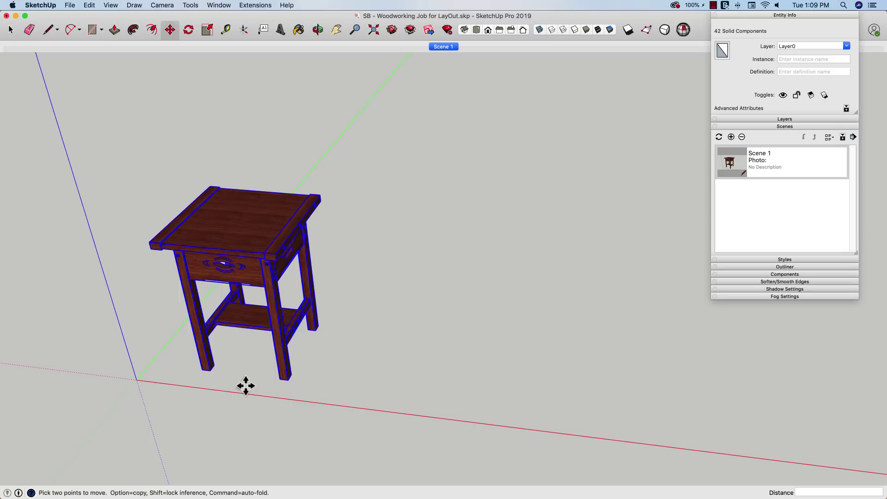
left_click(249, 386)
key("alt")
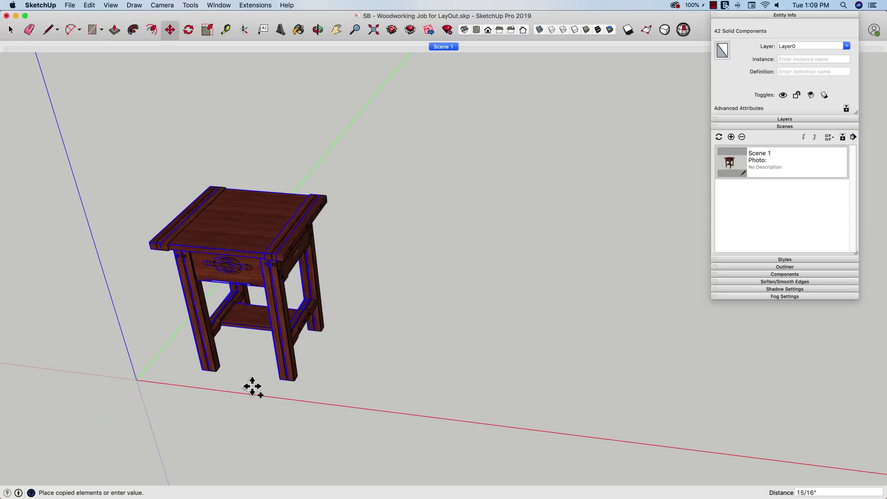
left_click(510, 416)
key("space")
Step: Select the four legs of the copied table and move them about 2' 6" away from it along the red axis
middle_click_drag(404, 427, 417, 400)
left_click(356, 376)
left_click(416, 400)
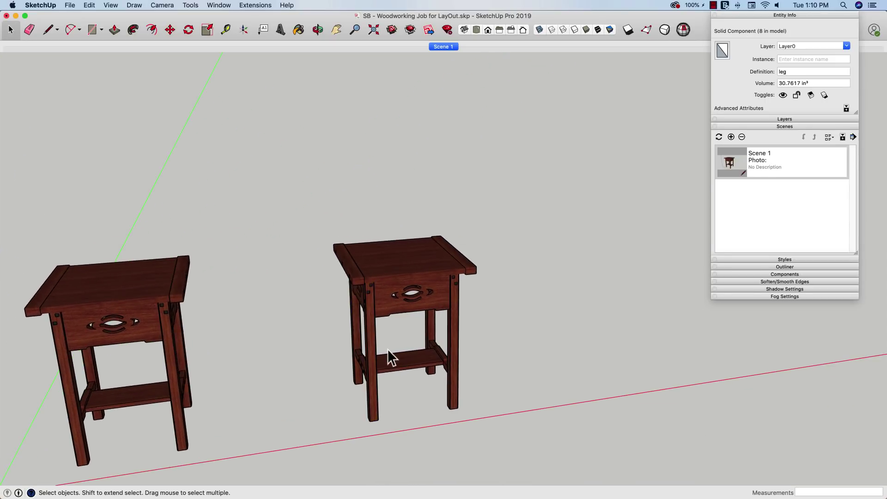
left_click(370, 369)
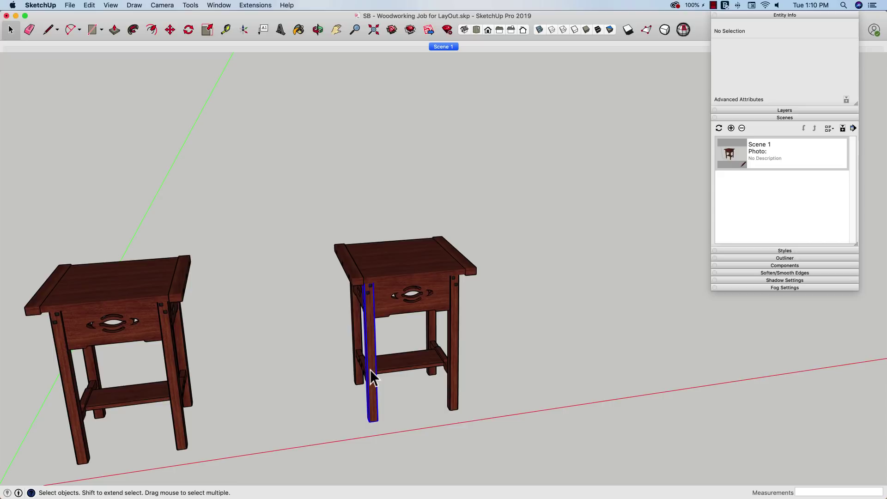
left_click(451, 389, "shift")
left_click(428, 332, "shift")
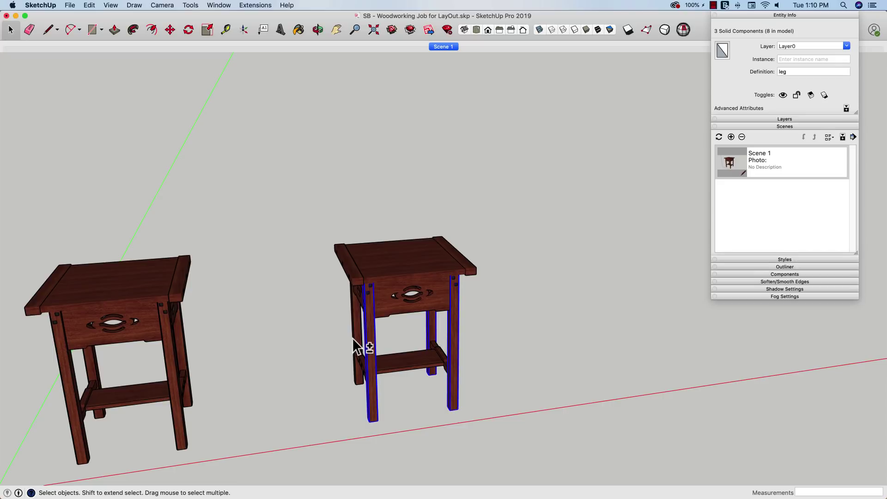
left_click(352, 339, "shift")
key("m")
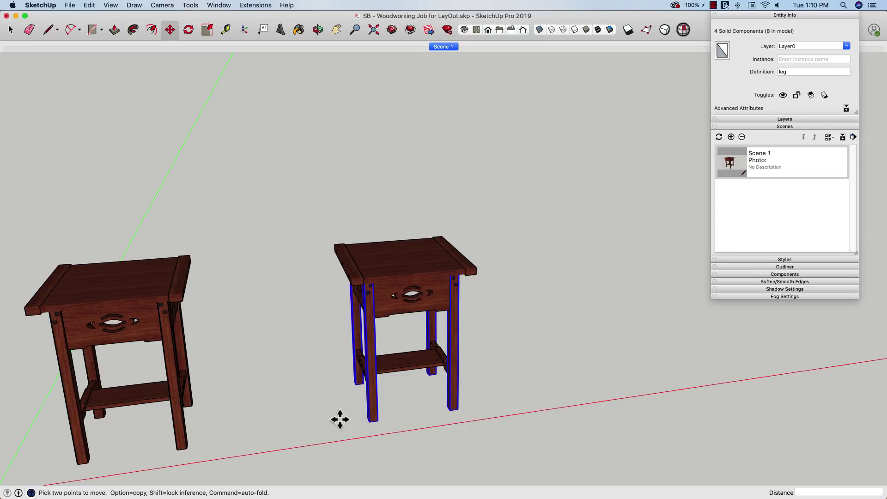
left_click(389, 418)
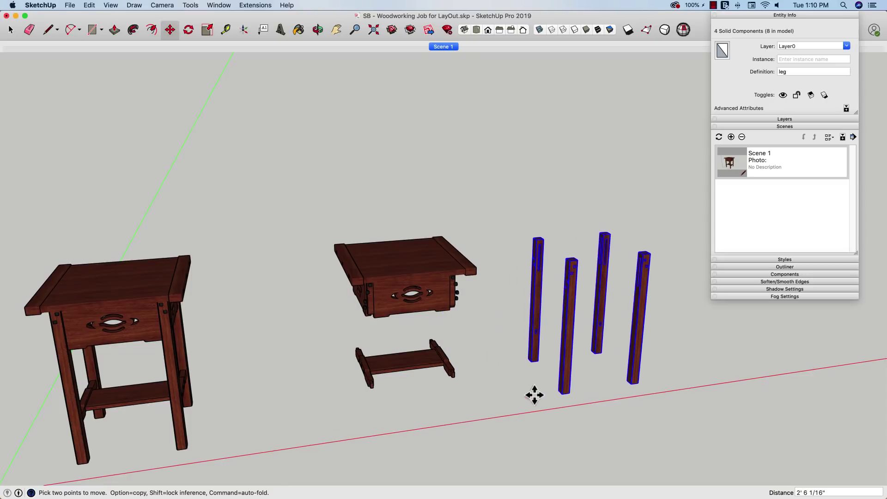
left_click(534, 395)
key("space")
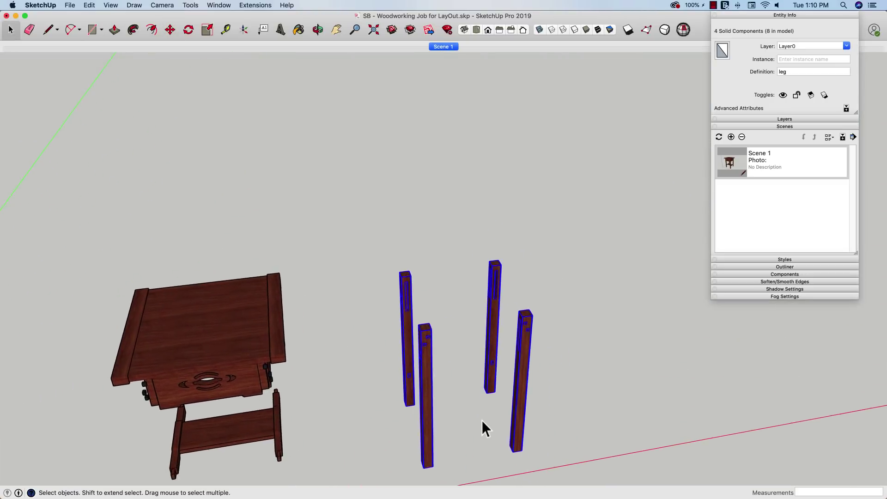
Step: Examine the four separated legs and their joinery from the side, the front and above
scroll(482, 420, "up", 3)
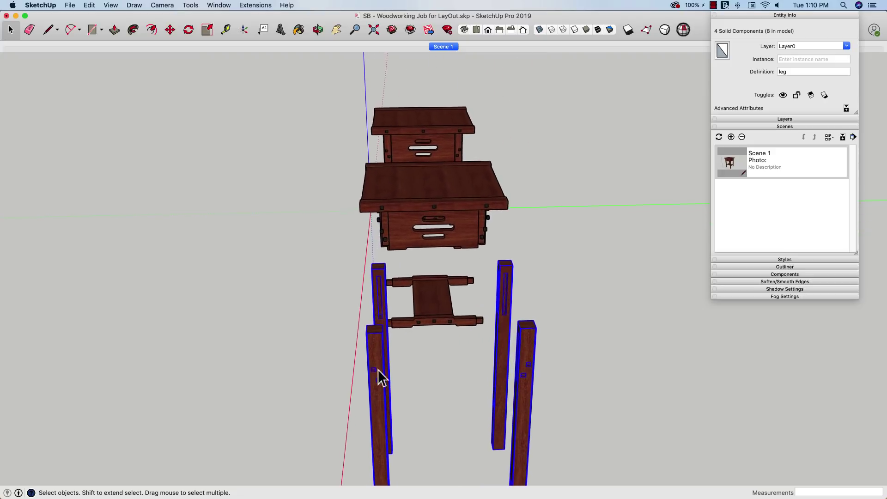
middle_click_drag(518, 342, 502, 364)
key("super+3")
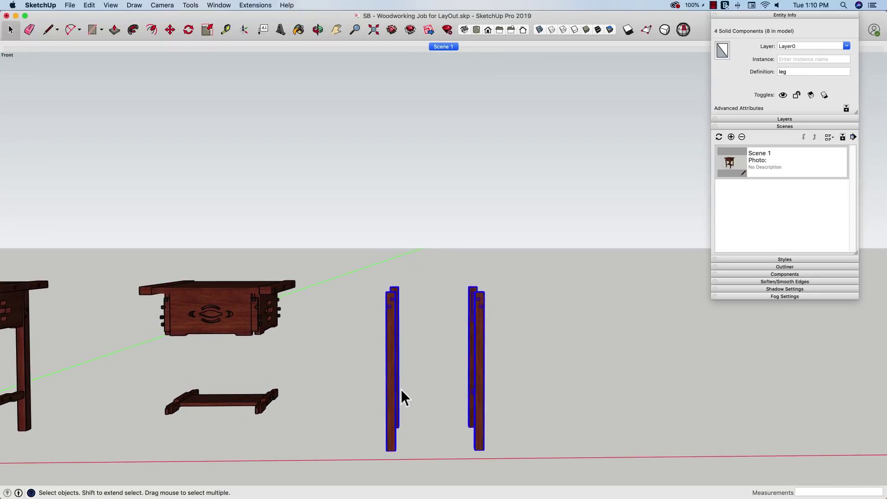
middle_click_drag(400, 388, 369, 361)
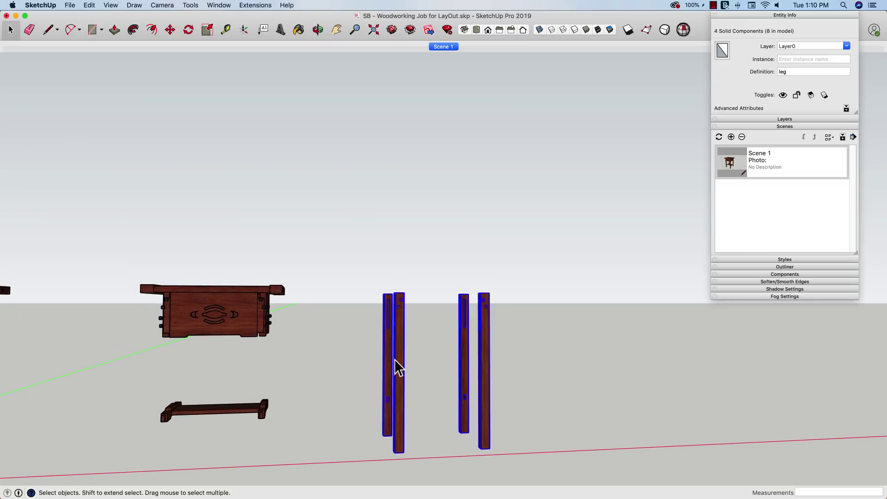
key("super+1")
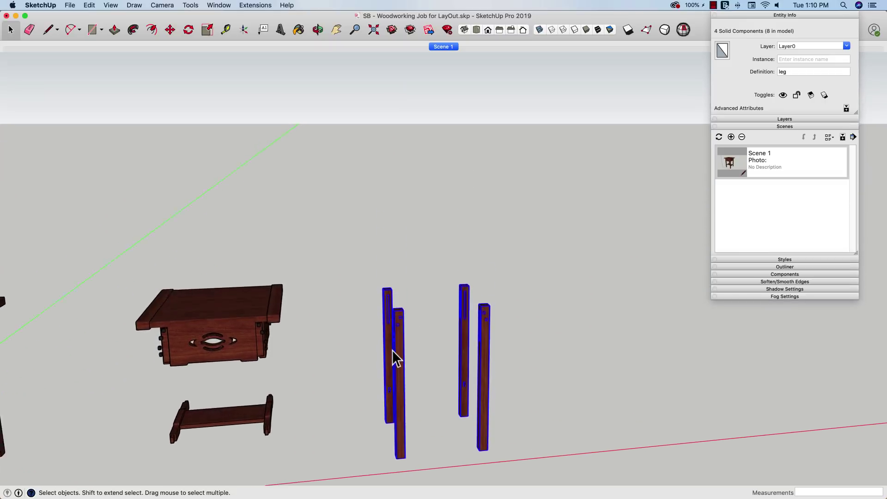
middle_click_drag(392, 350, 379, 315)
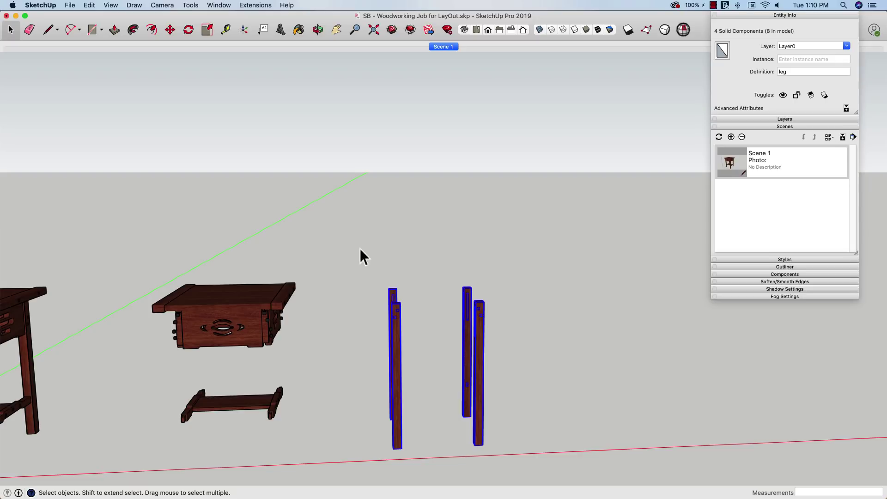
middle_click_drag(359, 248, 348, 372)
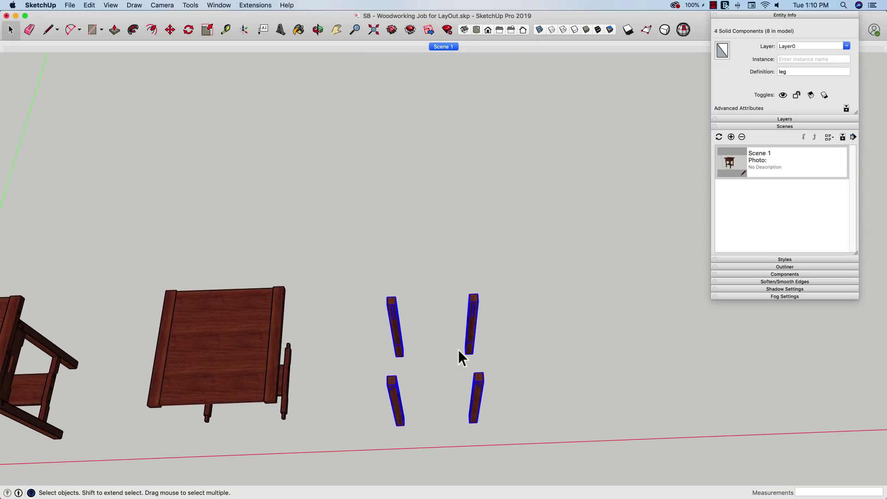
Step: Select the two rear legs and move them about 1' 10 3/4" so all four legs stand side by side
left_click_drag(511, 268, 392, 363)
key("m")
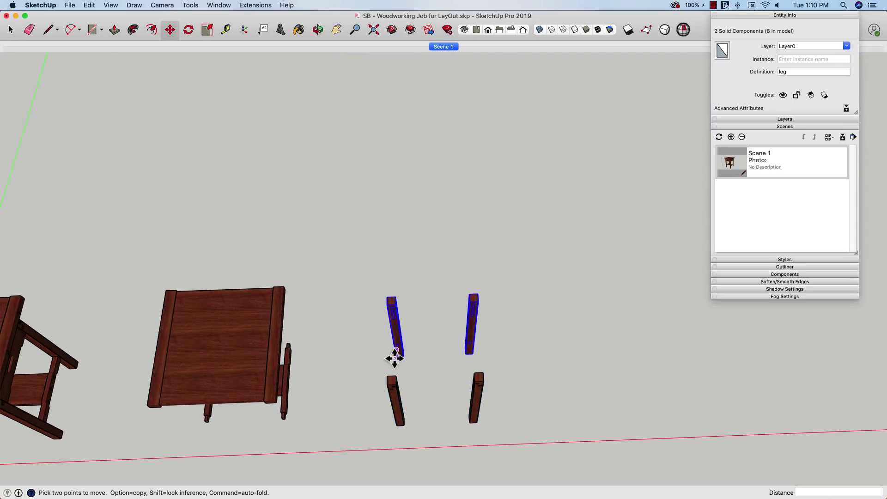
left_click(400, 360)
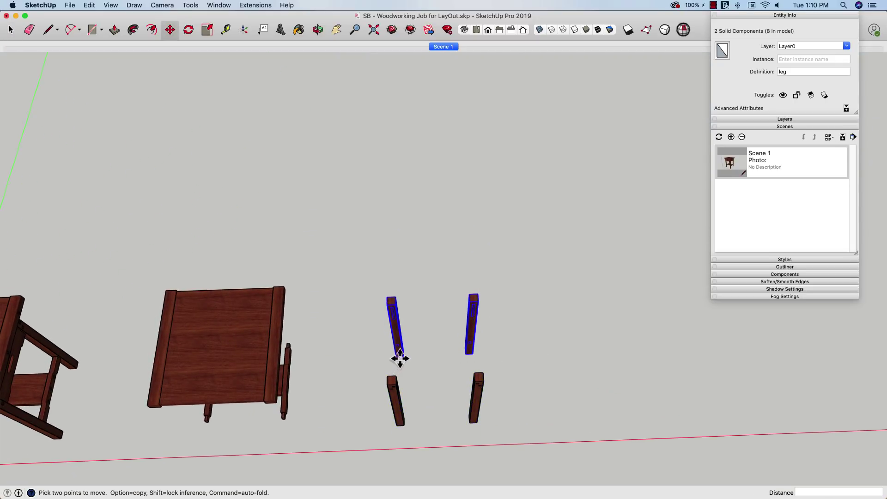
left_click(397, 424)
left_click(399, 428)
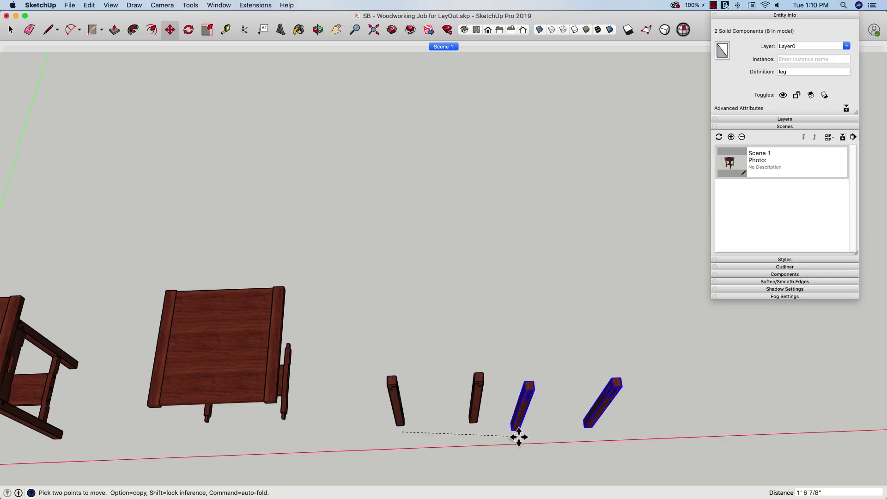
left_click(540, 424)
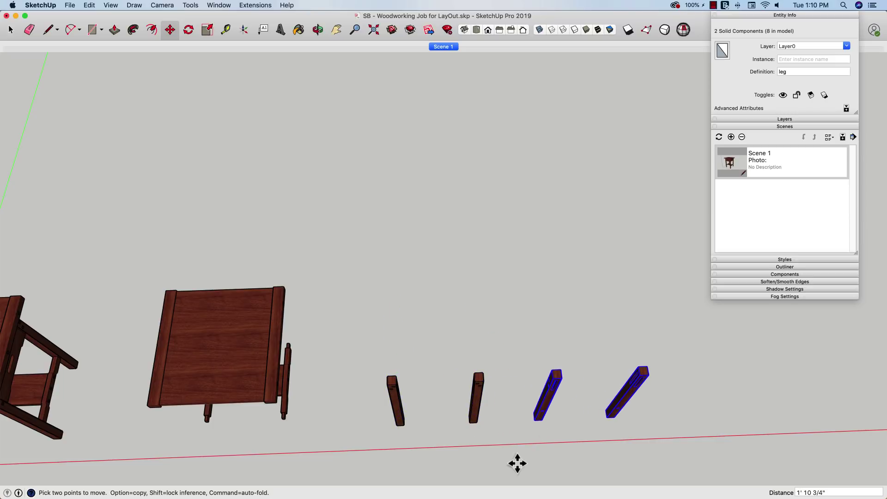
Step: Select all four separated legs and rotate them 90° about their lower ends so that they lie flat
middle_click_drag(517, 461, 435, 340)
key("space")
left_click(495, 416)
left_click_drag(353, 214, 678, 420)
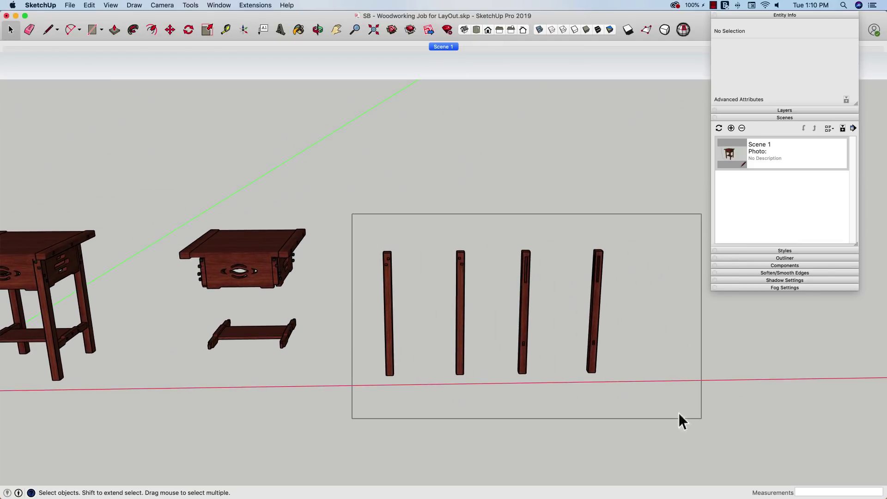
middle_click_drag(678, 420, 413, 429)
key("q")
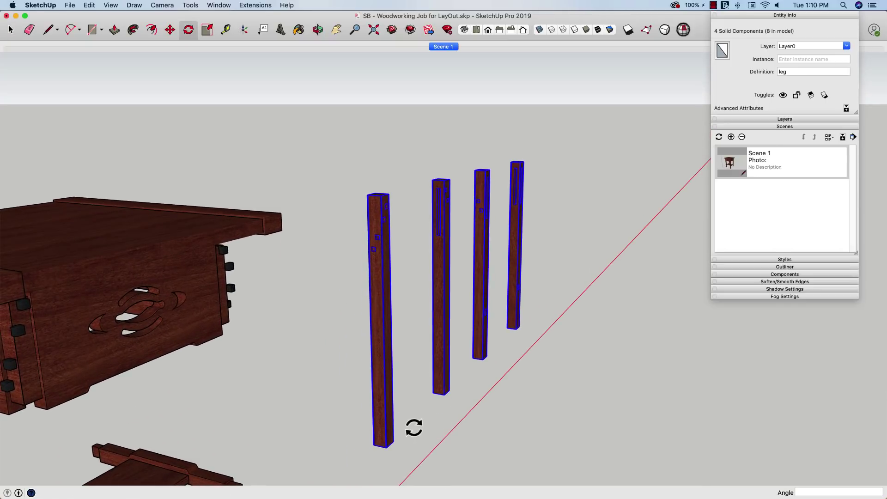
left_click(374, 444)
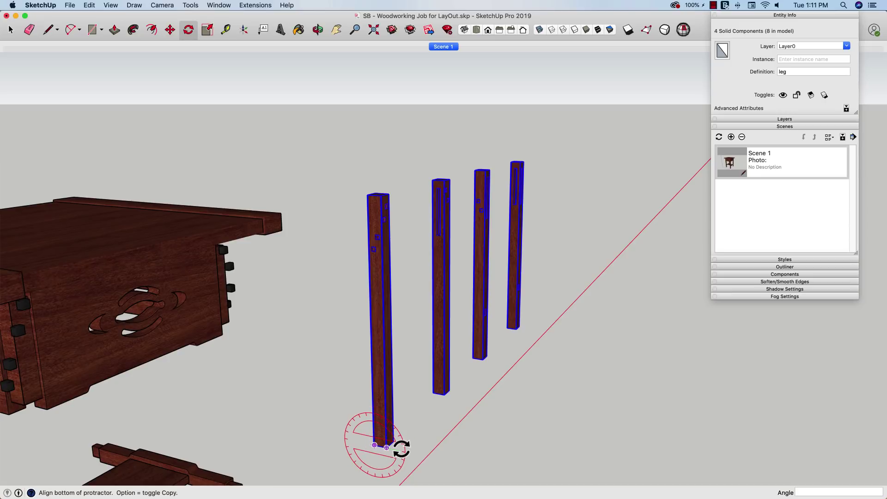
left_click(394, 449)
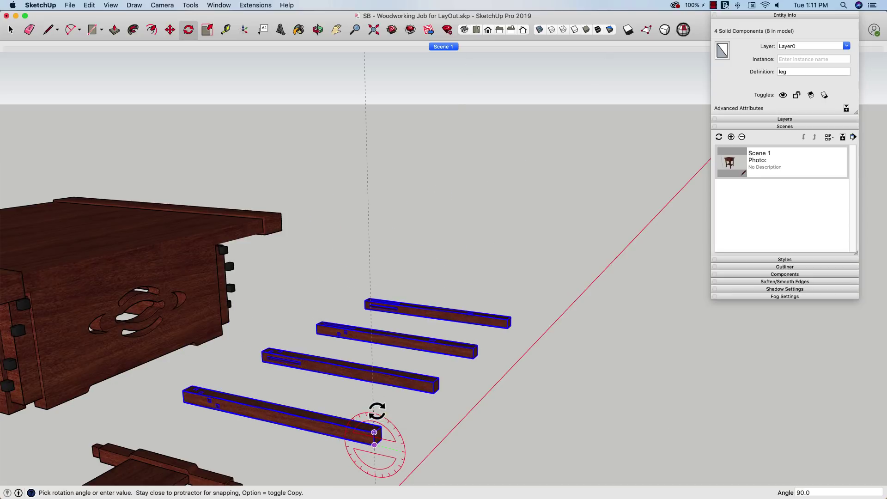
left_click(377, 411)
key("space")
Step: Select the three legs farthest from the table and move them about 2' 11/16" away from the first leg along the red axis
middle_click_drag(431, 423, 369, 182)
left_click(406, 439)
left_click_drag(356, 169, 614, 428)
key("m")
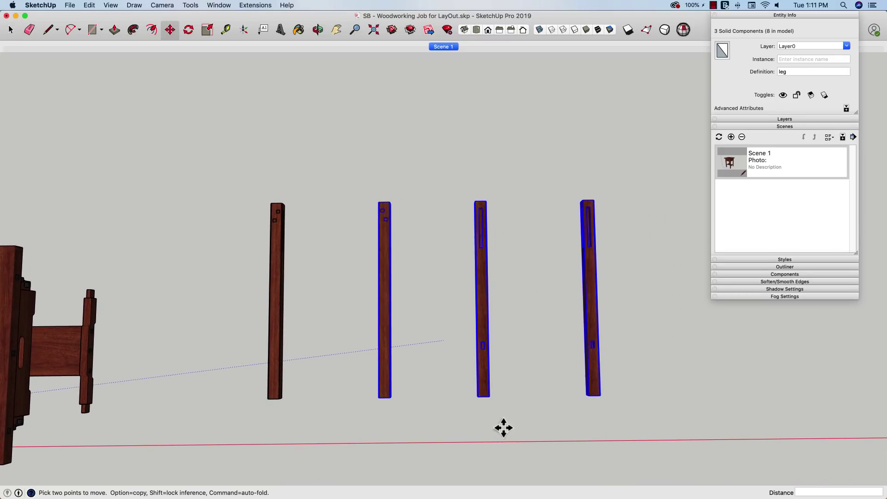
left_click(444, 438)
left_click(670, 437)
scroll(311, 409, "up", 5)
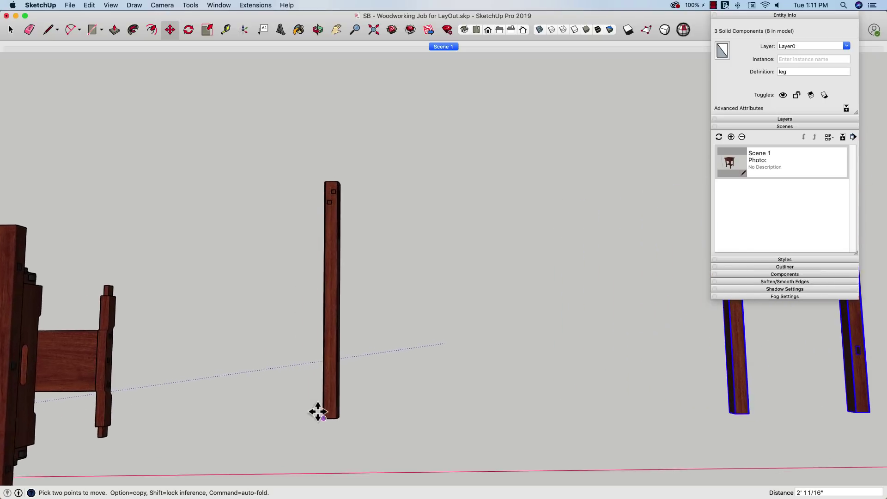
key("space")
Step: Copy the remaining single leg 3 1/8" along the red axis and multiply the copy with x3
middle_click_drag(345, 416, 372, 401)
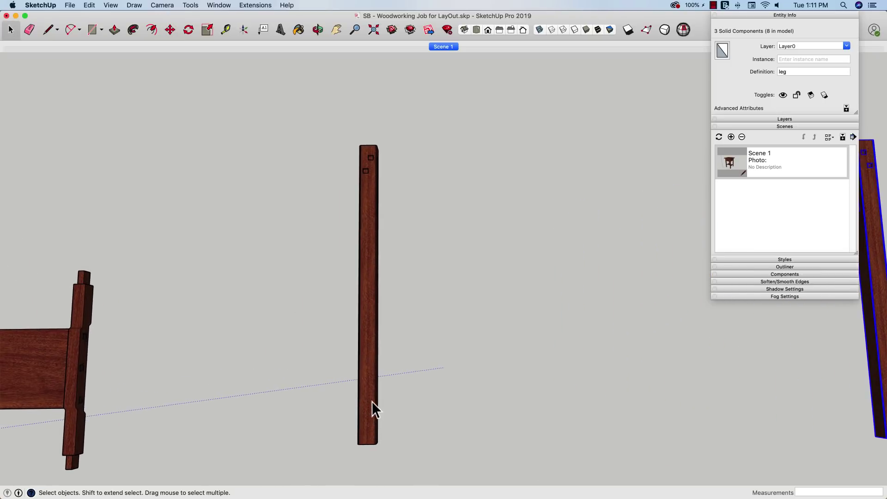
left_click(372, 401)
key("m")
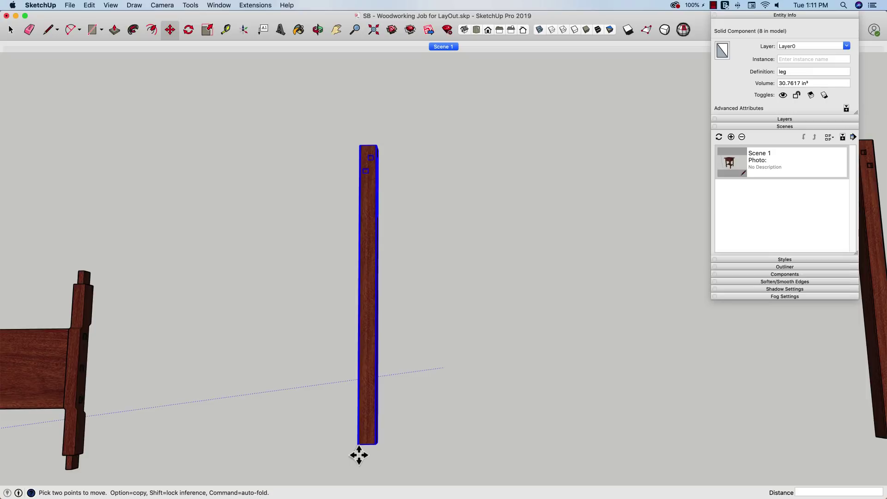
key("alt")
left_click(359, 454)
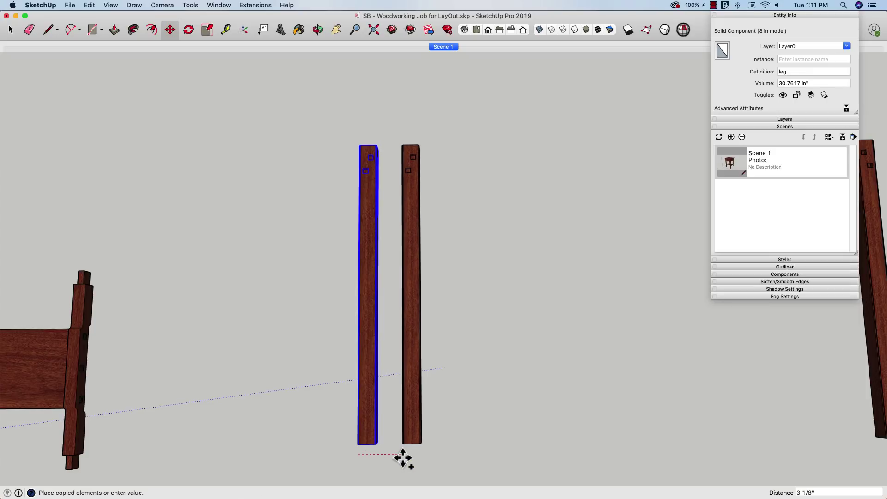
left_click(402, 458)
type("x3")
key("Return")
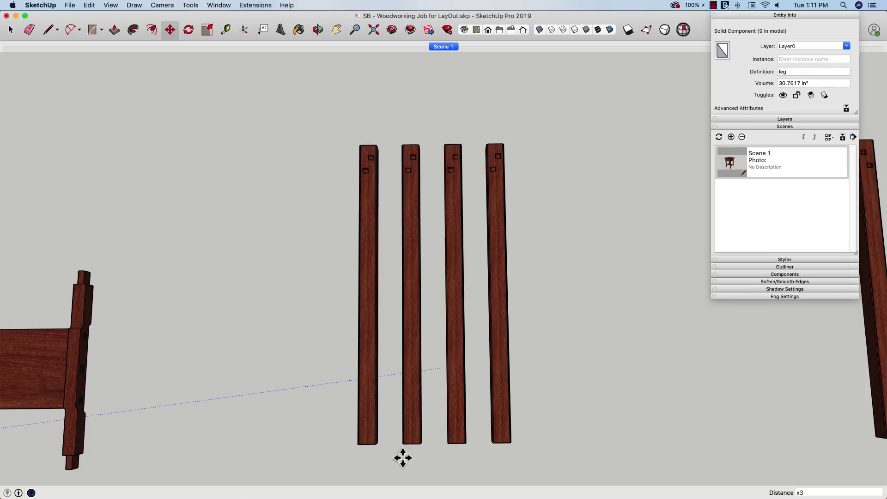
Step: Rotate the second leg of the new row by -90° about its length to turn another face up
middle_click_drag(360, 410, 410, 360)
key("space")
left_click(400, 351)
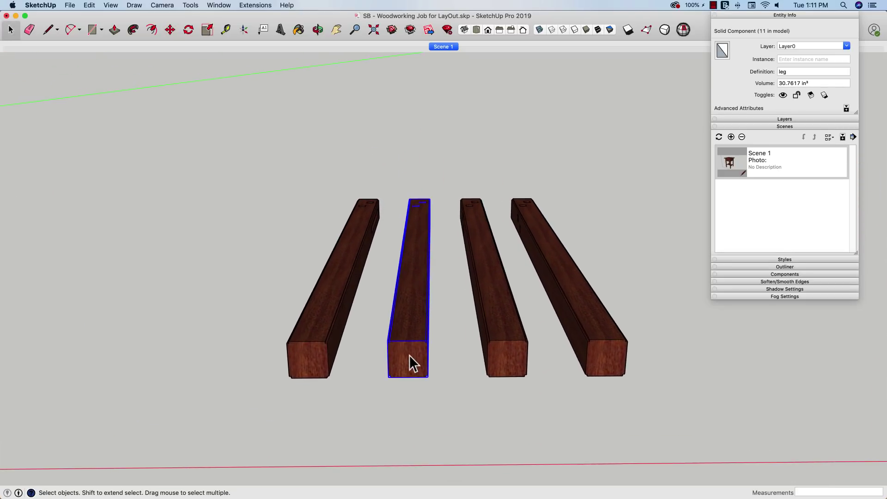
key("m")
key("q")
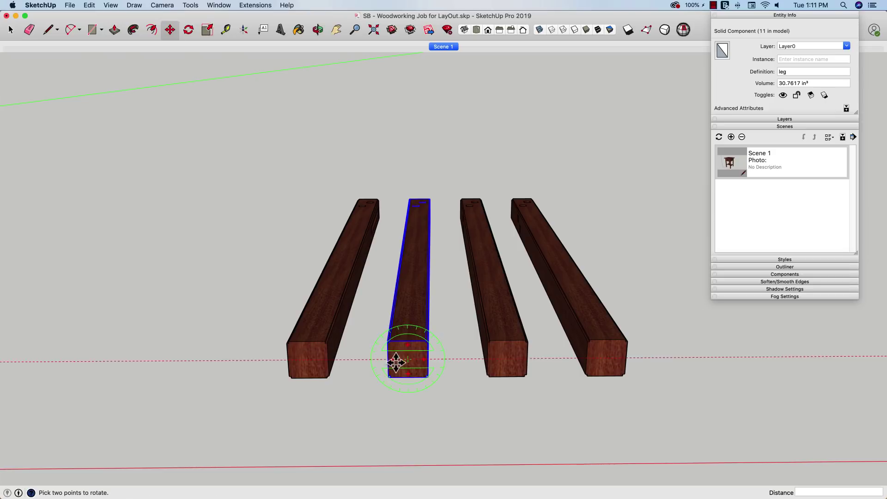
key("m")
key("q")
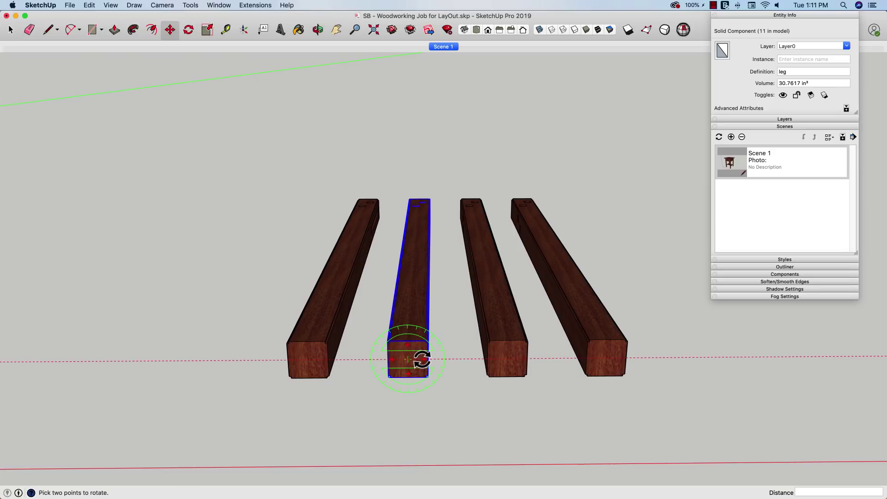
left_click(422, 358)
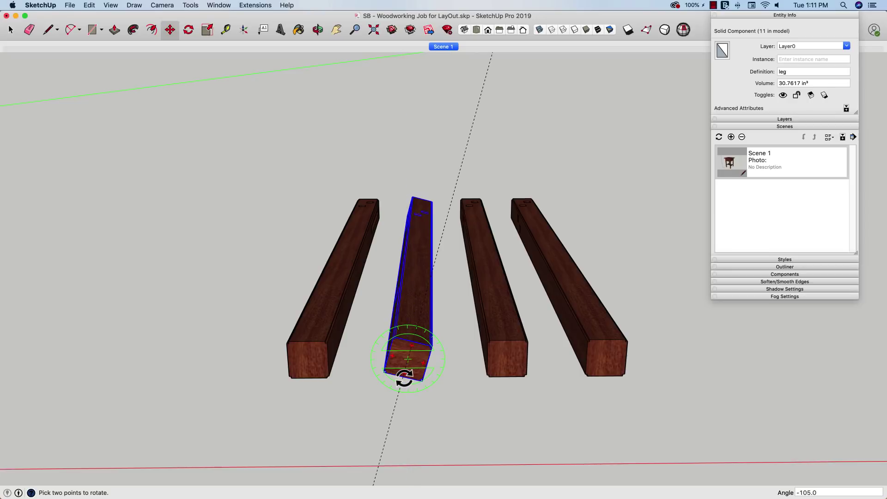
left_click(407, 376)
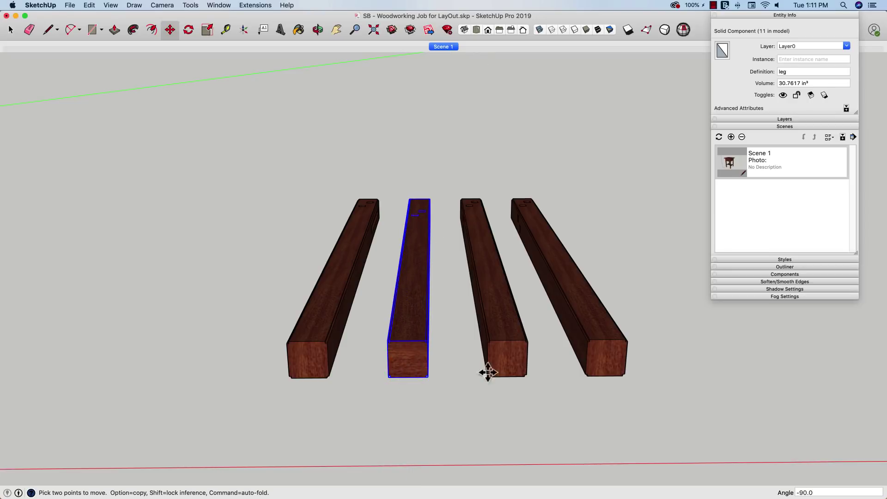
key("space")
Step: Rotate the third leg 90° about its length to turn the face with the long slot and lower mortise up
left_click(513, 368)
key("m")
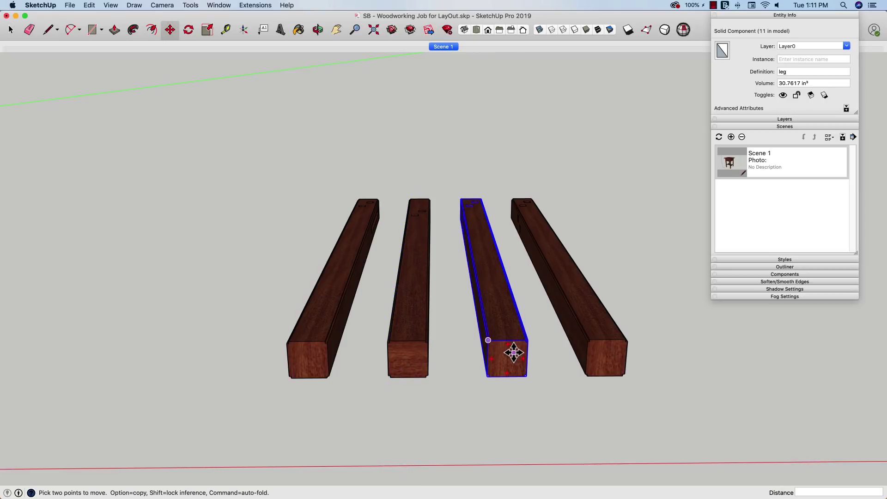
left_click(508, 344)
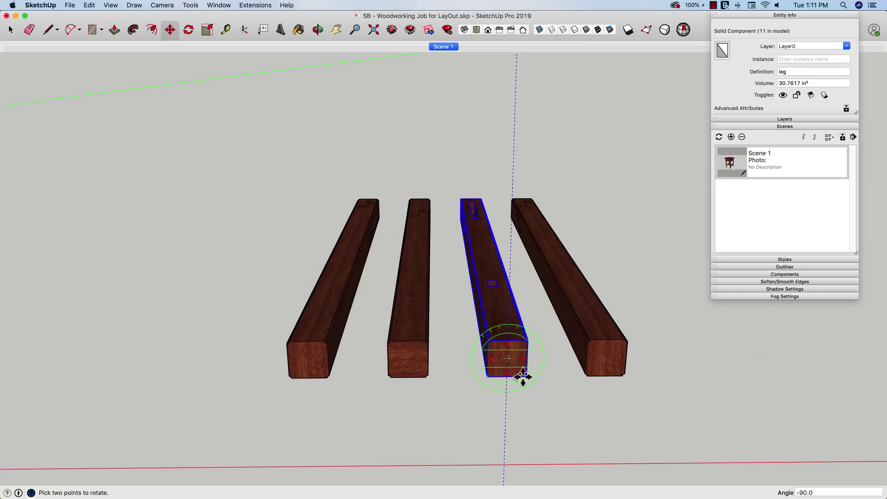
left_click(518, 376)
key("space")
Step: Rotate the fourth leg 180° about its length to turn the face with only the long slot up
left_click(614, 361)
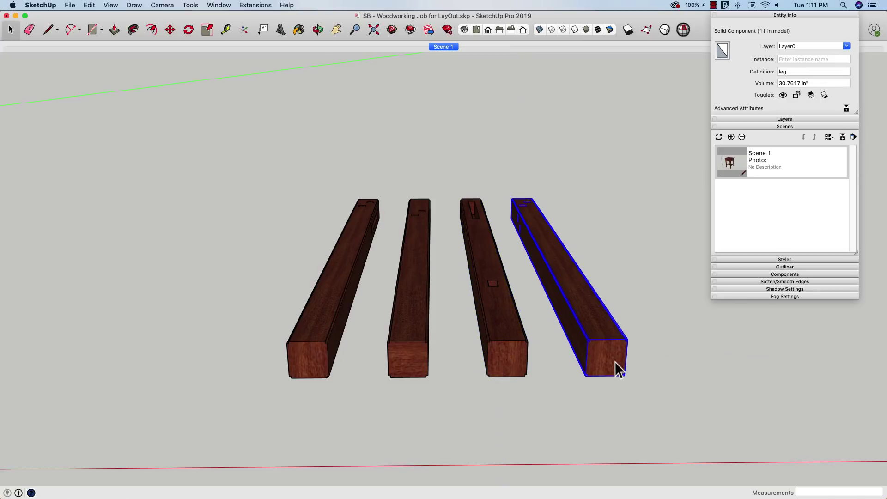
key("m")
left_click(590, 357)
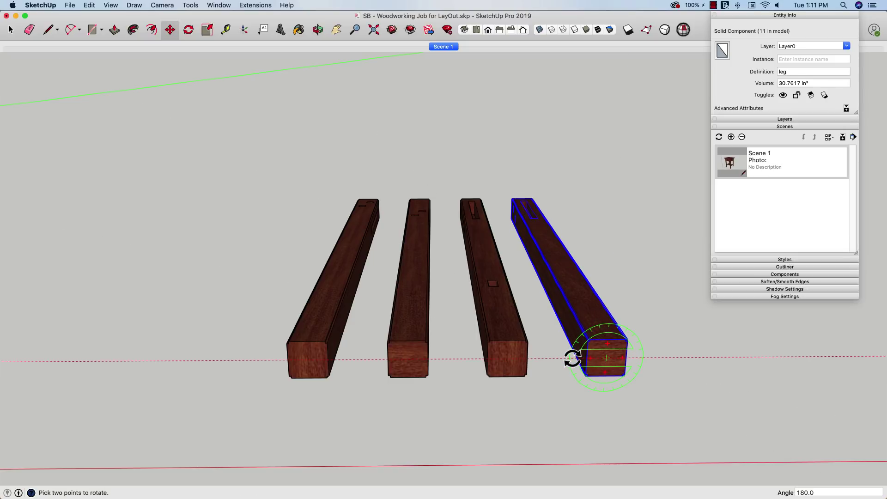
left_click(572, 358)
key("space")
Step: View the row of legs from above and display the model in the Hidden Line face style
key("super+1")
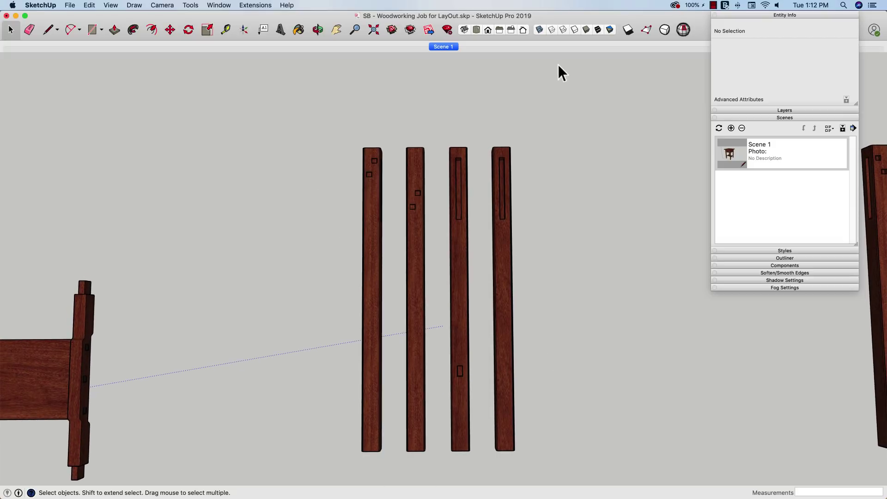
left_click(586, 31)
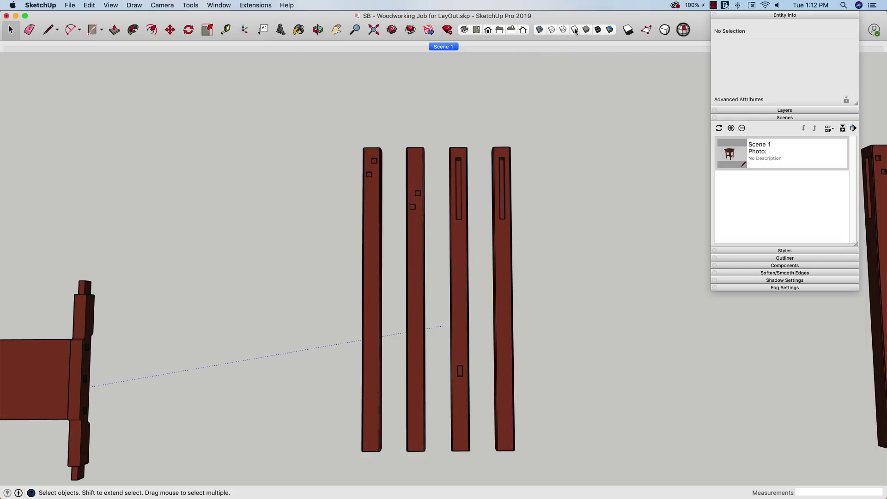
left_click(574, 31)
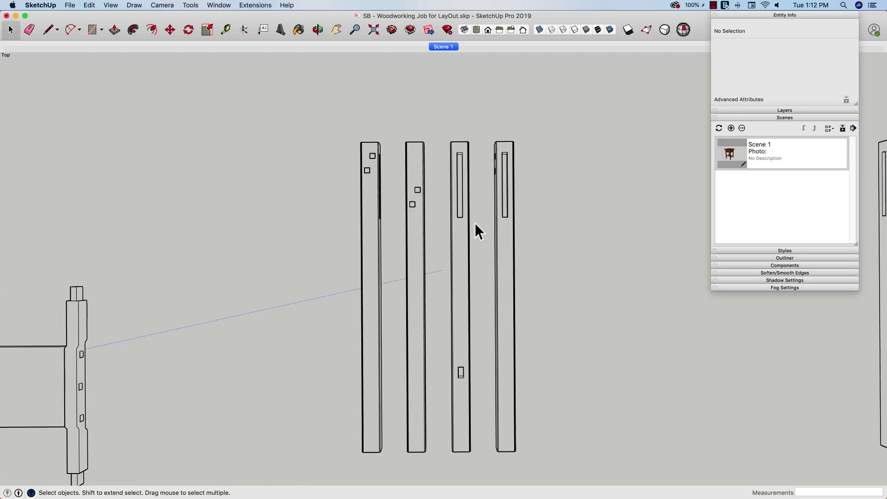
Step: Change the background color of the Architectural Design Style to white and update the style
left_click(784, 251)
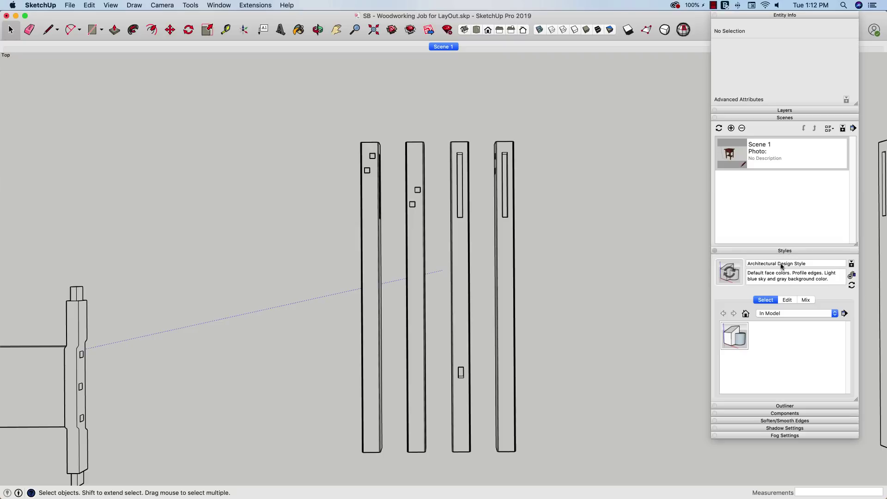
left_click(786, 300)
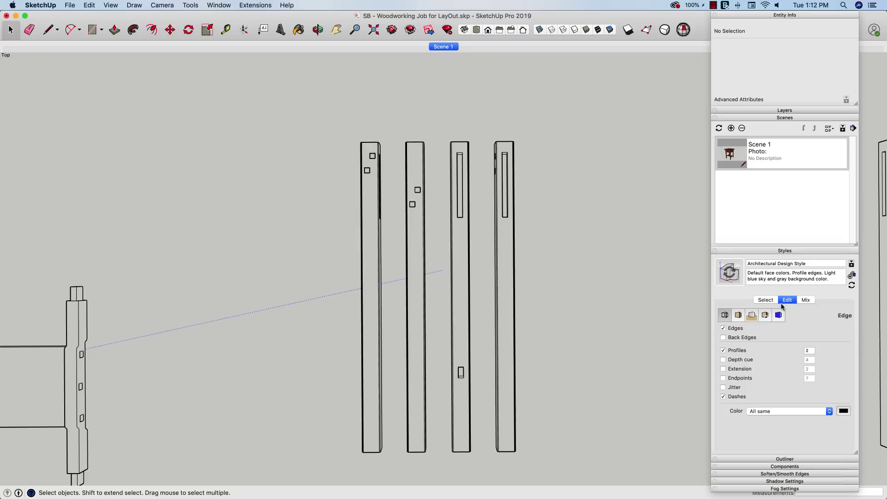
left_click(738, 316)
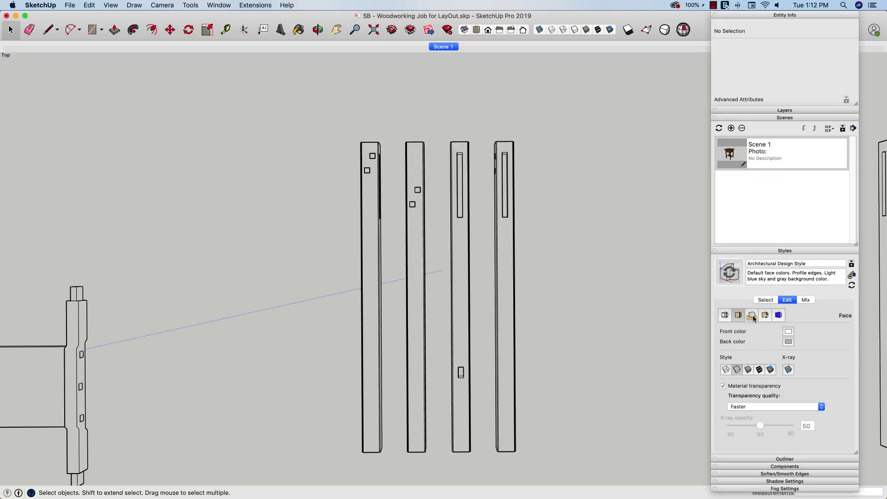
left_click(751, 315)
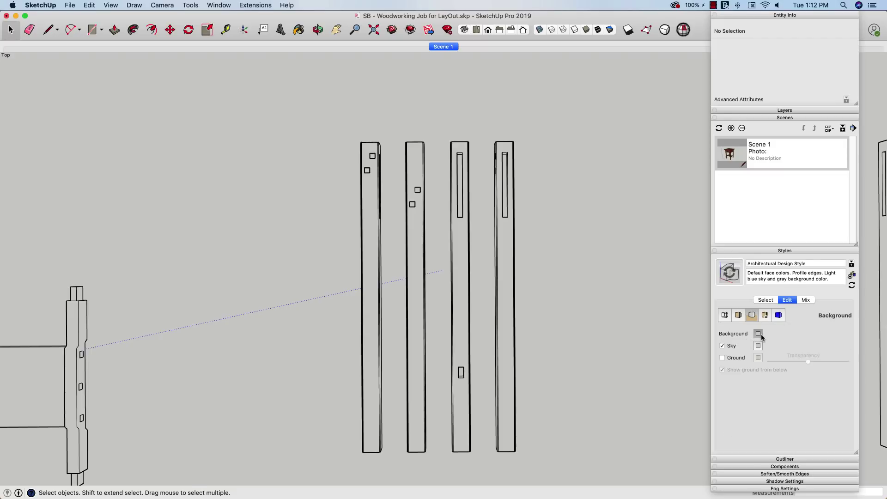
left_click(758, 333)
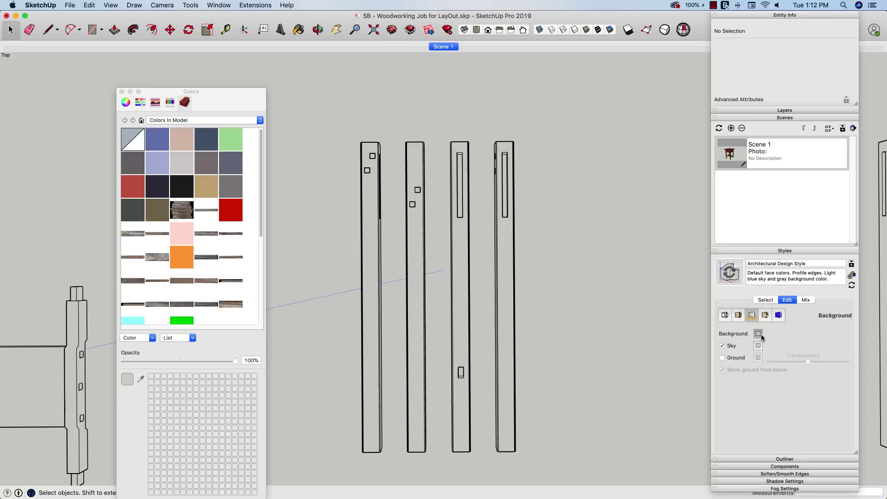
left_click(133, 138)
left_click(122, 92)
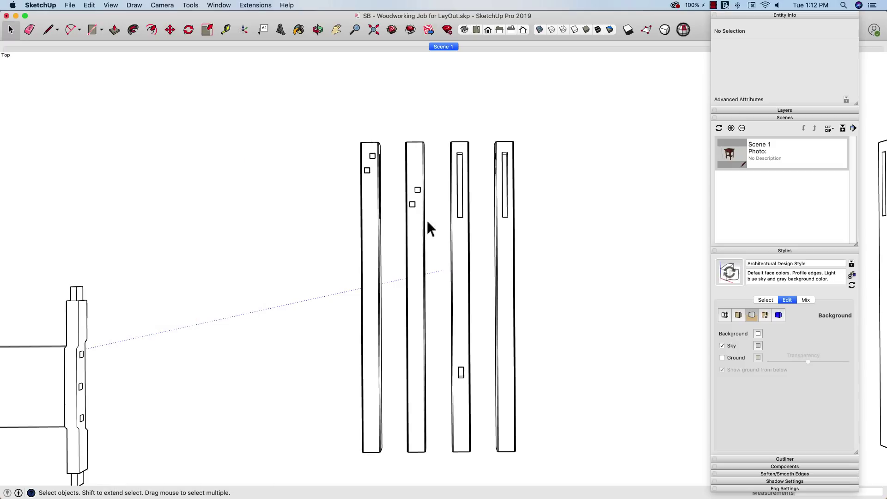
left_click(727, 273)
left_click(727, 251)
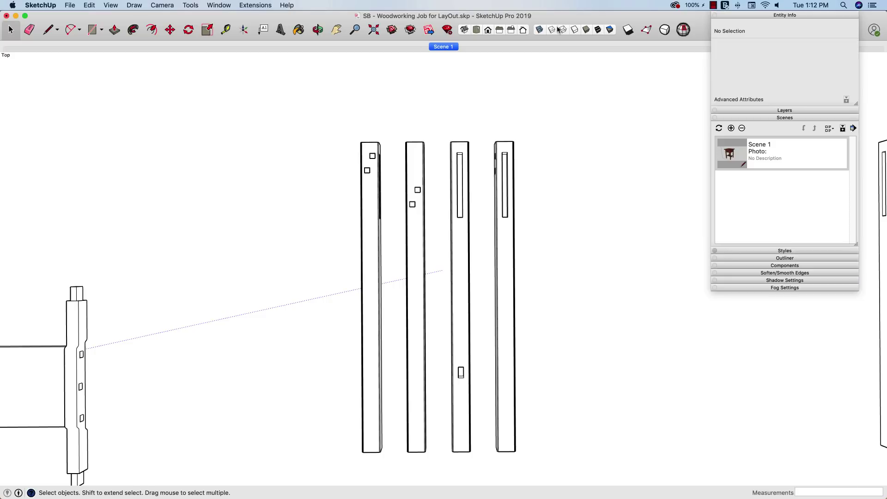
Step: Set the camera to the top view of the leg row and switch it from perspective to Parallel Projection
left_click(476, 32)
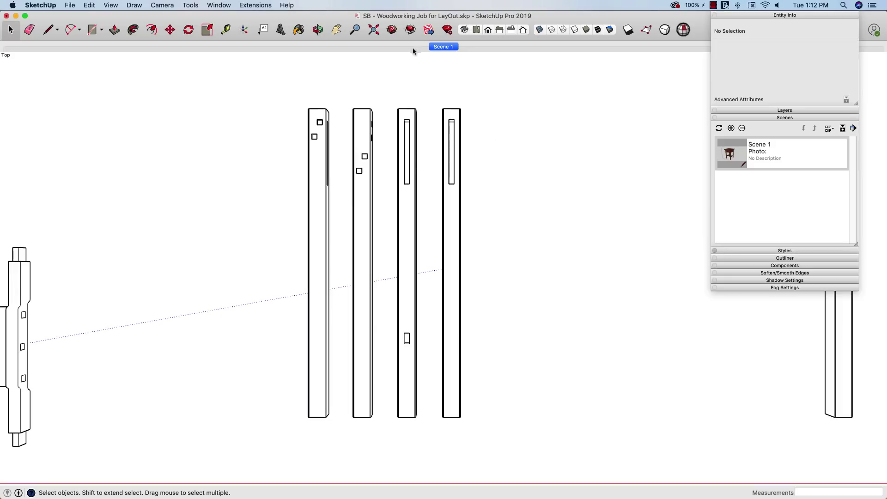
left_click(164, 6)
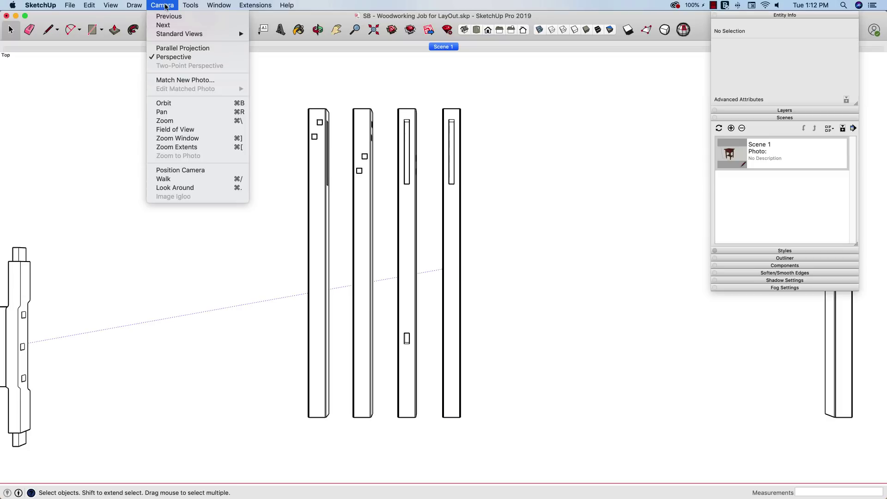
left_click(169, 48)
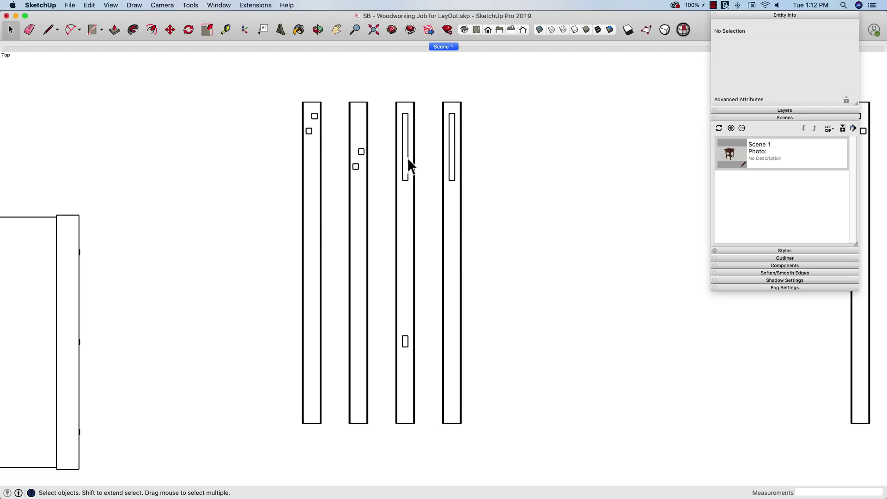
Step: Frame the four leg faces in the top view, add a scene of them, and name it "Leg #1"
scroll(202, 277, "up", 2)
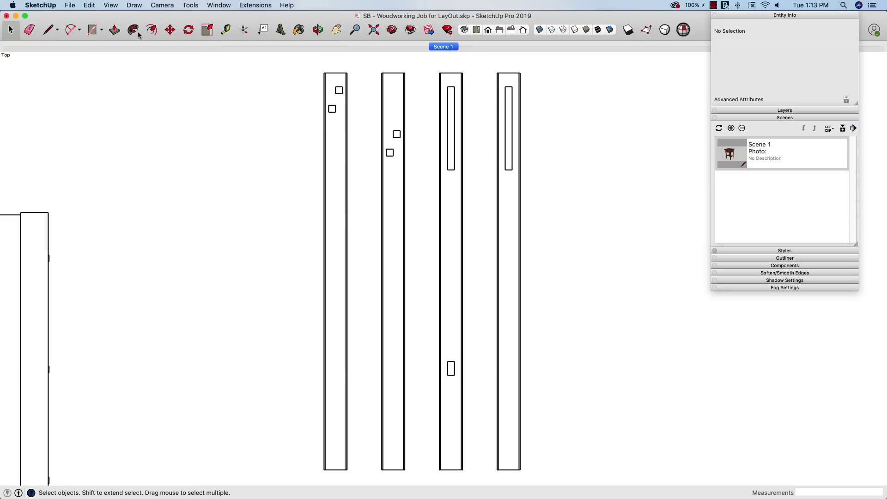
key("h")
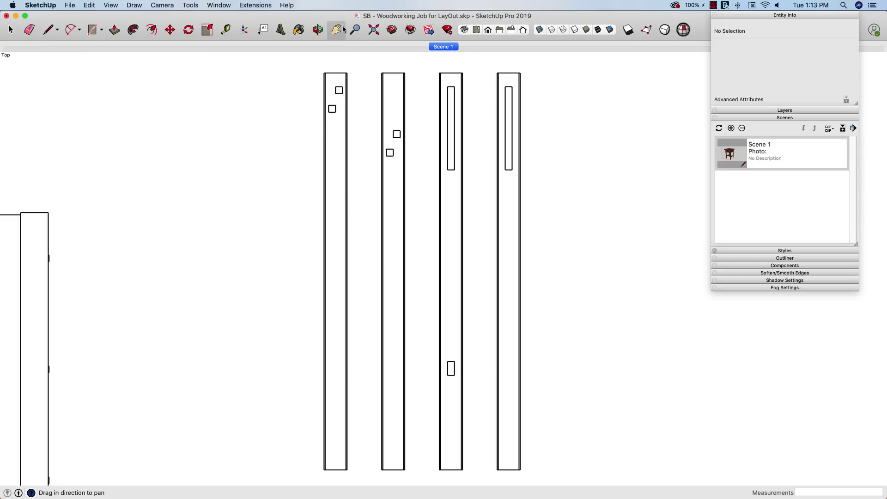
left_click_drag(311, 164, 331, 165)
key("space")
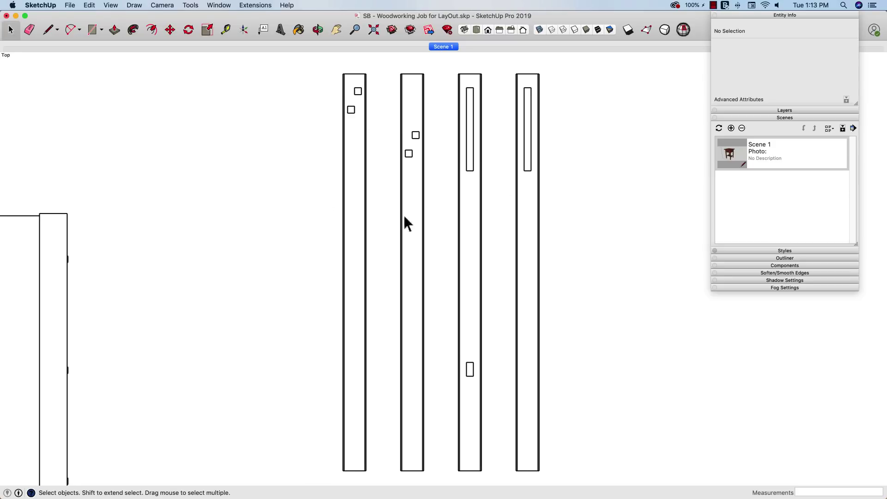
left_click(730, 128)
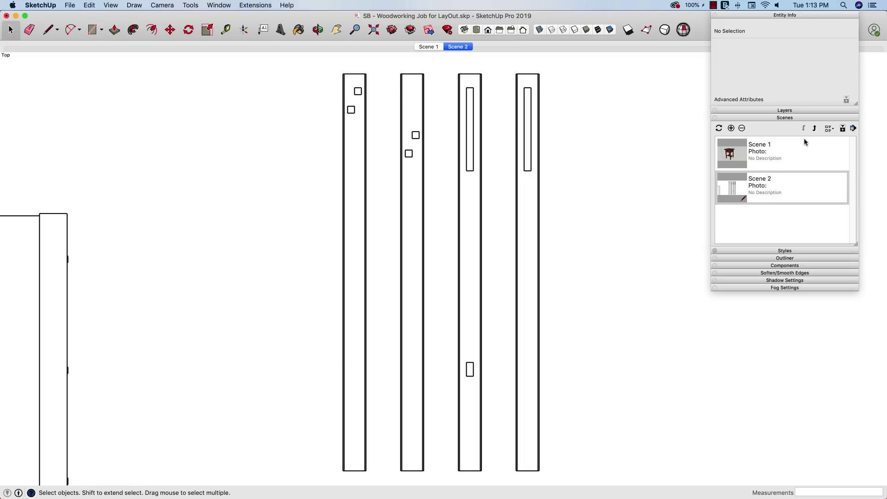
left_click(842, 128)
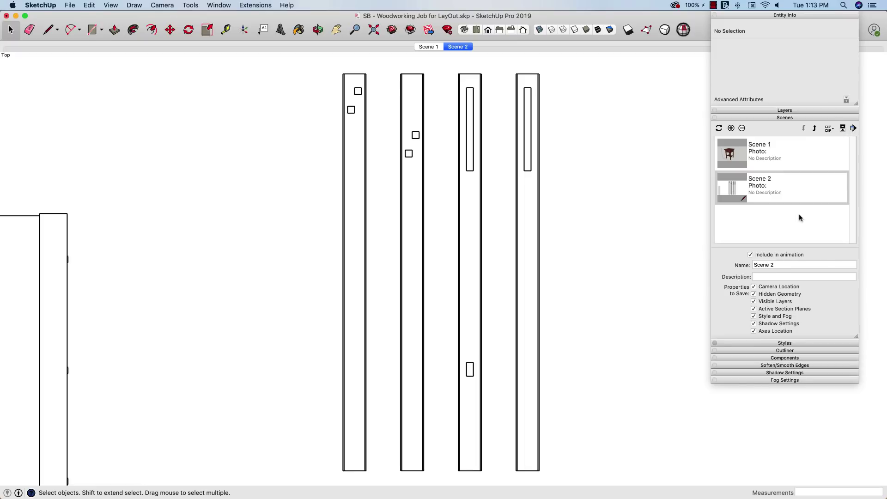
left_click(771, 266)
type("Leg #1")
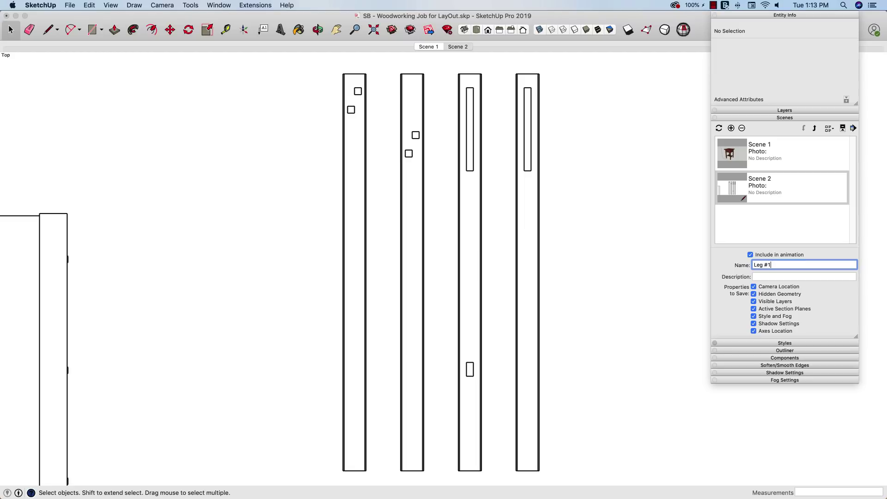
key("Tab")
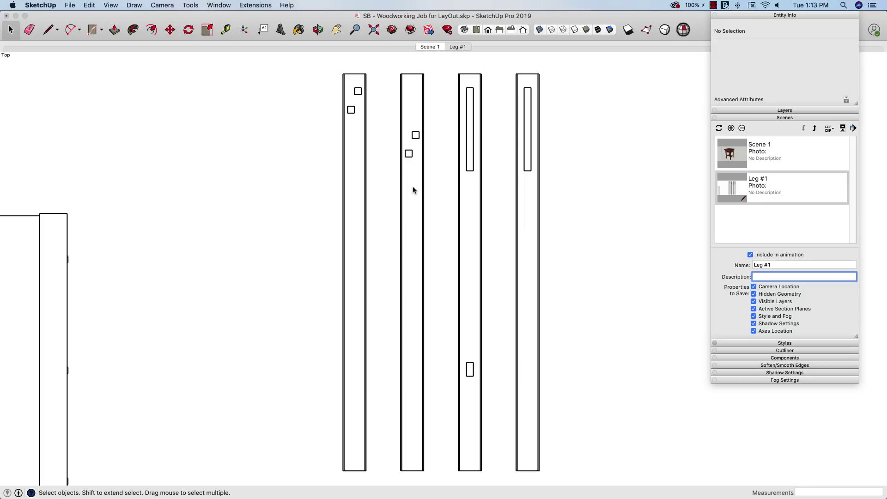
Step: Review the saved scenes Leg #3, Leg #2 and Leg #1 to compare the faces shown for each leg
scroll(383, 208, "down", 8)
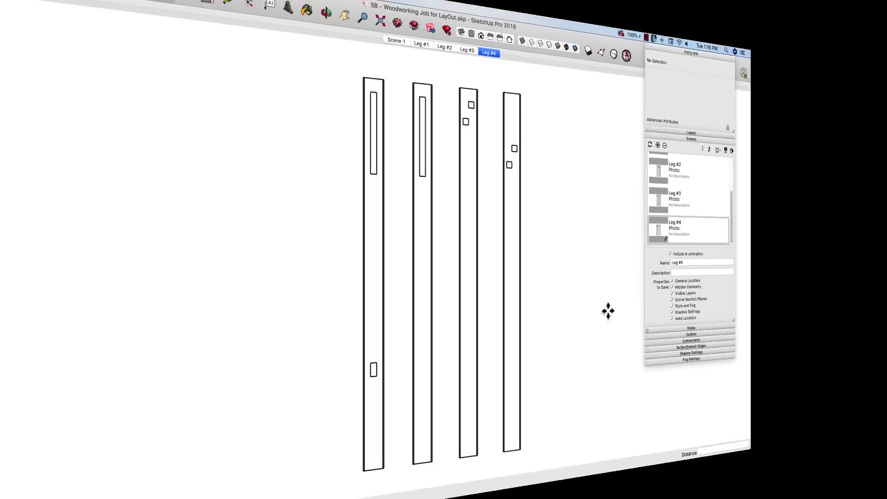
left_click(731, 193)
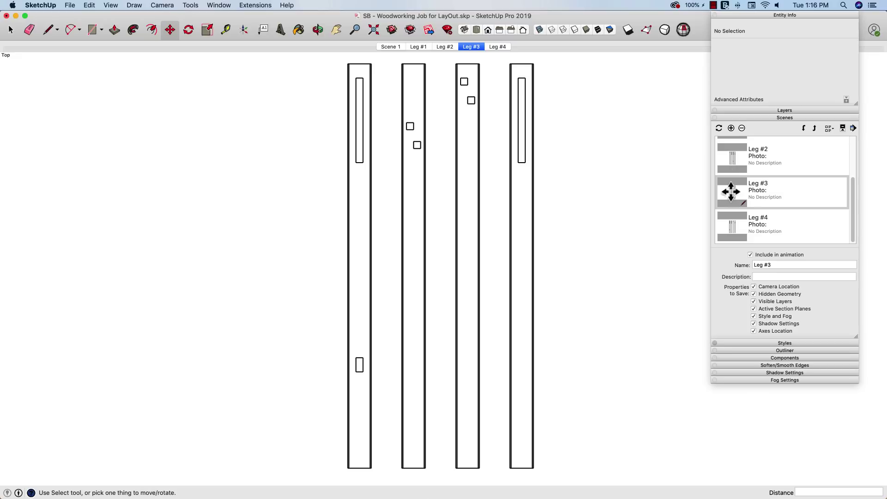
left_click(732, 154)
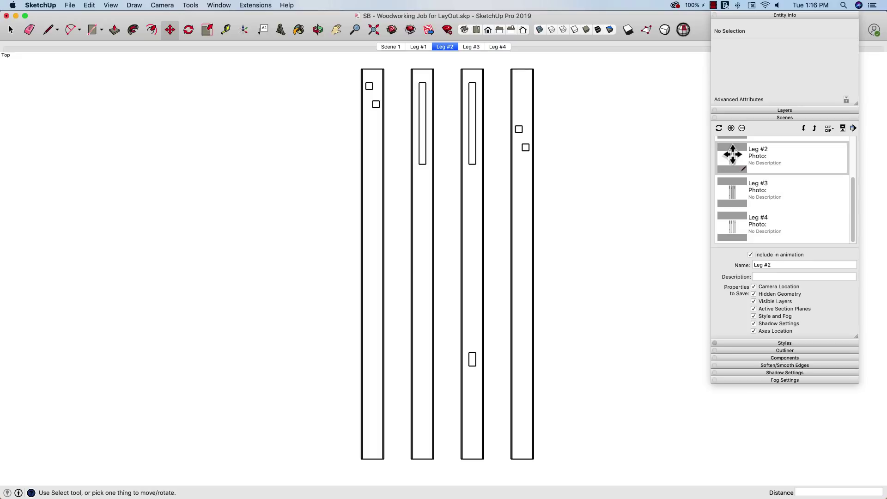
left_click(734, 137)
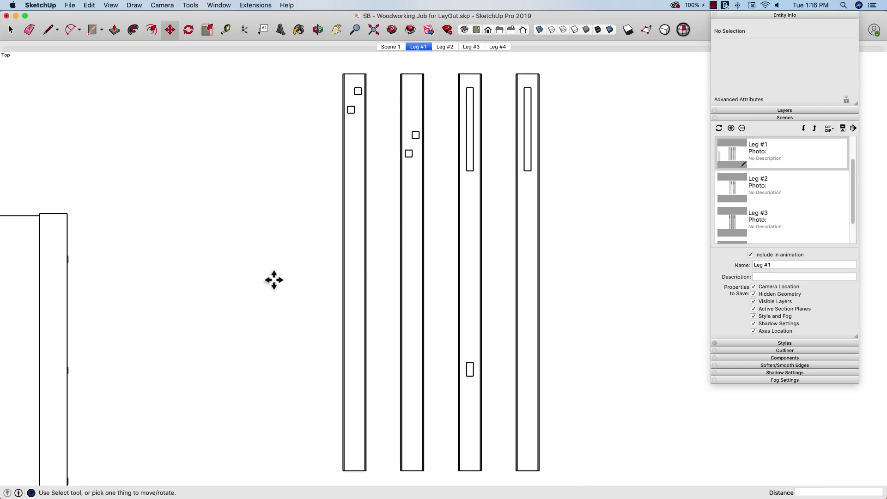
Step: Copy the two stretchers of the exploded table about 15' 4 3/8" along the red axis, past the last row of legs
middle_click_drag(292, 297, 289, 298)
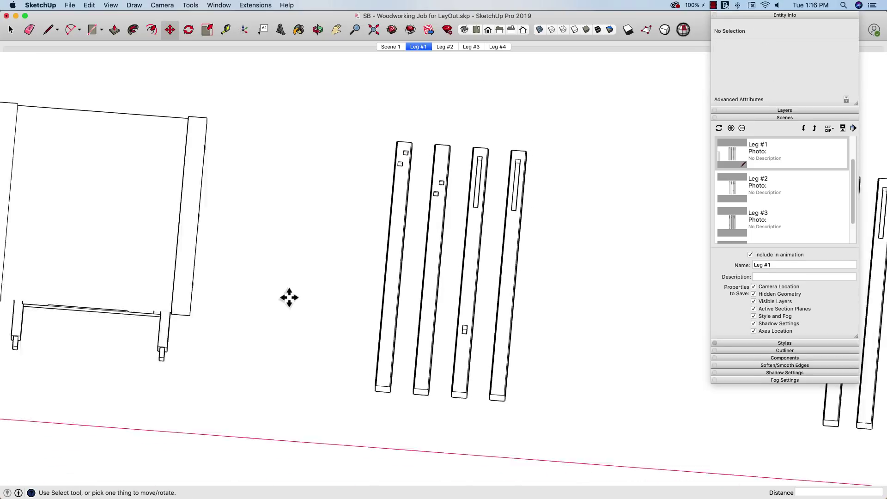
key("space")
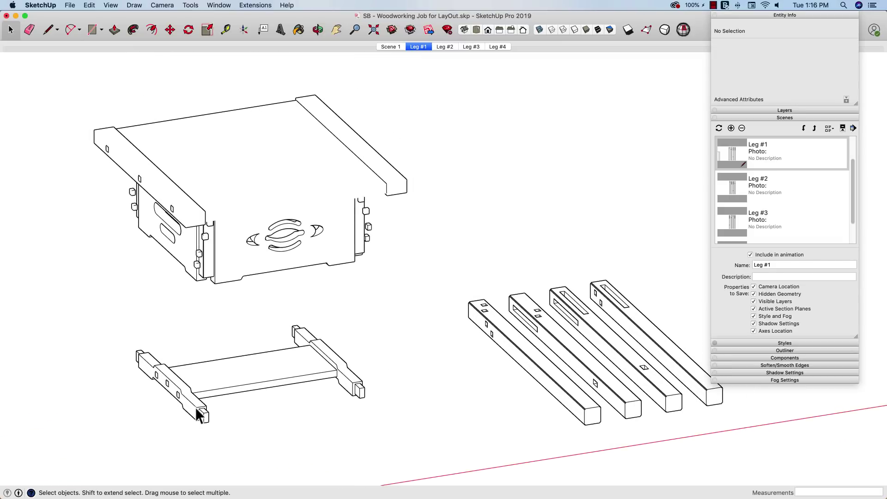
left_click(196, 409)
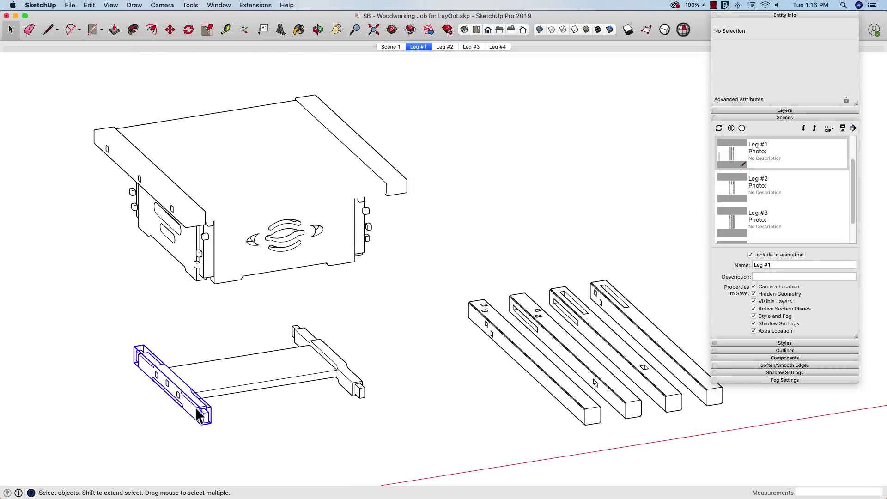
left_click(355, 388, "shift")
key("m")
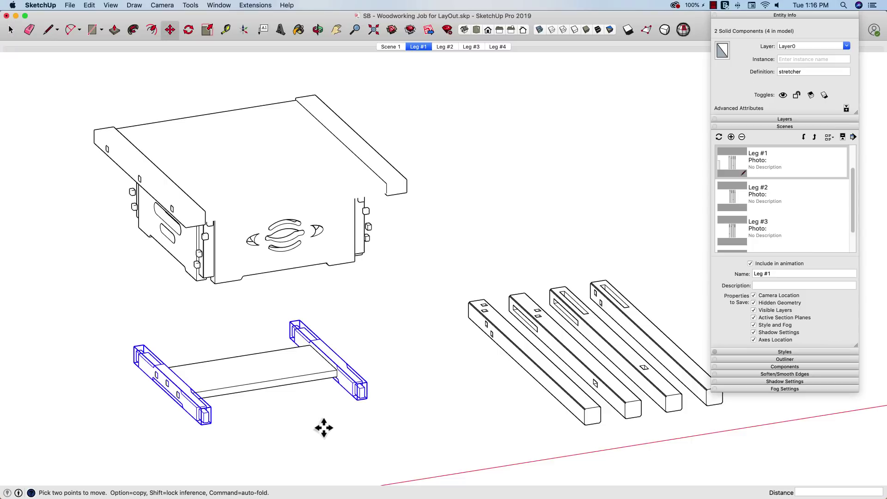
left_click(323, 427)
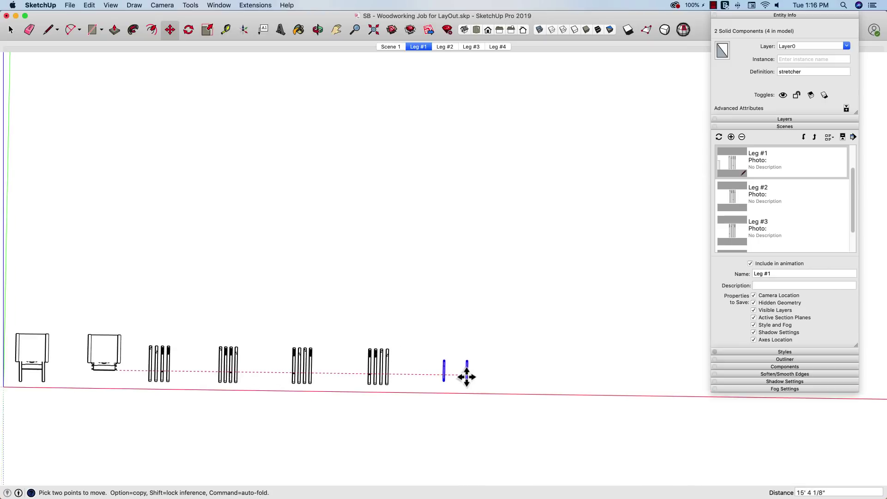
Step: Rotate the left copied stretcher a quarter turn about its length so its face with three mortises points up
scroll(466, 374, "up", 3)
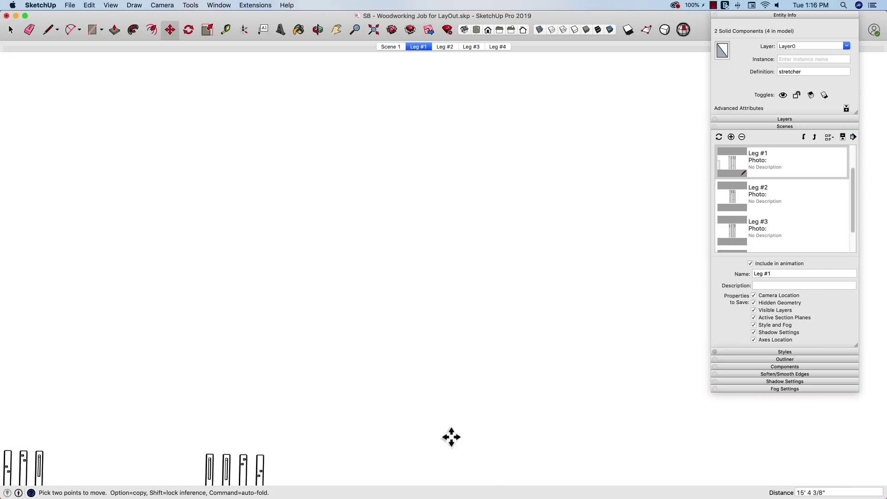
scroll(451, 437, "up", 5)
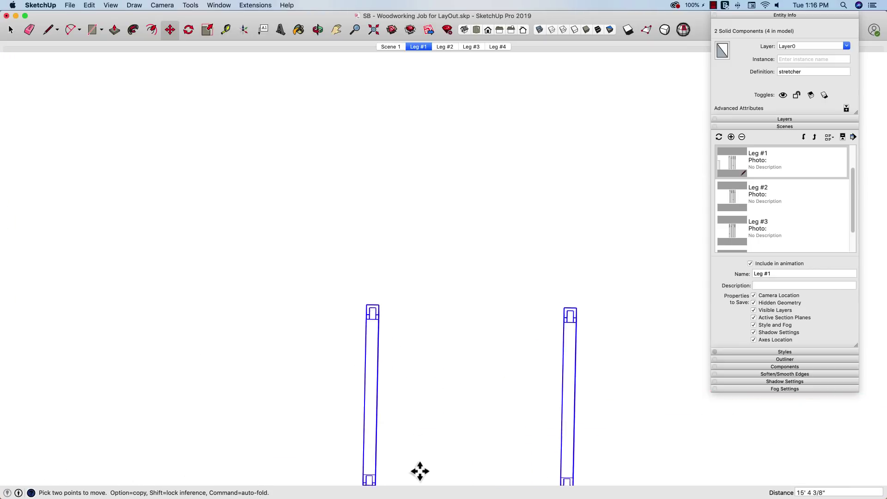
scroll(411, 430, "up", 3)
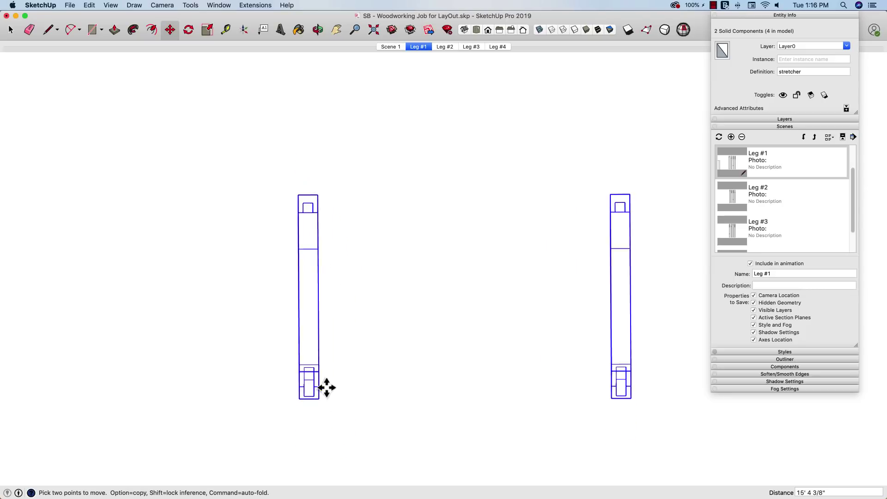
middle_click_drag(326, 387, 313, 365)
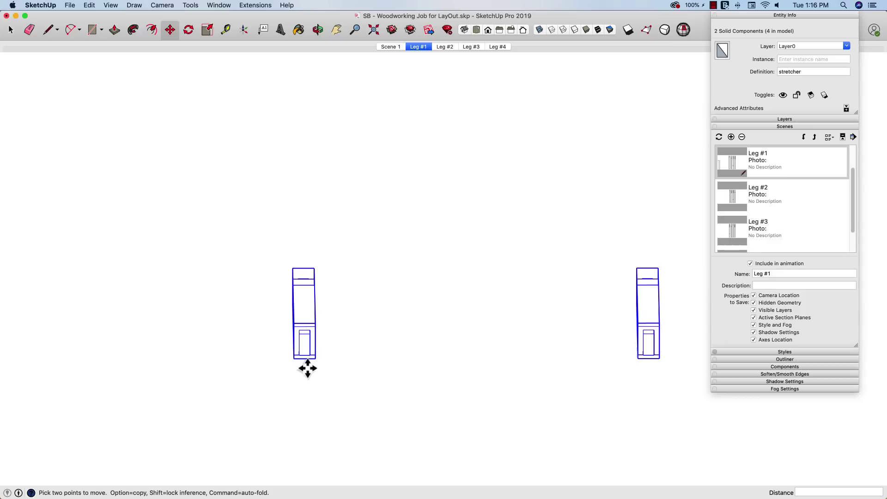
key("space")
left_click(351, 344)
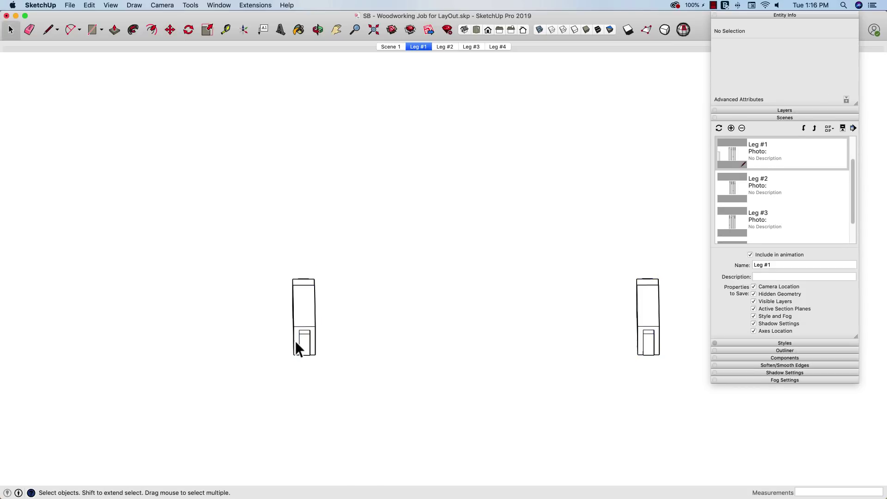
left_click(311, 334)
key("m")
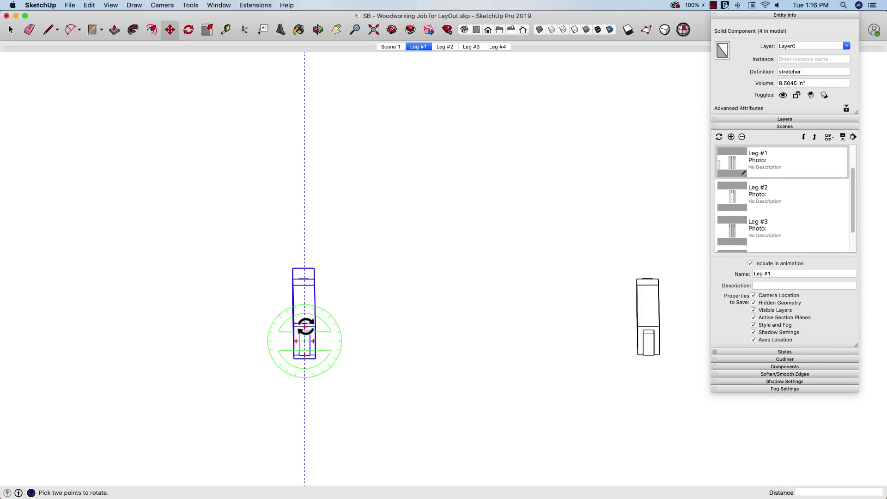
left_click(312, 331)
key("Escape")
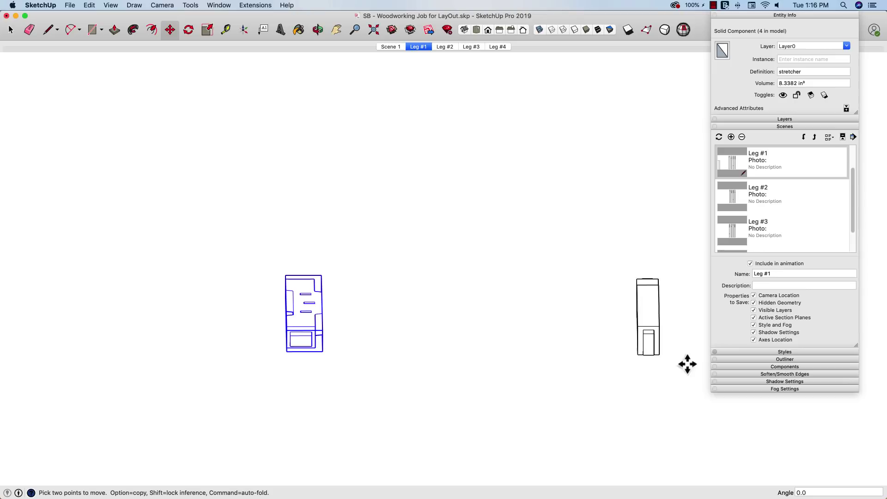
Step: Rotate the right copied stretcher a quarter turn to turn its mortised face up, and move it about 10 7/16" beside the left one
key("space")
left_click(647, 333)
key("m")
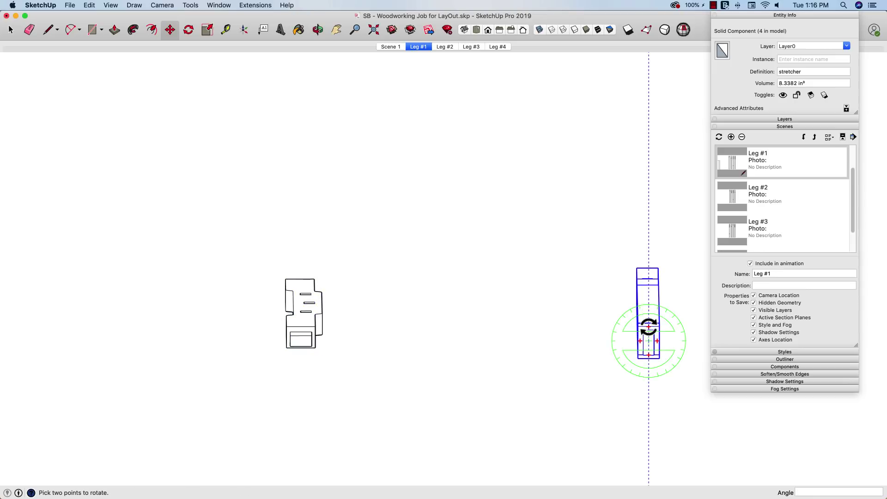
left_click(615, 344)
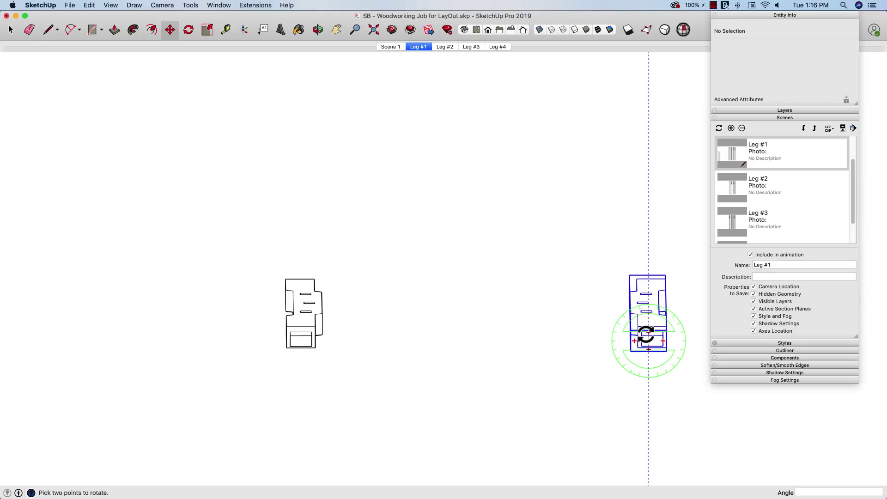
left_click(642, 304)
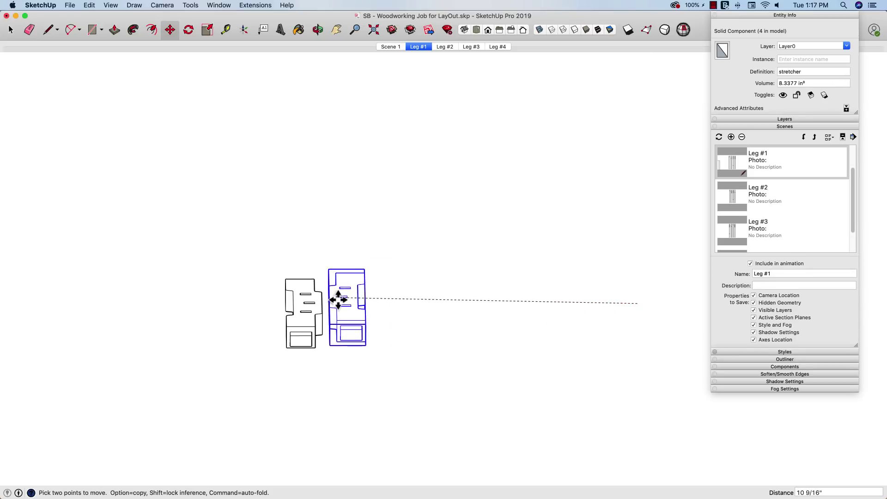
key("super+1")
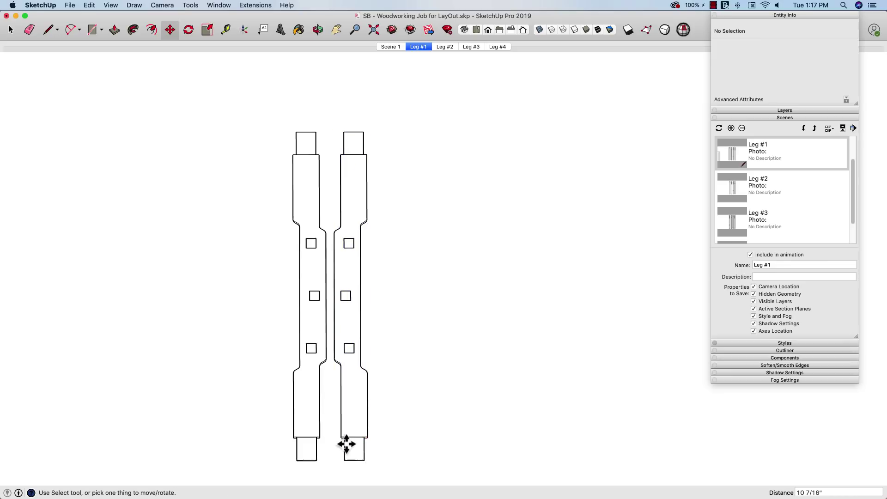
key("space")
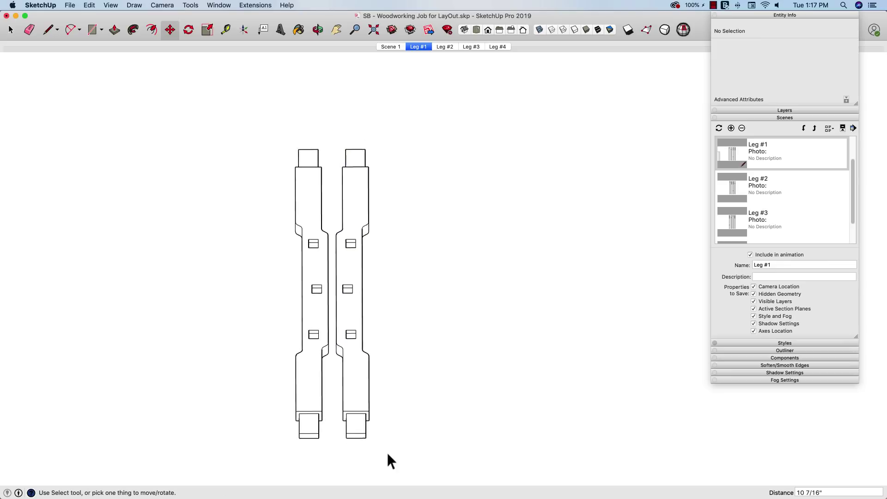
left_click(350, 456)
key("m")
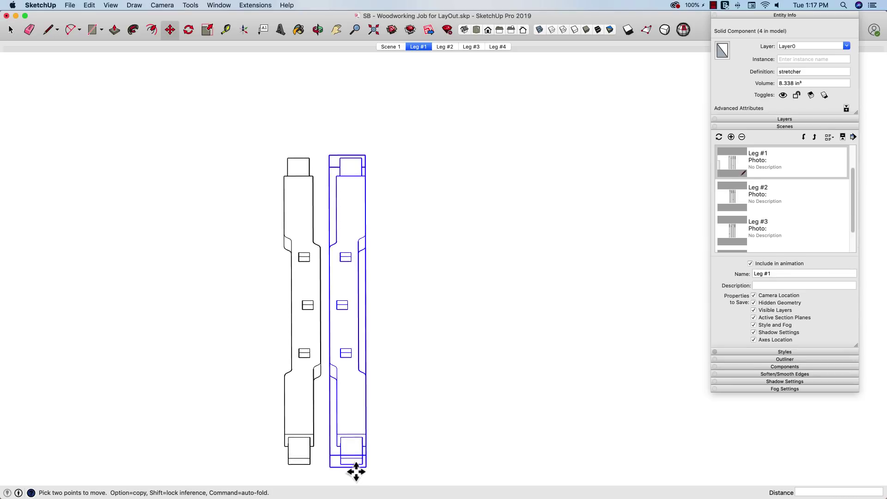
left_click(356, 471)
key("alt")
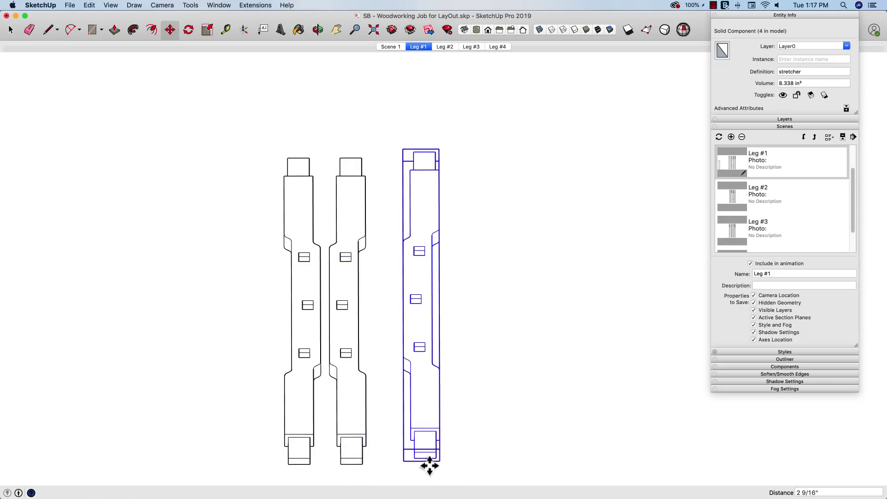
key("Escape")
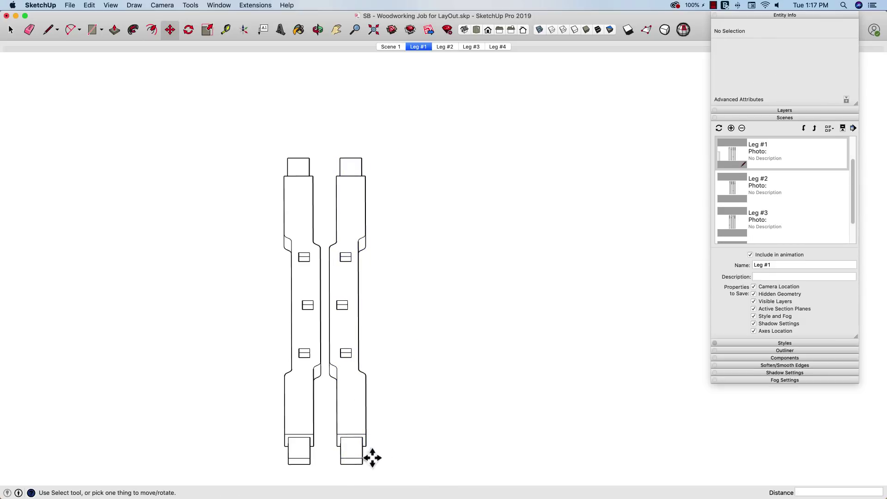
Step: Copy the right stretcher about 2 3/8" along the red axis, rotate the copy 90° about its length, and view from the top
left_click(348, 448)
key("alt")
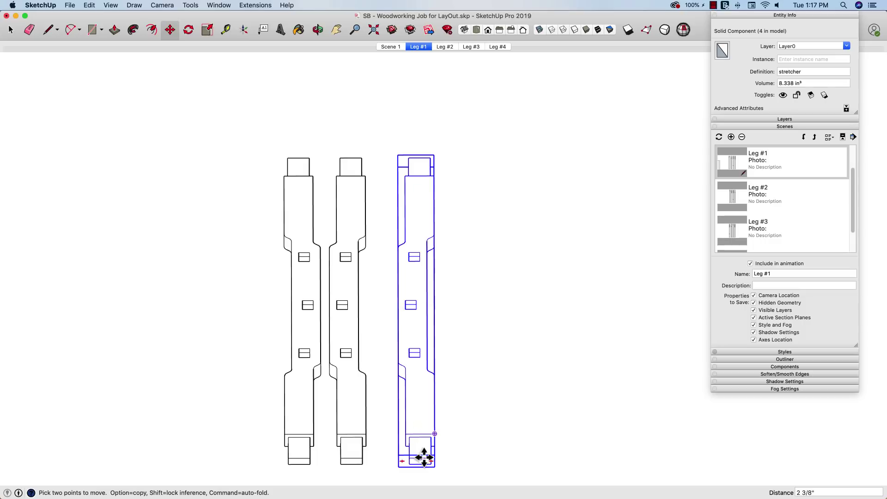
left_click(430, 460)
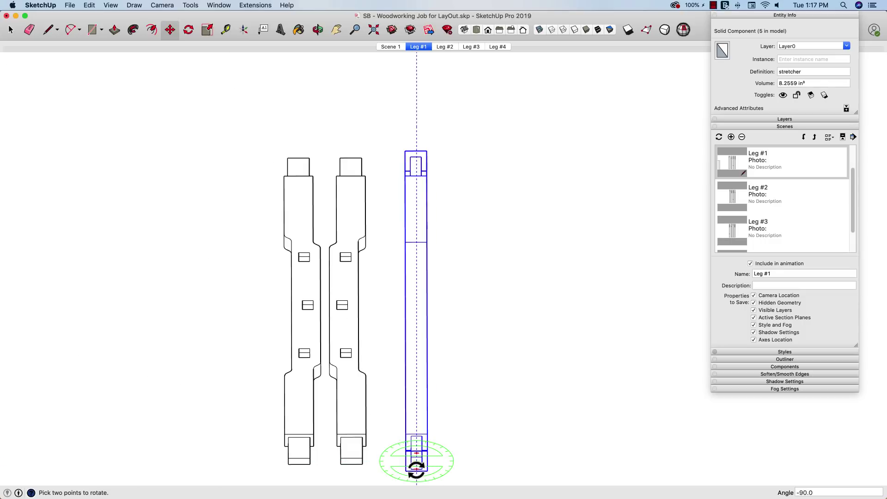
left_click(416, 469)
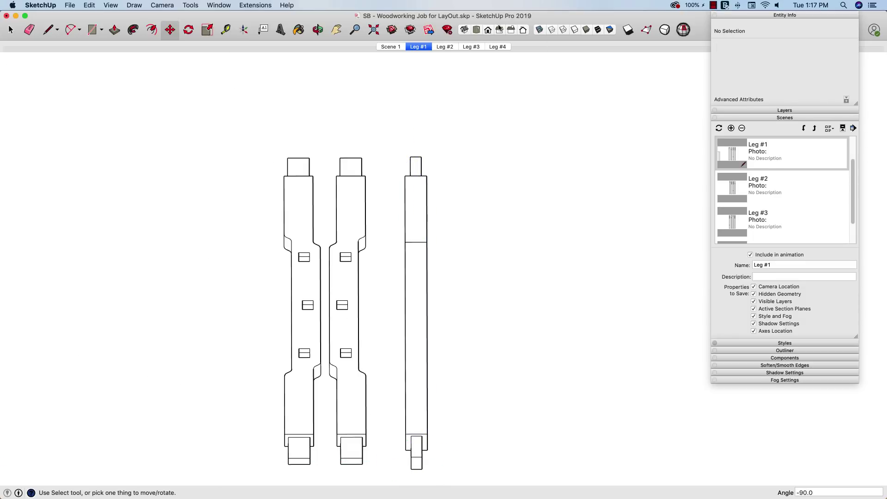
left_click(477, 30)
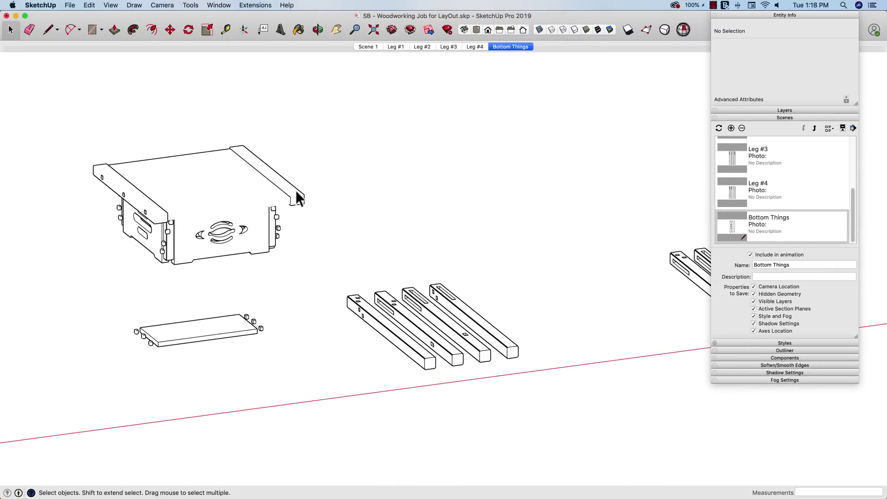
Step: Copy both breadboard ends of the exploded table along the red axis, past the laid-out stretchers
left_click(293, 196)
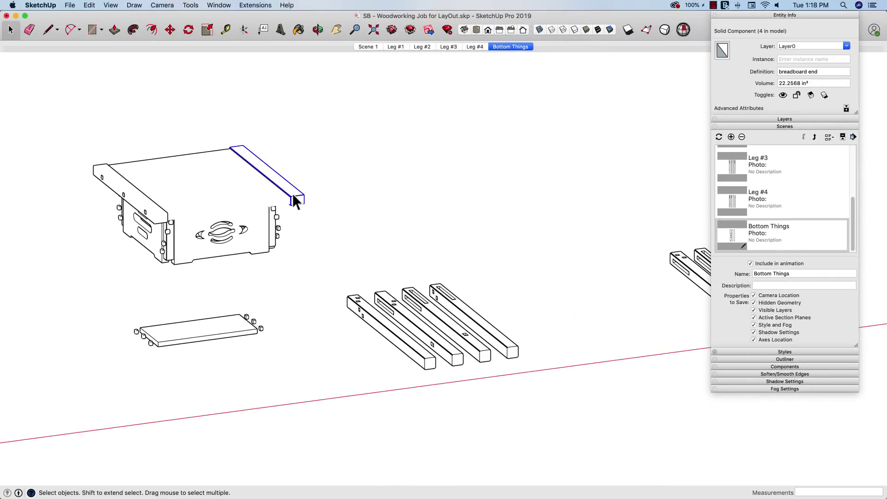
left_click(154, 209, "shift")
key("m")
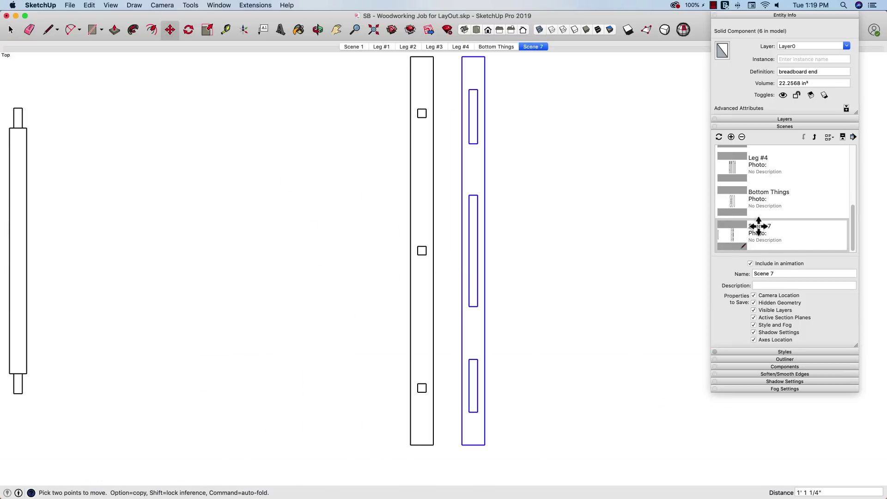
Step: Rename the new breadboard-end scene as Top Things and clear the selection
type("Top Things")
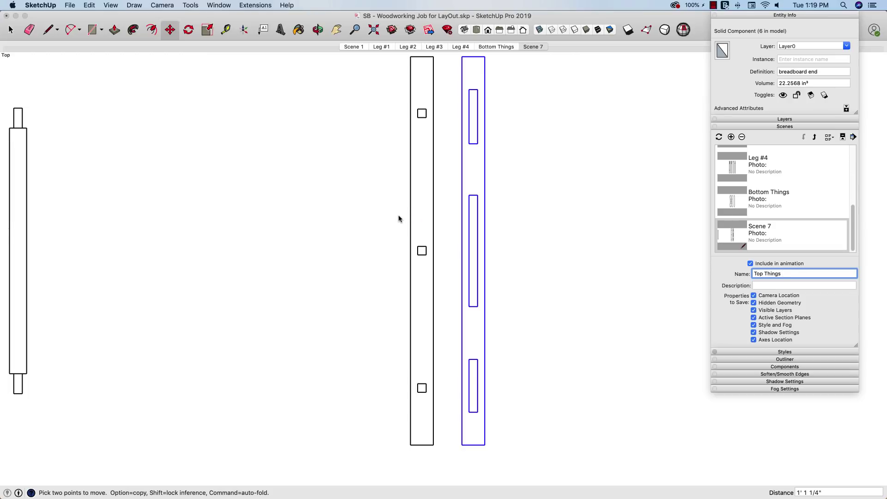
left_click(355, 218)
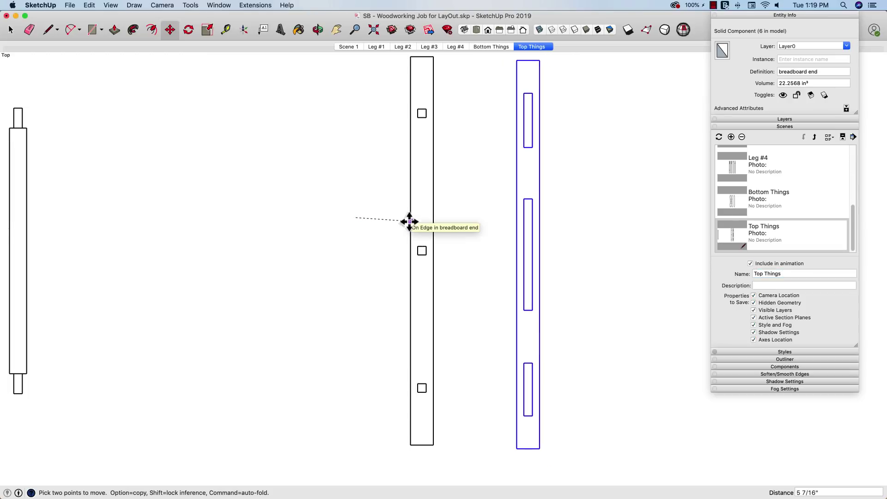
key("Escape")
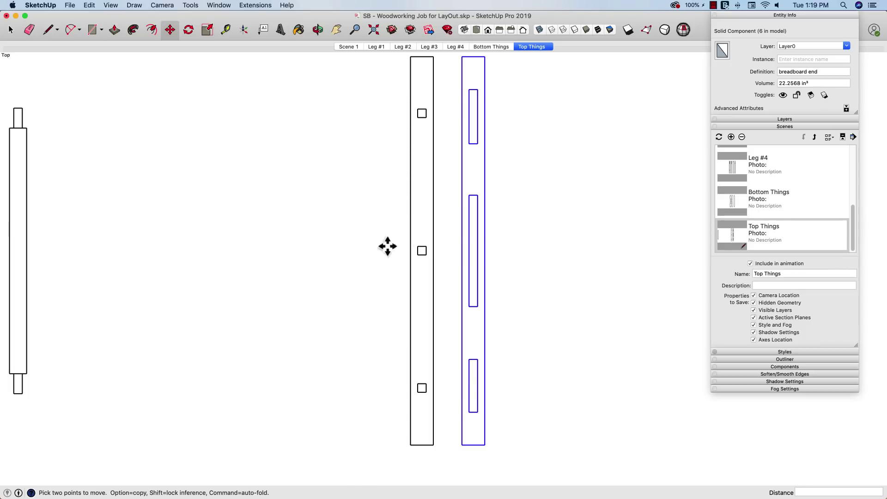
key("space")
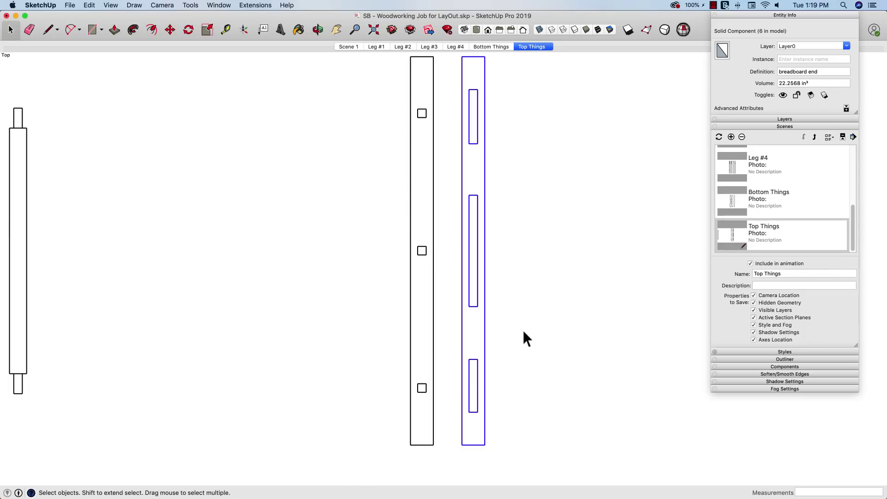
left_click(522, 330)
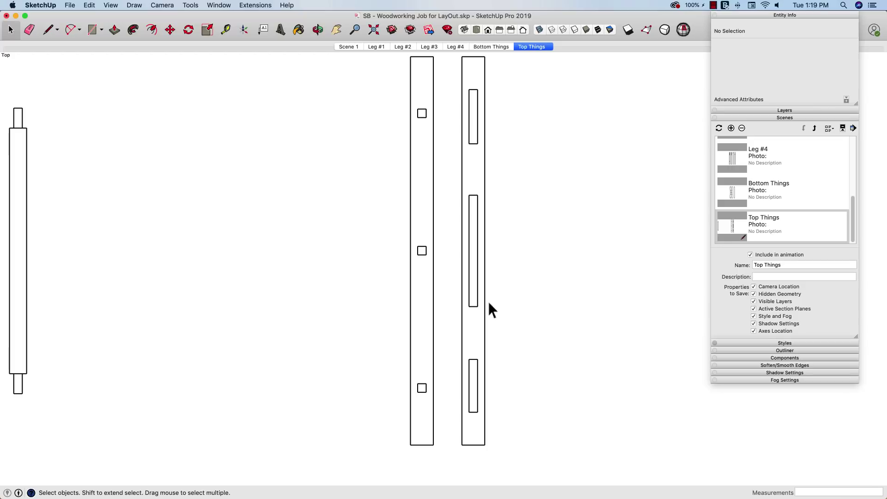
Step: Copy the right laid-out breadboard end about 3 1/8" along the red axis and rotate the copy 90° about its length
left_click(470, 437)
key("m")
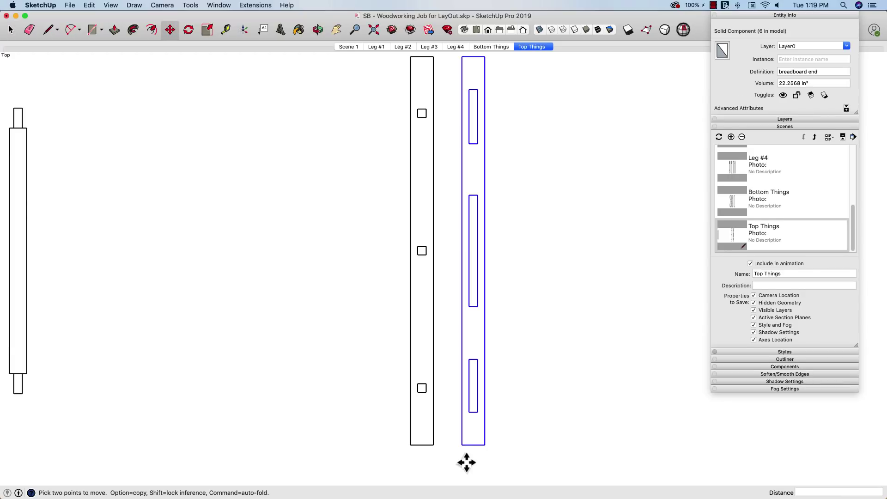
left_click(466, 462)
key("alt")
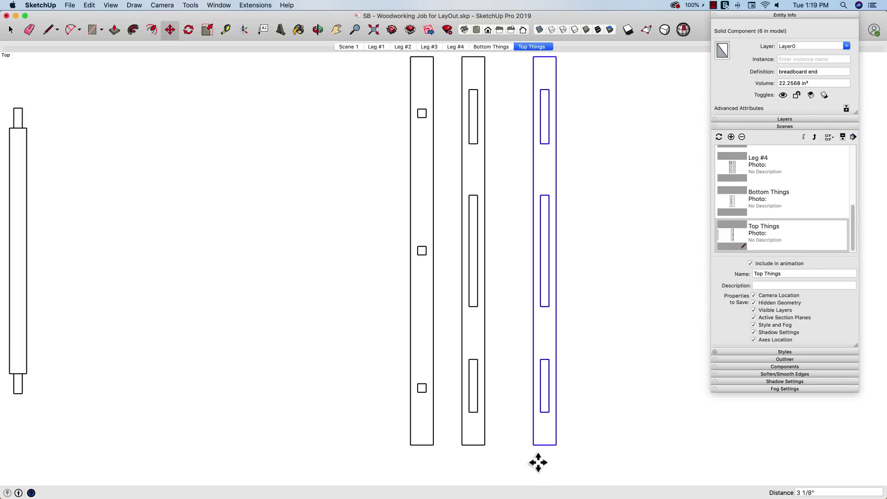
left_click(536, 462)
middle_click_drag(568, 417, 555, 281)
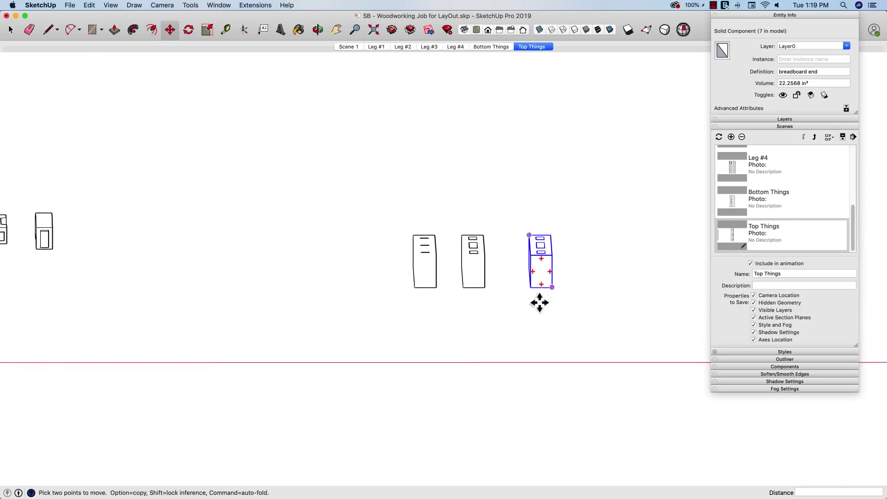
left_click(548, 274)
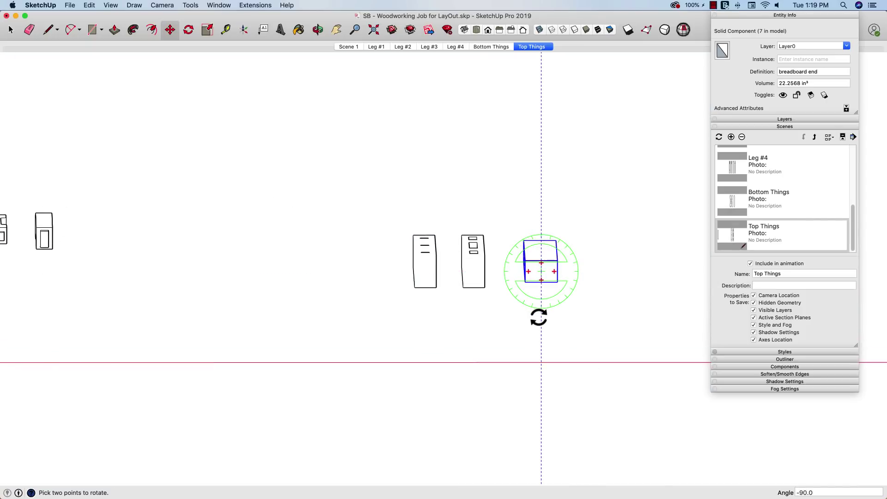
left_click(538, 323)
Step: Show the three breadboard ends centred in the top view and update the Top Things scene with this view
left_click(476, 31)
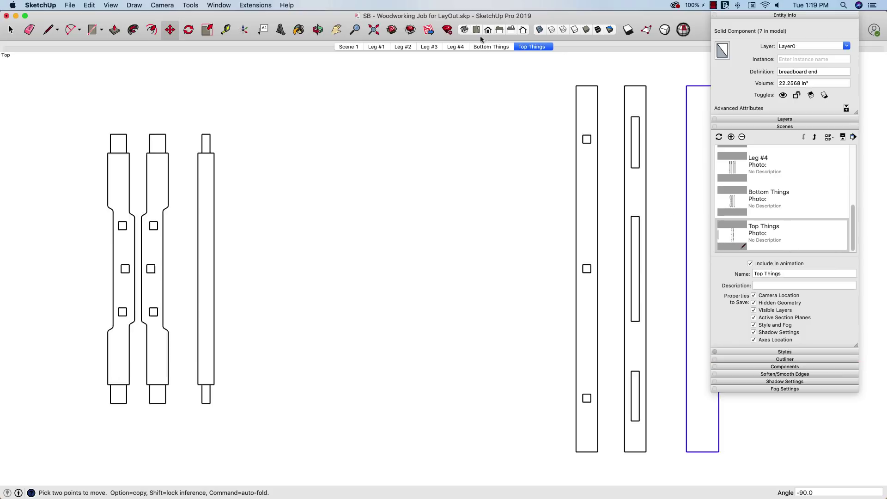
key("h")
left_click_drag(395, 147, 408, 129)
left_click(719, 137)
left_click(807, 209)
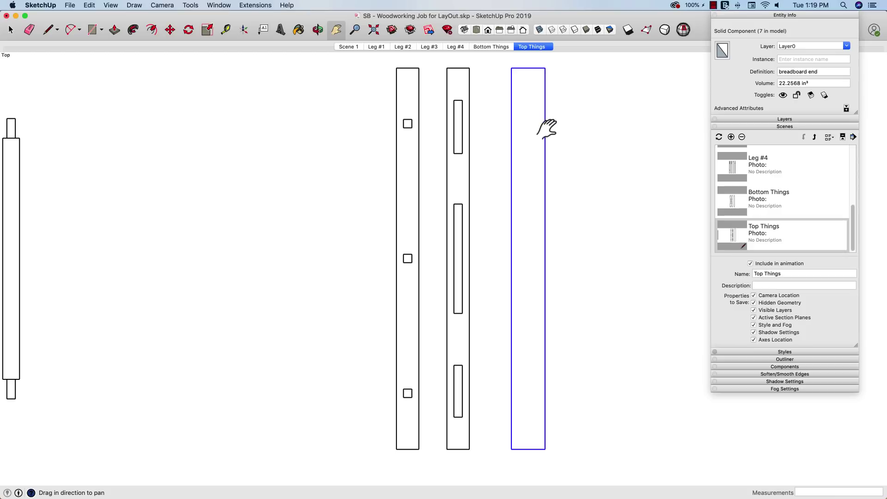
Step: Return to the exploded table and remove its two breadboard ends to expose the tenoned edges of the top
left_click(349, 47)
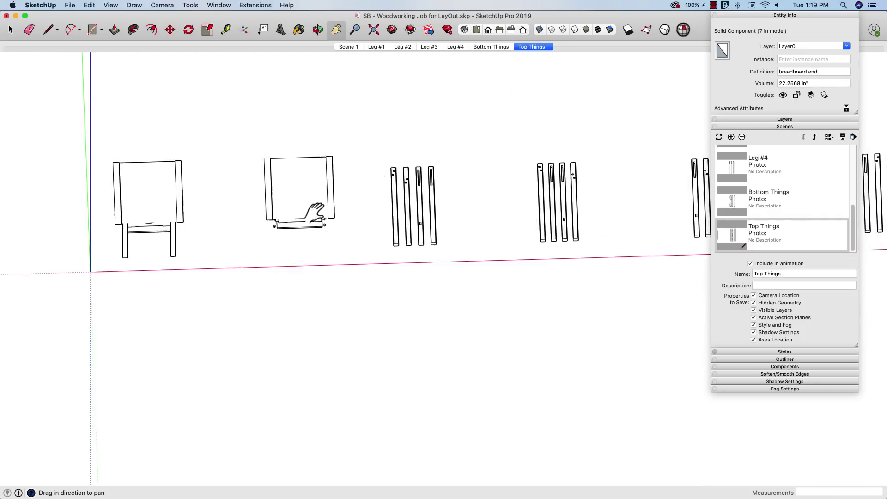
key("space")
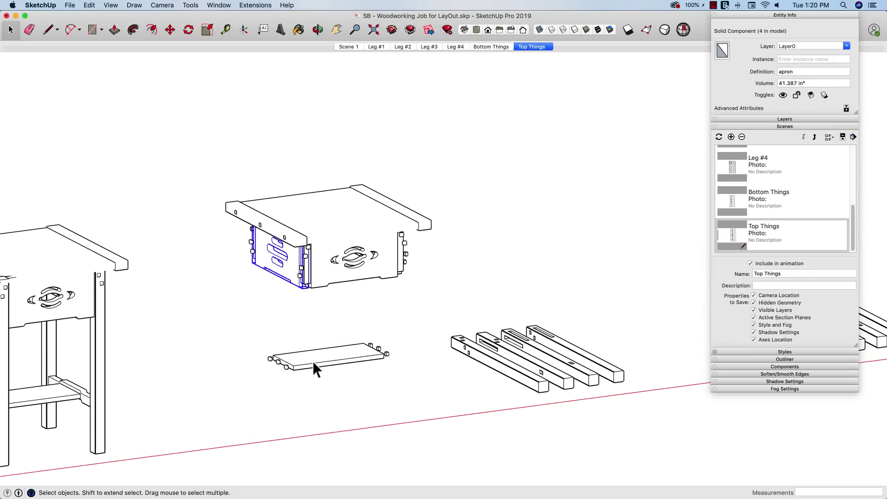
left_click(311, 245)
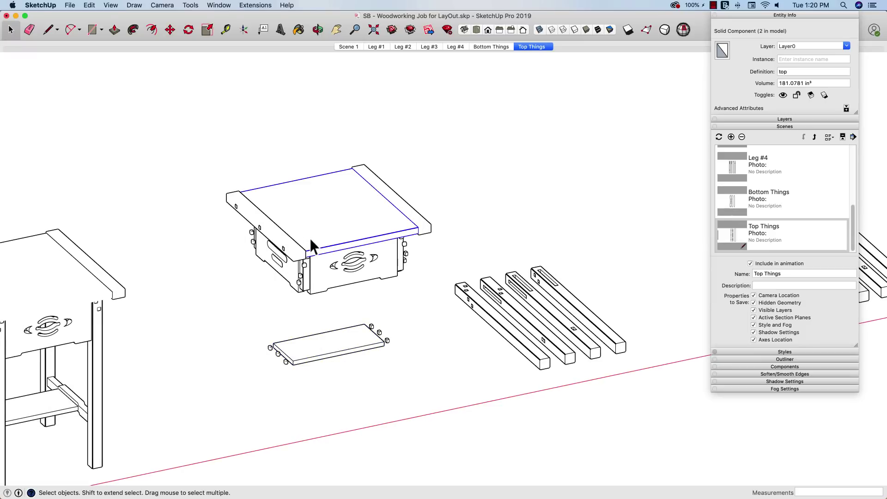
left_click(425, 221)
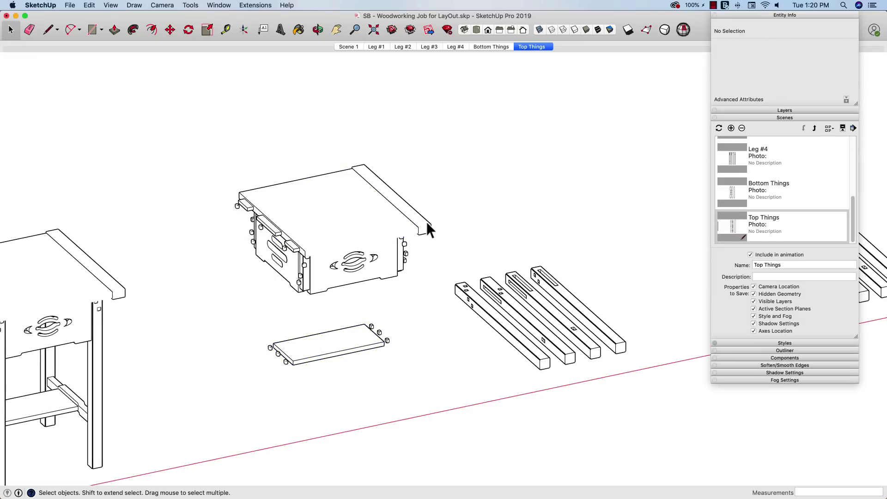
Step: Copy the exploded table's top and shelf past the laid-out breadboard ends, placing the shelf just in front of the top
left_click(340, 230)
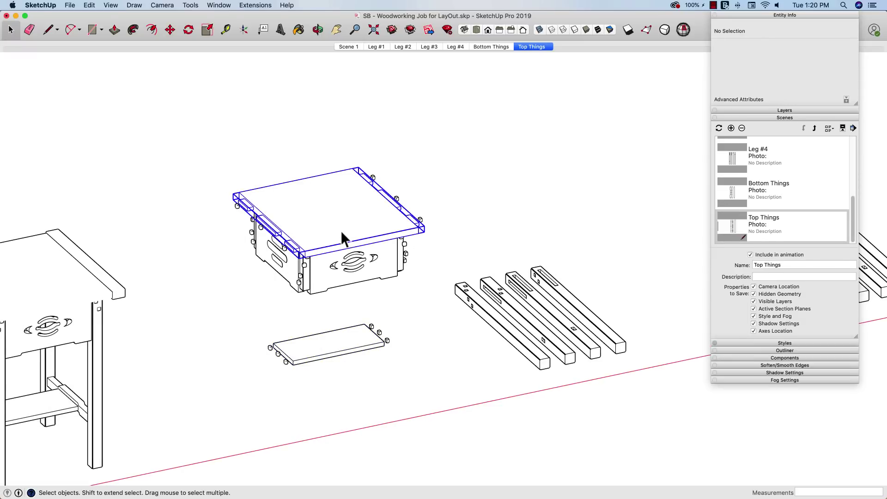
left_click(312, 350, "shift")
key("m")
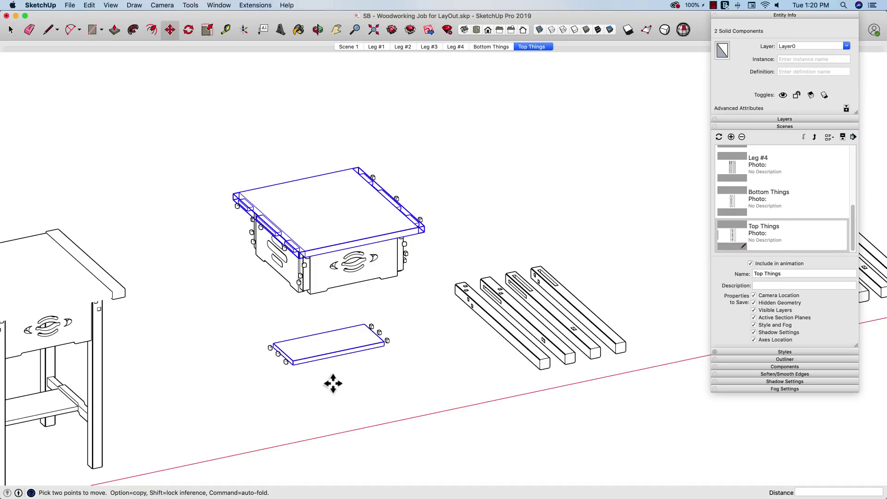
left_click(332, 383)
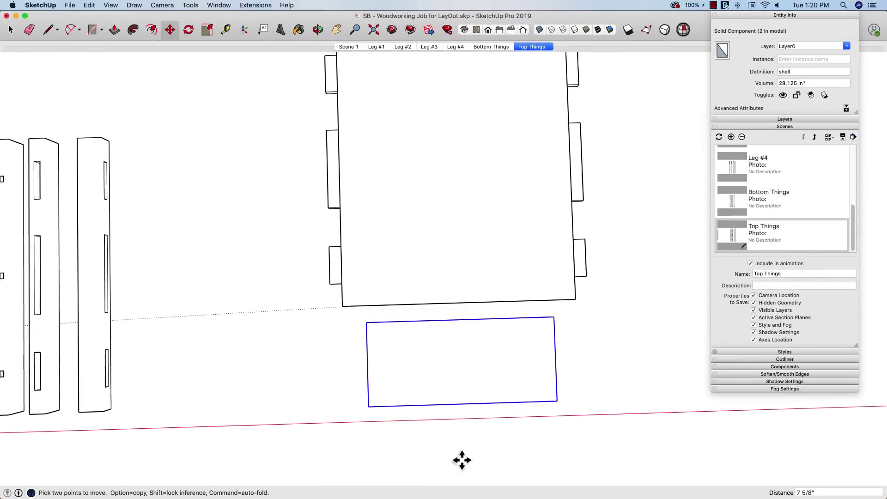
key("space")
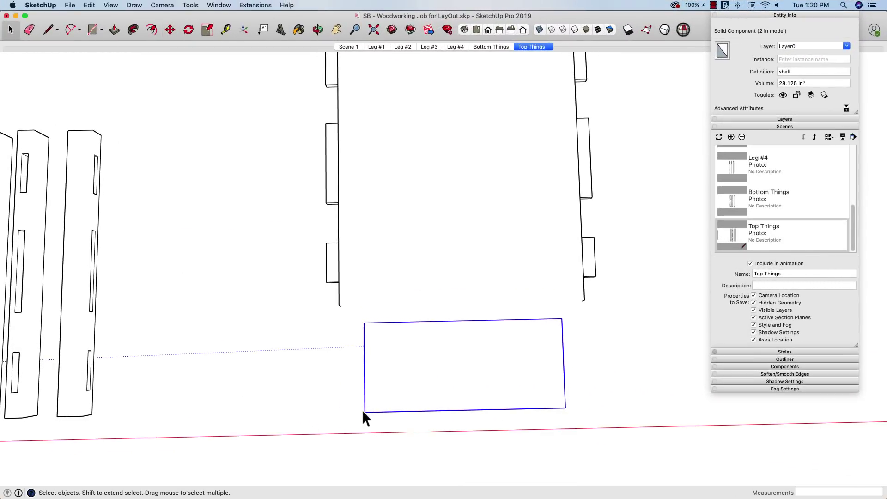
Step: In the top view, copy the laid-out table top about 1' 5 1/8" along the red axis
left_click(488, 31)
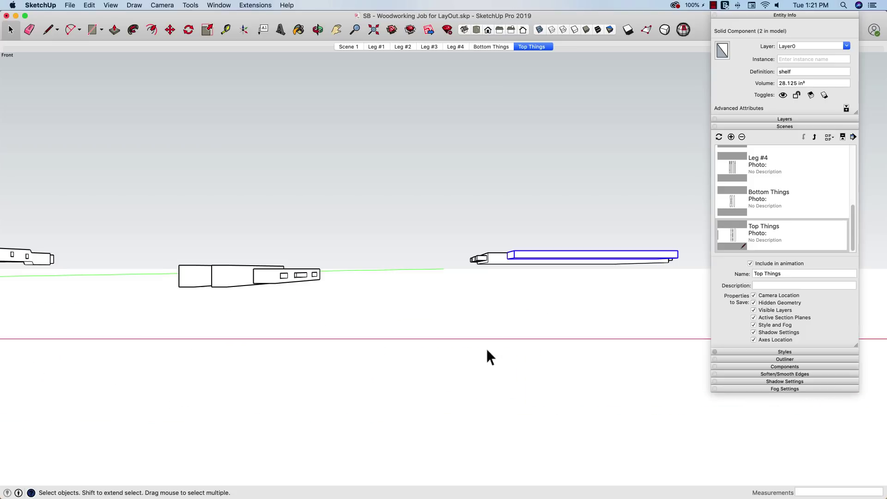
left_click(479, 32)
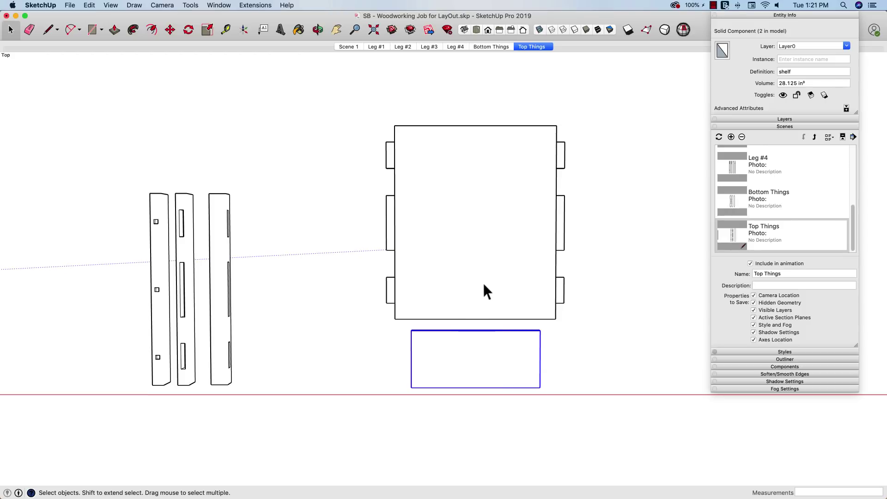
left_click(467, 273)
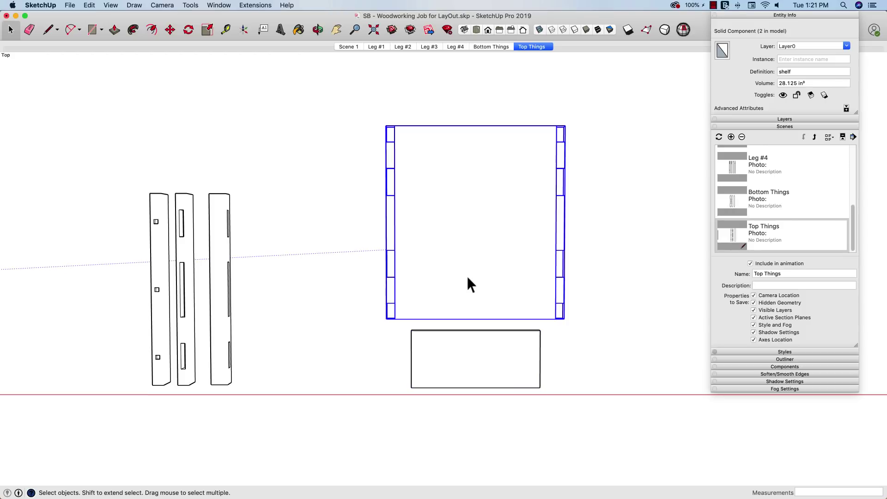
key("super+shift+a")
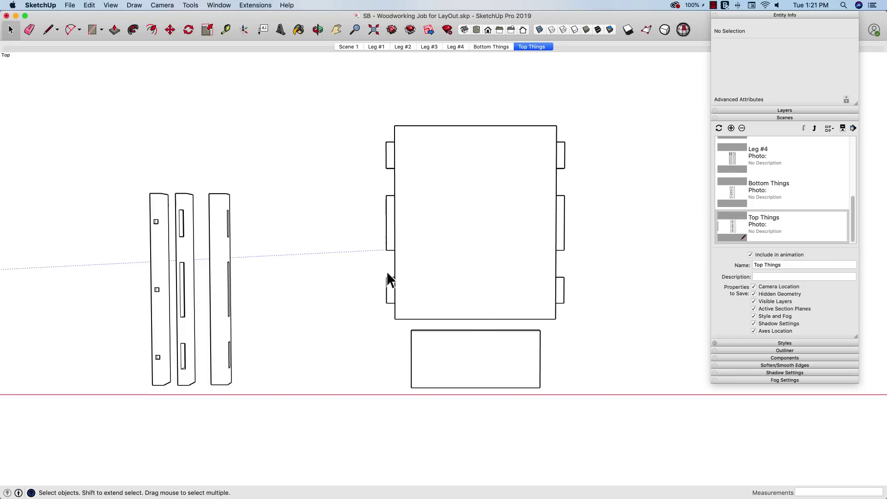
key("m")
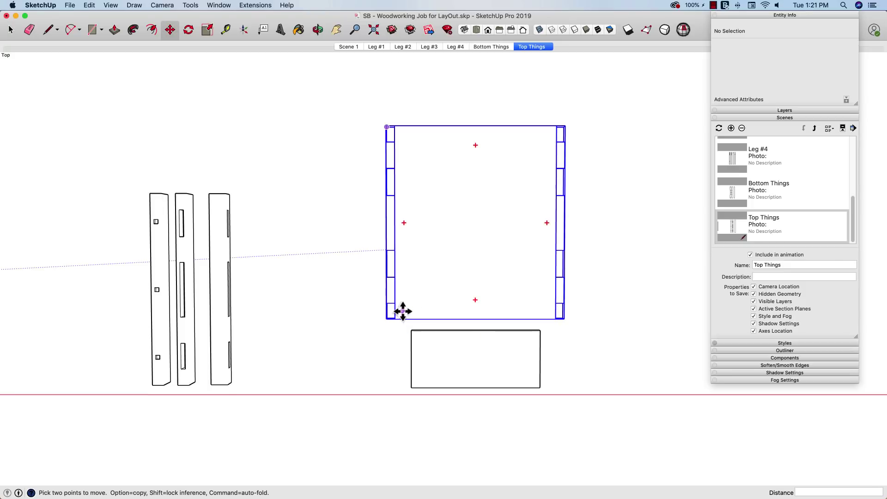
left_click(402, 311)
key("alt")
left_click(600, 310)
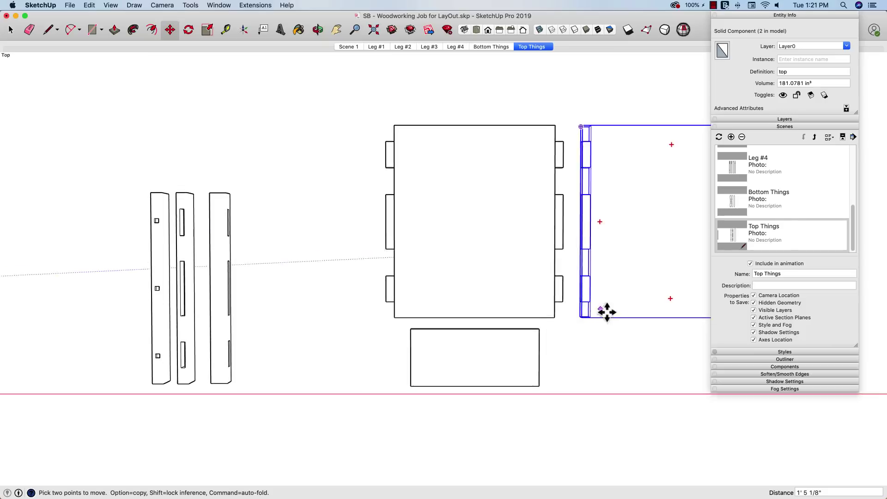
Step: Rotate the copied table top a quarter turn about the green axis so its tenoned edge faces up
middle_click_drag(617, 363, 634, 314)
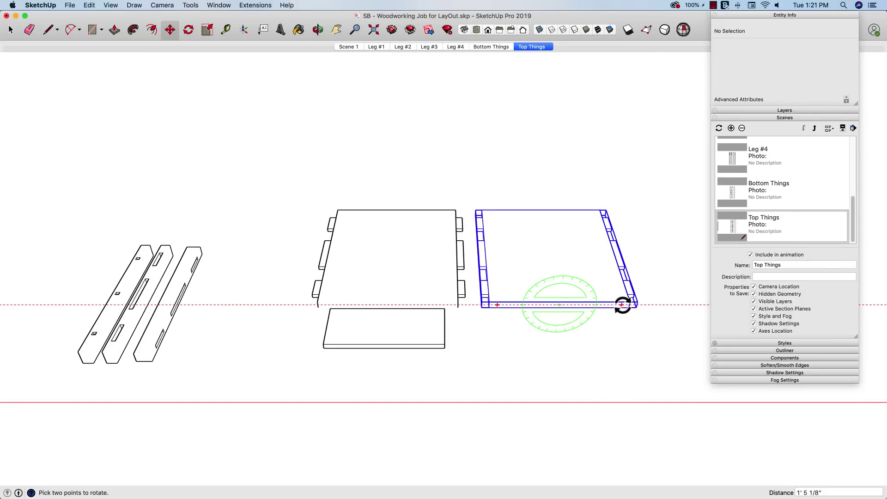
left_click(620, 303)
left_click(554, 345)
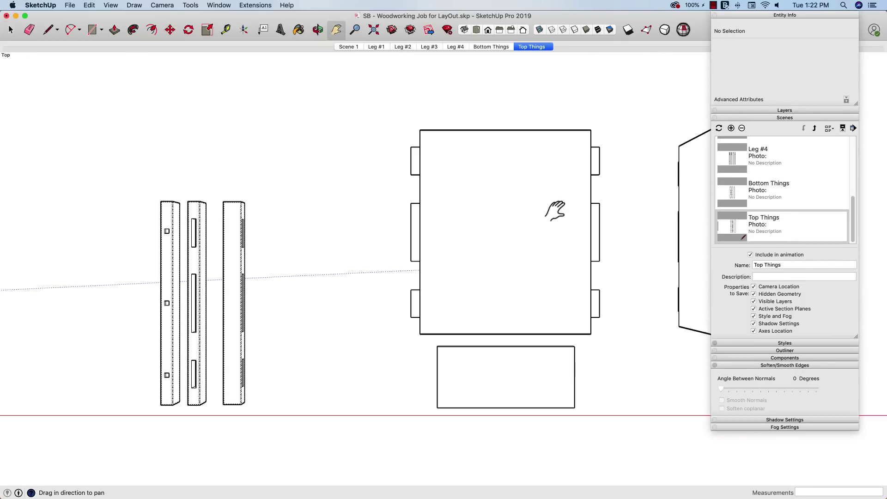
Step: Move the upright table top about 6 3/4" along the red axis, closer to the flat top
middle_click_drag(554, 209, 360, 210, "shift")
left_click(518, 246)
key("m")
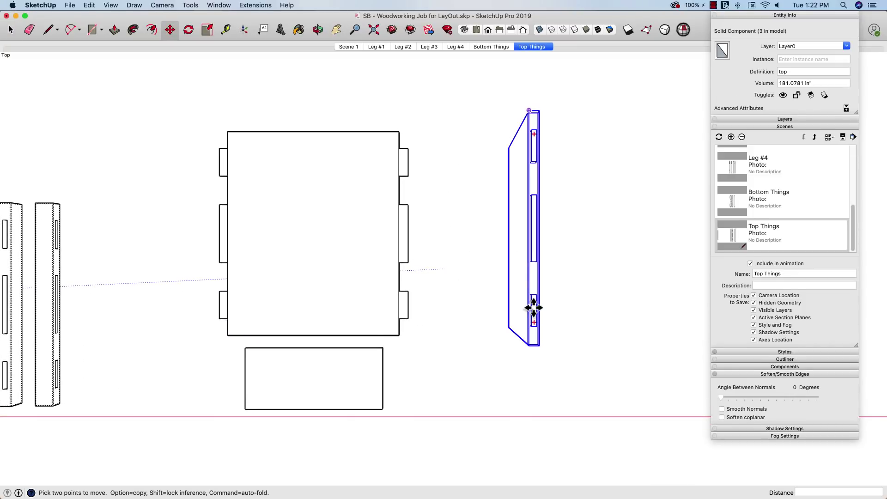
left_click(654, 322)
left_click(582, 324)
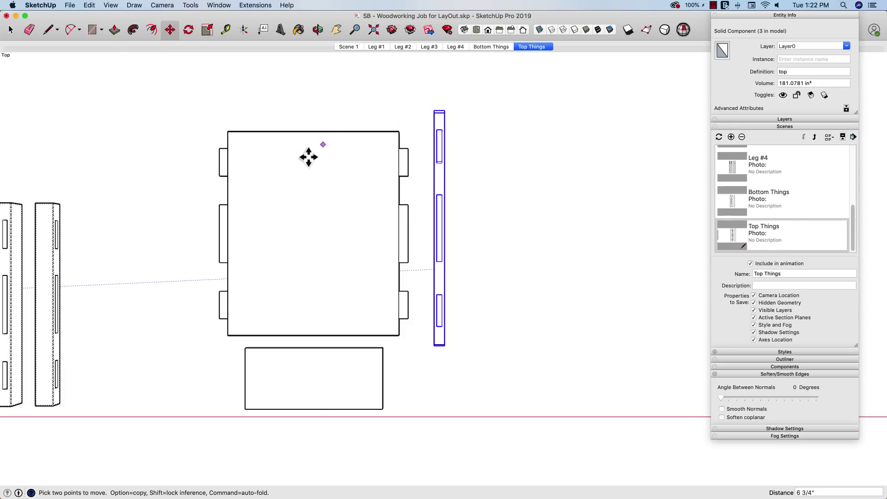
Step: Switch the camera to parallel projection and save the top view of the laid-out top and shelf as a scene named Shelves
middle_click_drag(309, 157, 379, 171, "shift")
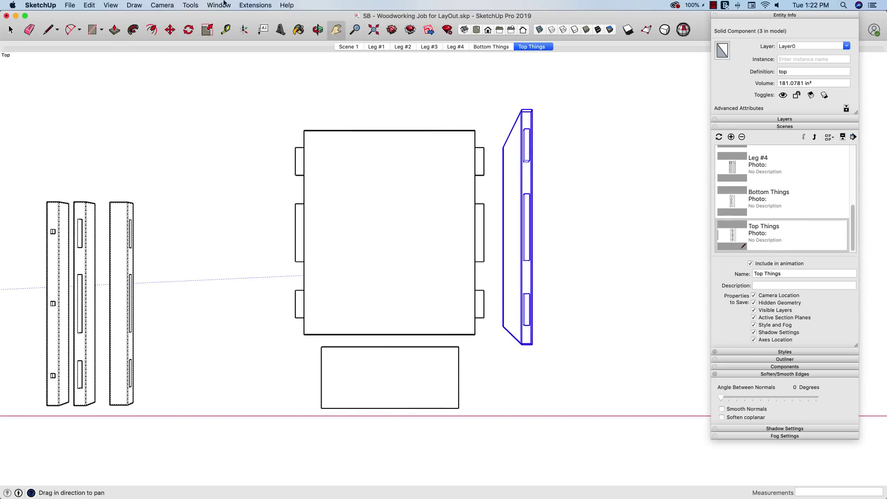
left_click(133, 6)
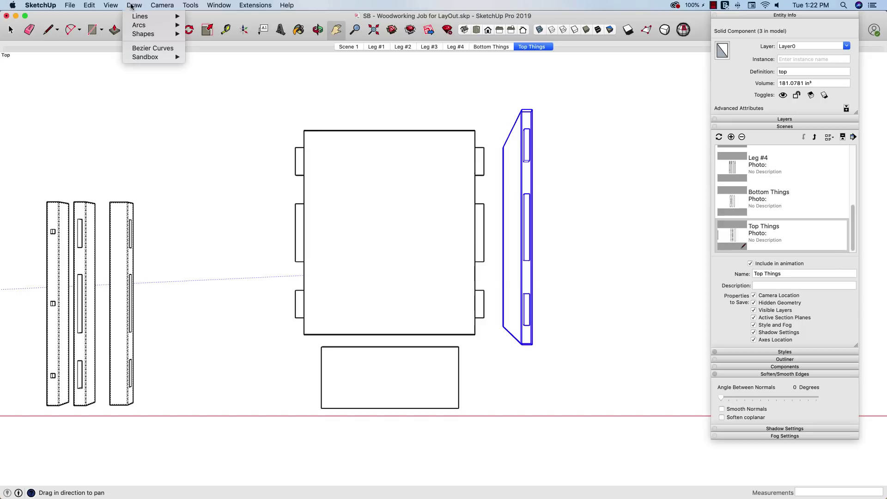
mouse_move(161, 5)
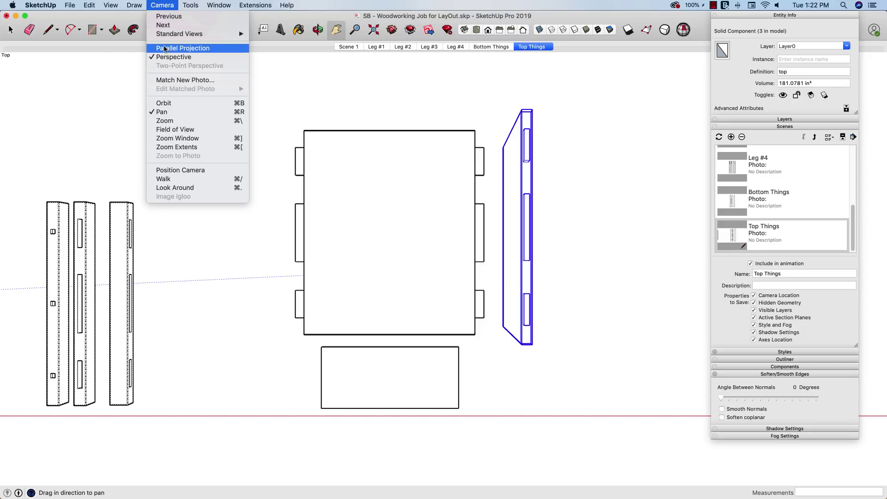
left_click(164, 48)
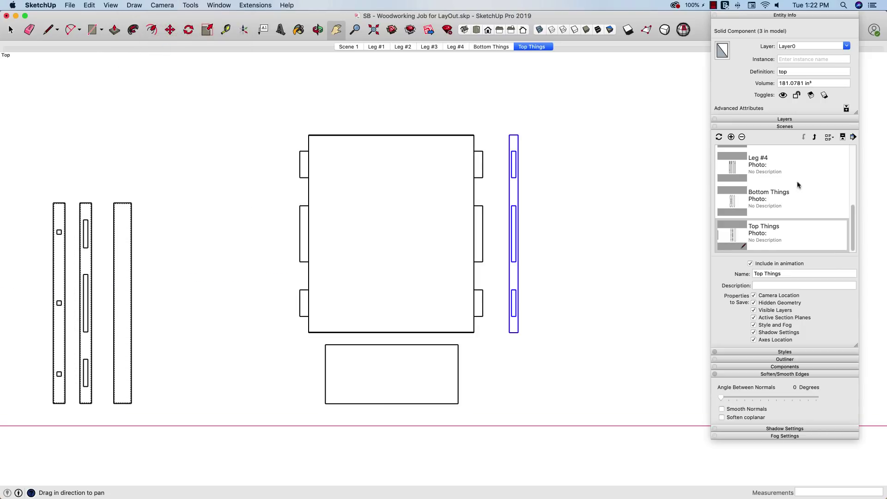
scroll(761, 154, "up", 5)
scroll(762, 153, "down", 5)
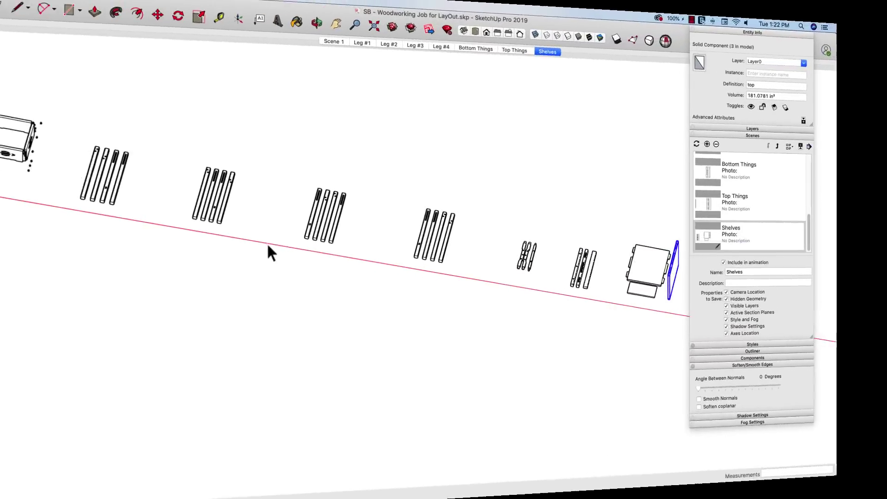
Step: Move the exploded table's front apron about 21' 10 11/16" along the red axis, past the upright table top
scroll(275, 251, "down", 3)
scroll(180, 199, "up", 3)
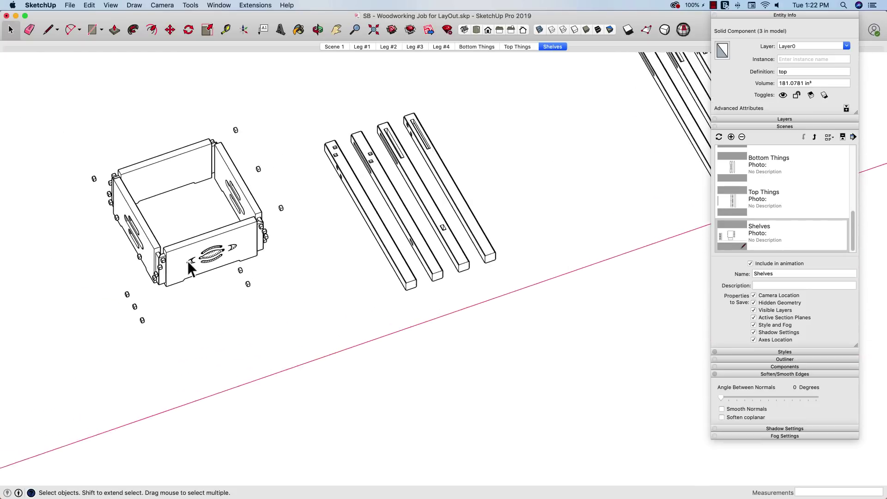
left_click(200, 245)
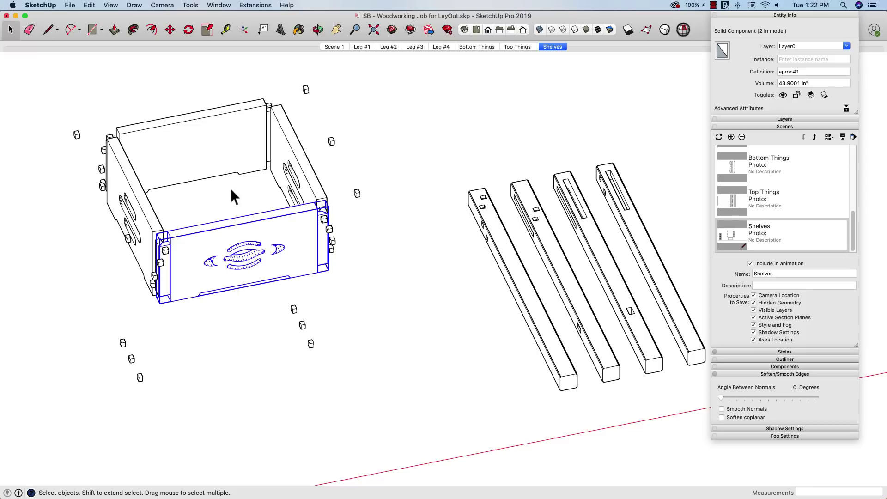
key("m")
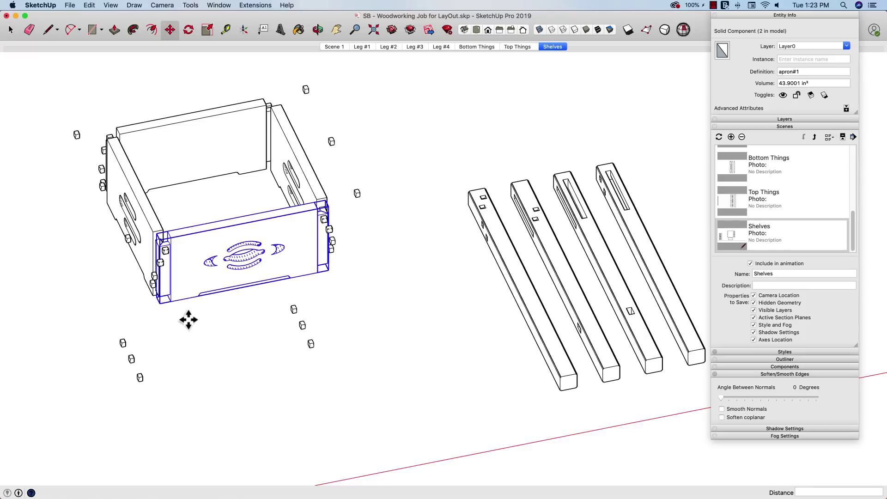
left_click(171, 301)
scroll(189, 335, "down", 10)
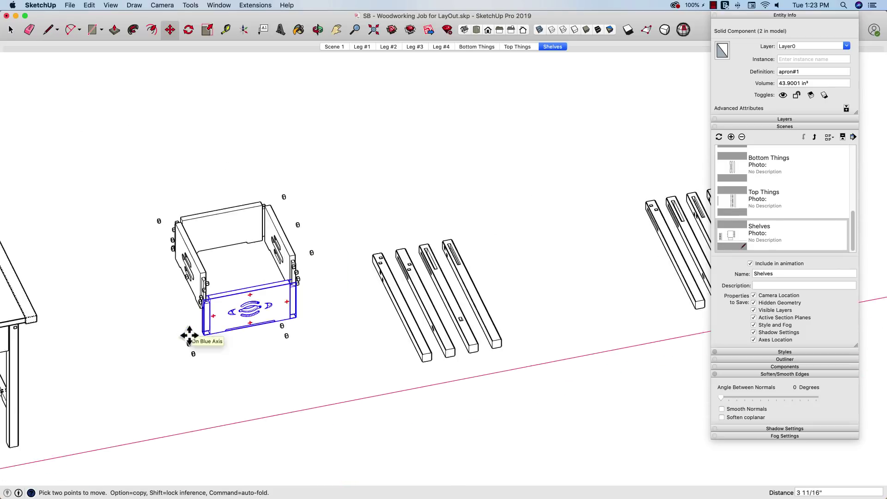
middle_click_drag(573, 353, 501, 349)
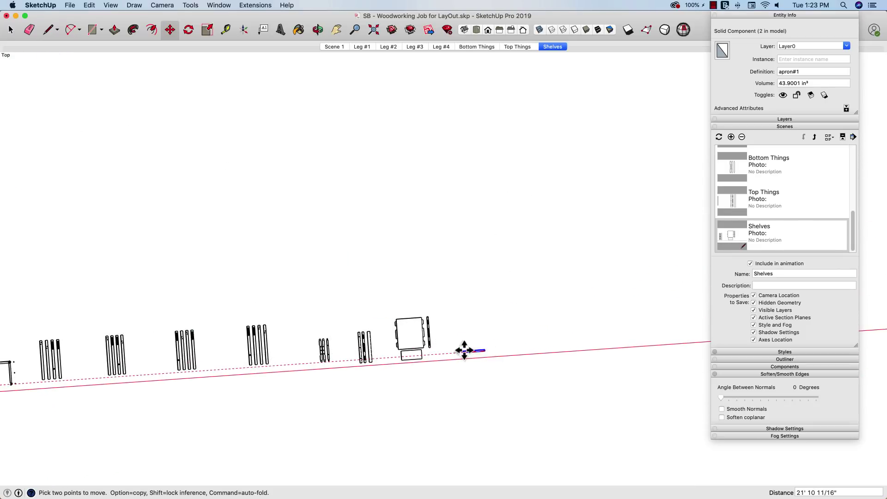
scroll(471, 384, "up", 10)
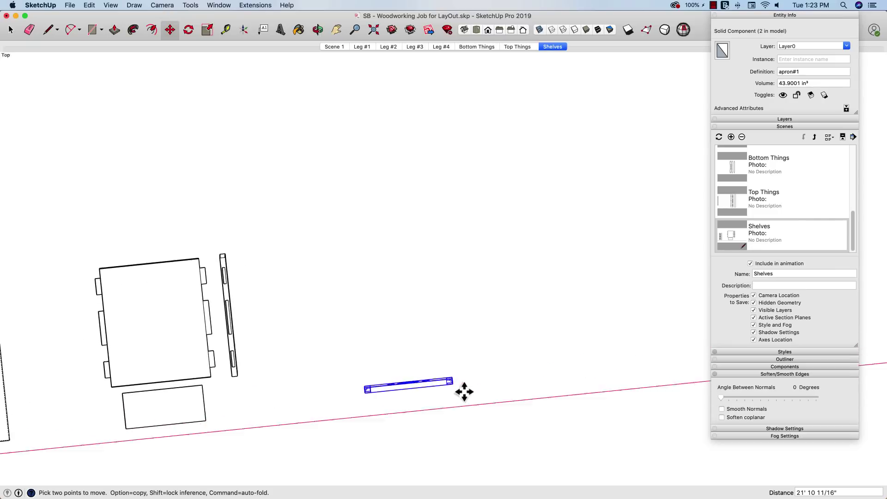
left_click(464, 392)
Step: Rotate the moved apron about the red axis so it lies flat with its cutout face up
mouse_move(464, 391)
middle_mouse_down()
mouse_move(445, 404)
mouse_move(436, 396)
mouse_move(469, 390)
middle_mouse_up()
left_click(468, 391)
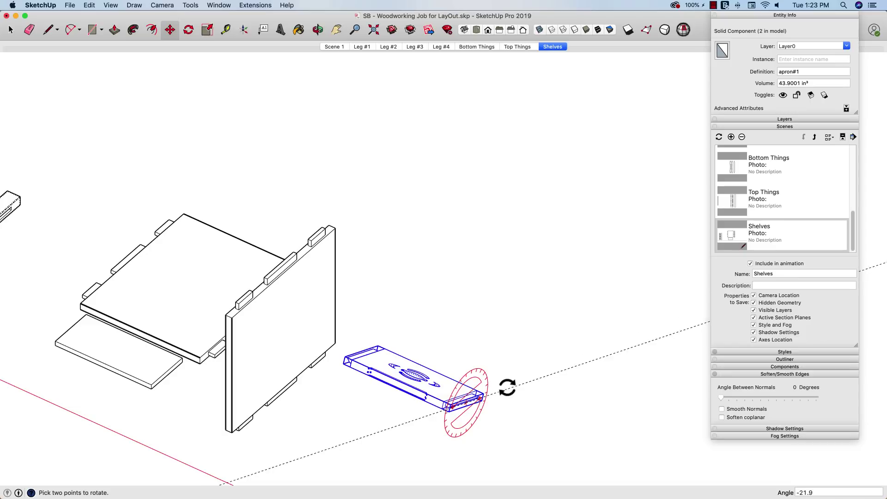
left_click(497, 385)
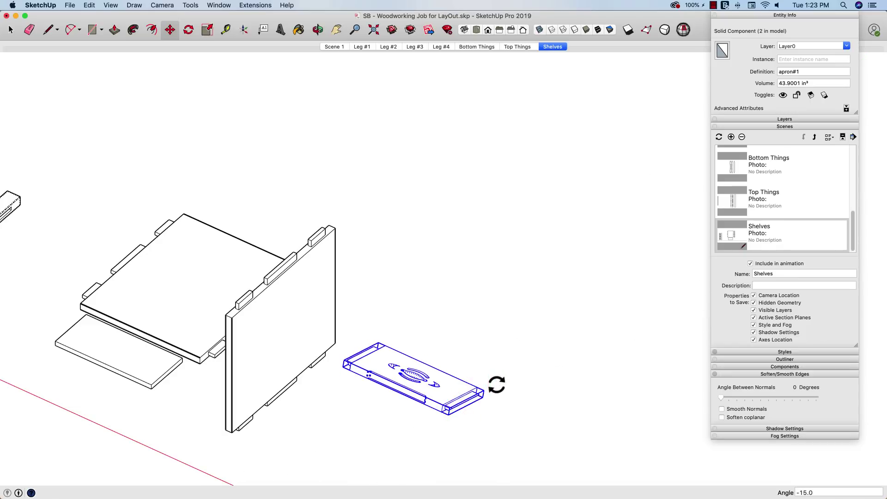
left_click(465, 396)
left_click(475, 392)
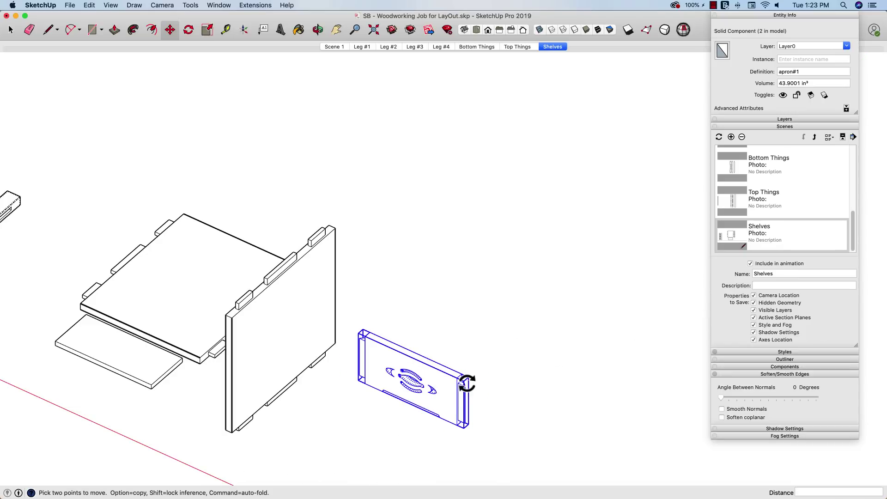
left_click(466, 384)
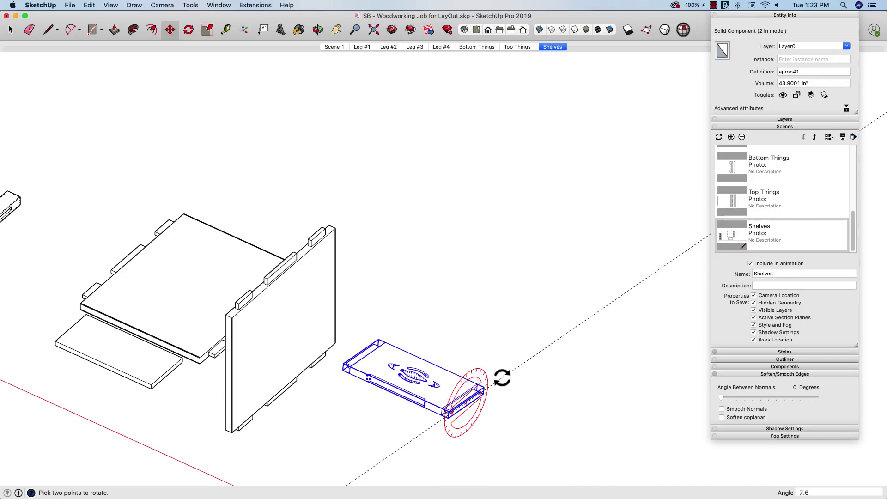
left_click(502, 375)
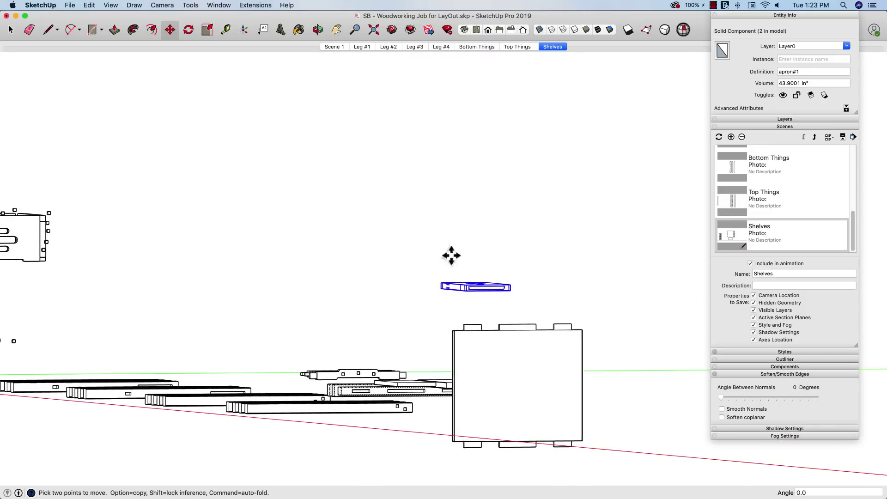
Step: In the top view, move the flat apron about 4 13/16" along the green axis, away from the red axis line
left_click(477, 30)
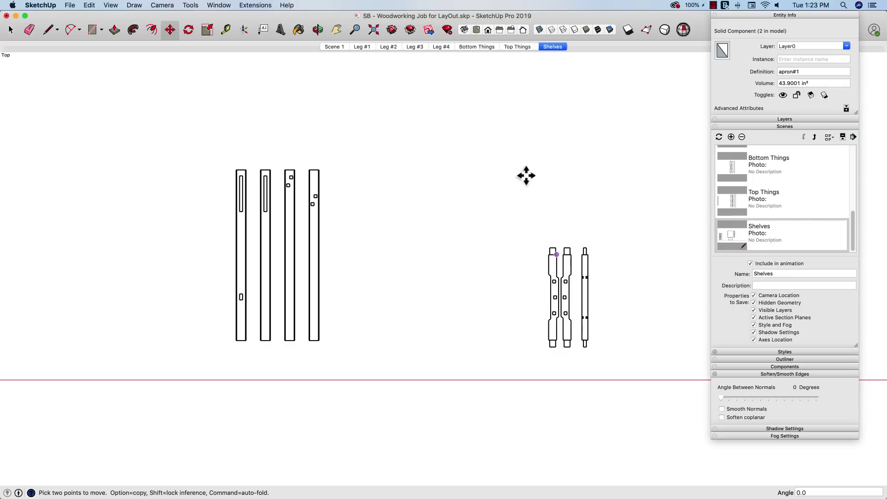
key("h")
left_click_drag(627, 199, 288, 198)
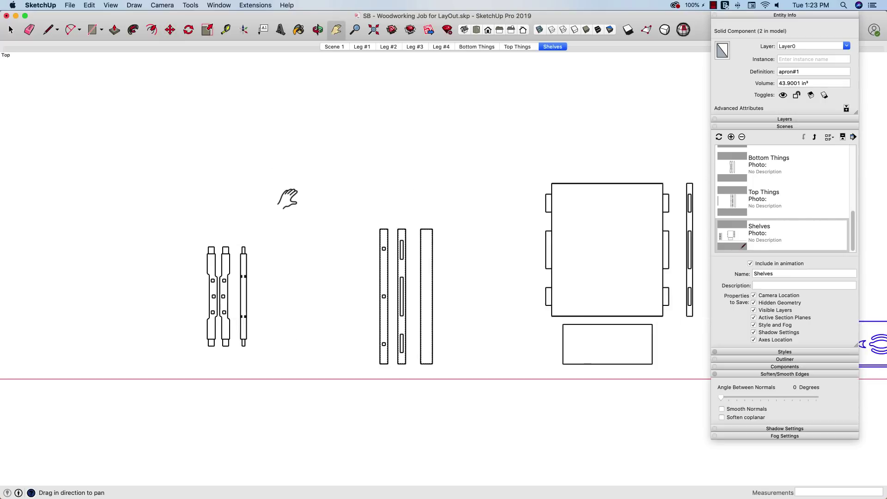
left_click_drag(566, 230, 330, 228)
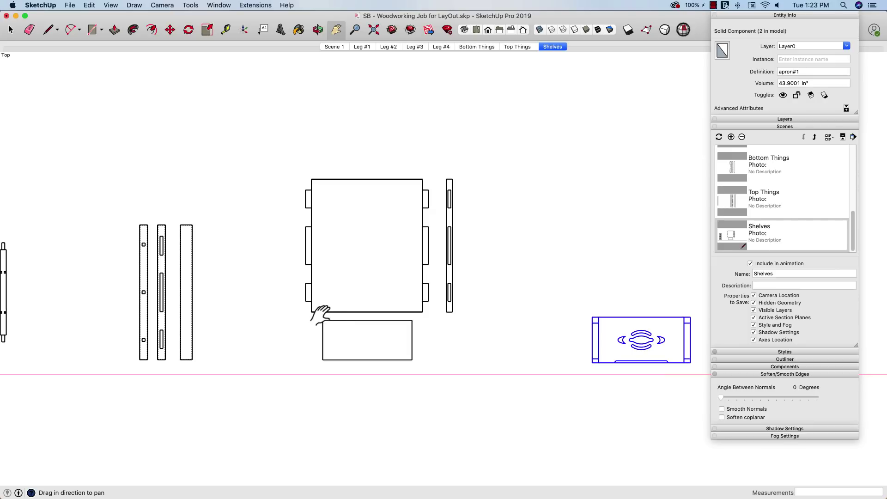
left_click_drag(575, 284, 448, 283)
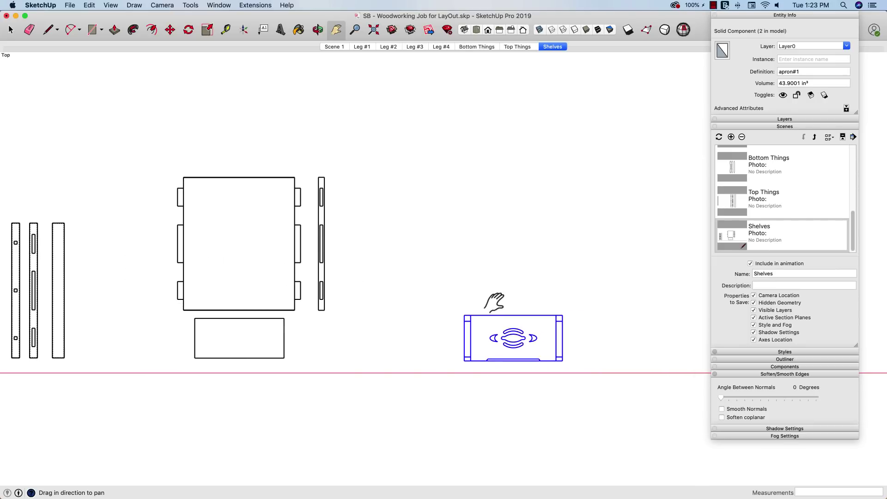
scroll(511, 358, "up", 5)
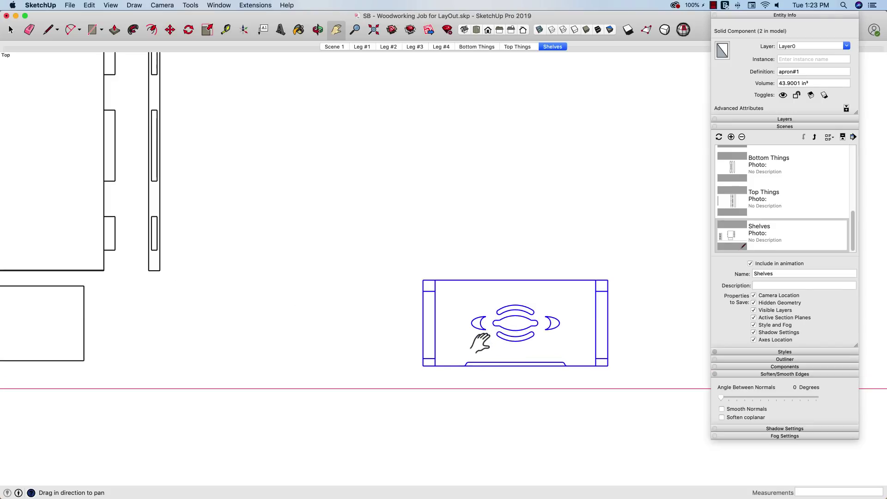
key("m")
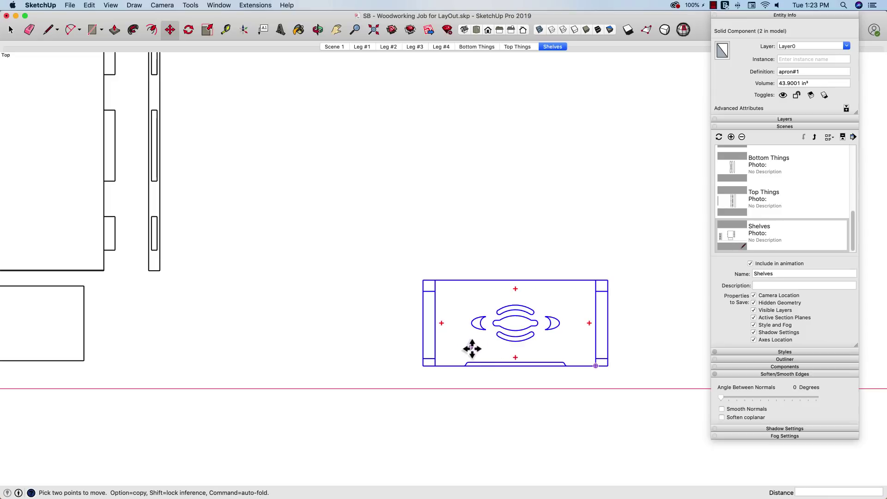
key("space")
left_click(481, 379)
key("m")
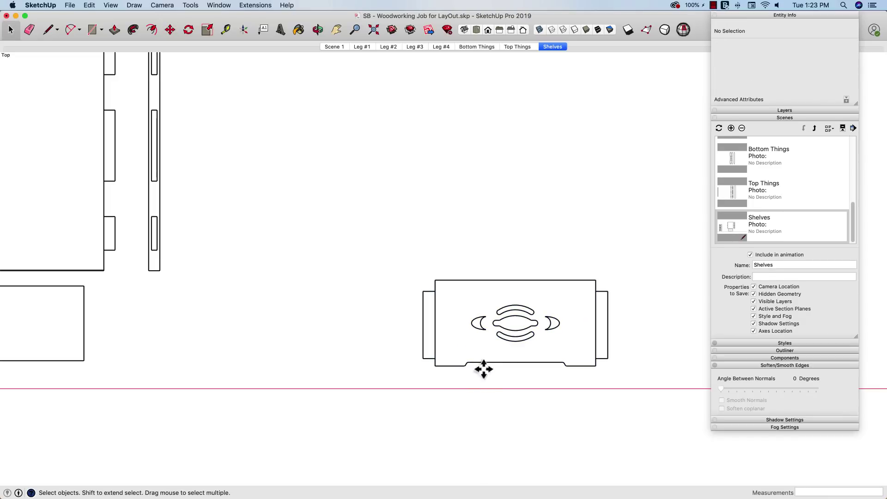
left_click(494, 352)
left_click(493, 279)
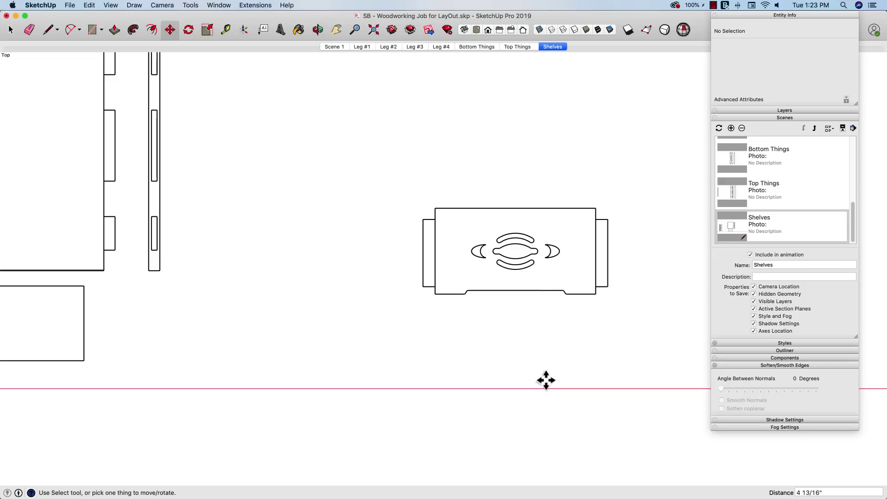
Step: Copy the flat apron about 6 9/16" along the green axis, placing the copy just behind the original
middle_click_drag(556, 281, 579, 380, "shift")
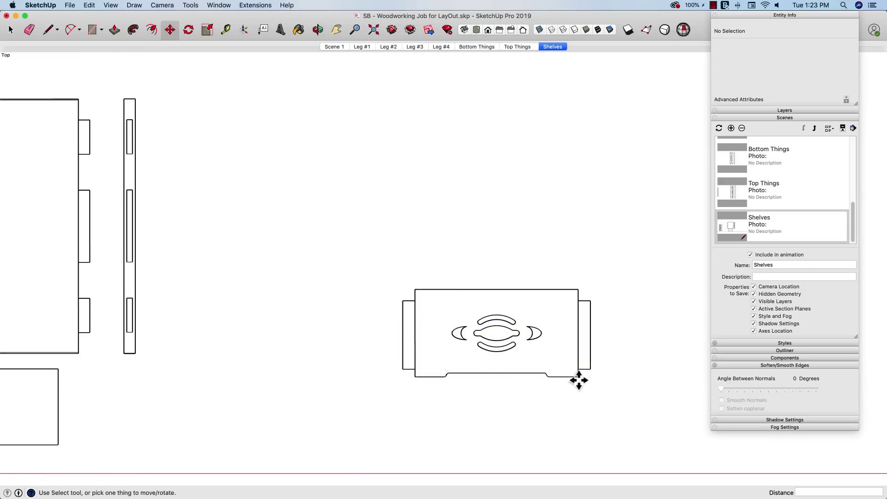
left_click(569, 368, "alt")
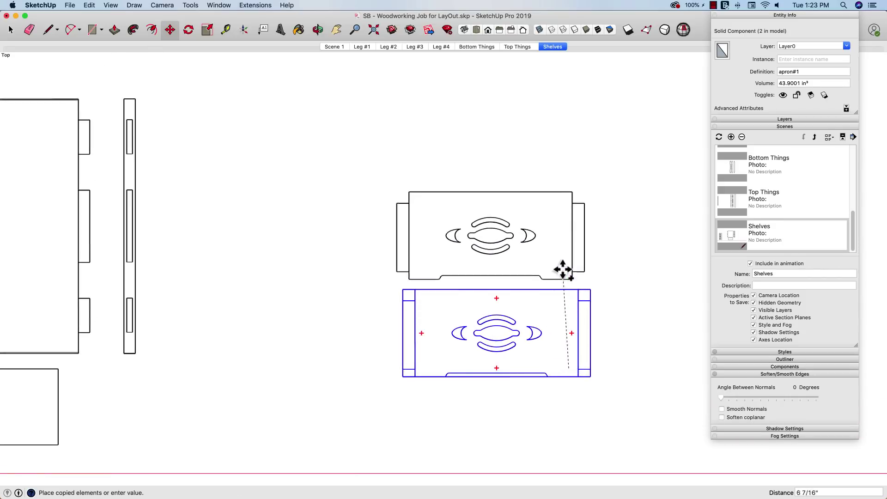
left_click(568, 269)
Step: Rotate the copied apron 90 degrees about the red axis so it stands on its notched edge
middle_click_drag(568, 276, 556, 390)
key("Escape")
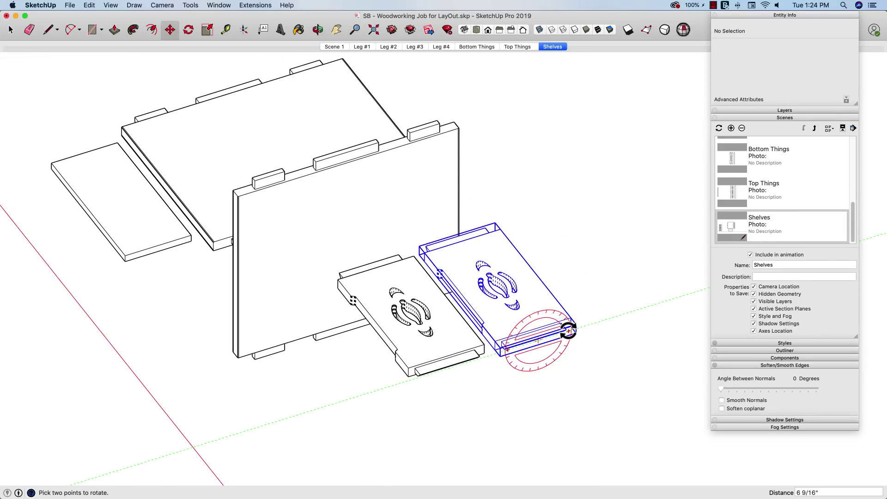
left_click(568, 330)
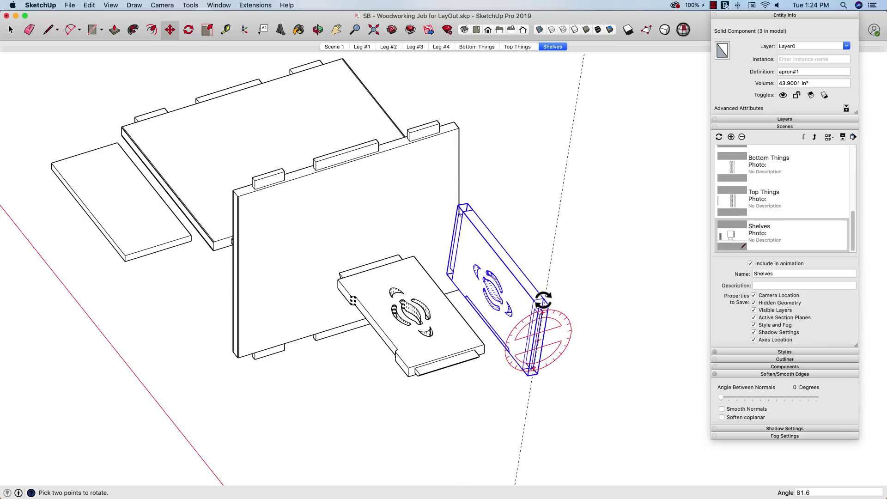
left_click(534, 297)
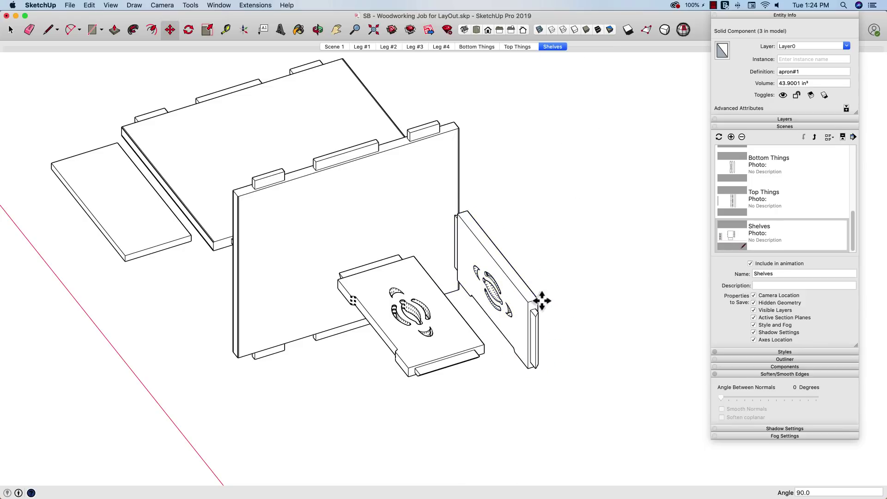
Step: Save a top-view scene named Top Front, framing the flat cutout apron and its standing copy
left_click(476, 30)
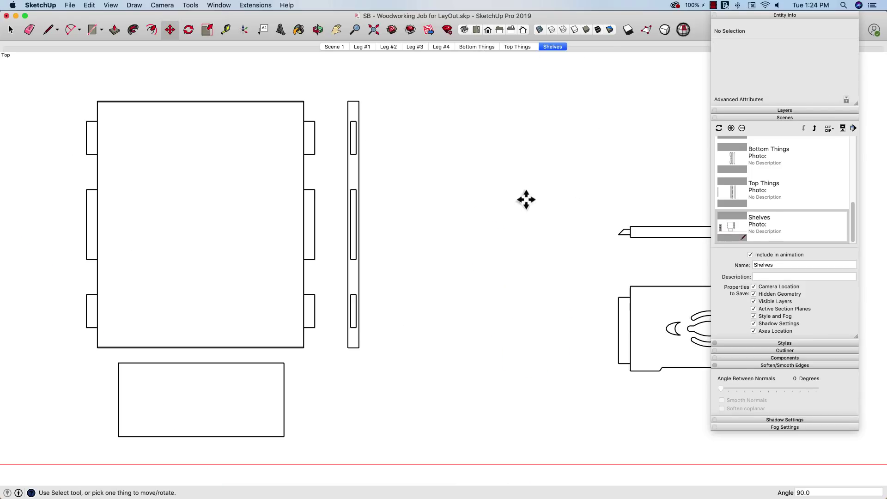
key("h")
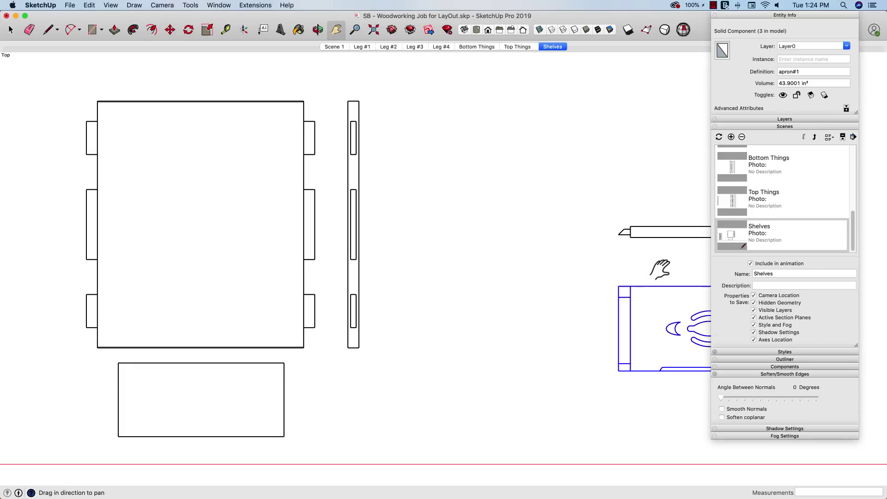
left_click_drag(653, 257, 384, 256)
scroll(441, 333, "up", 2)
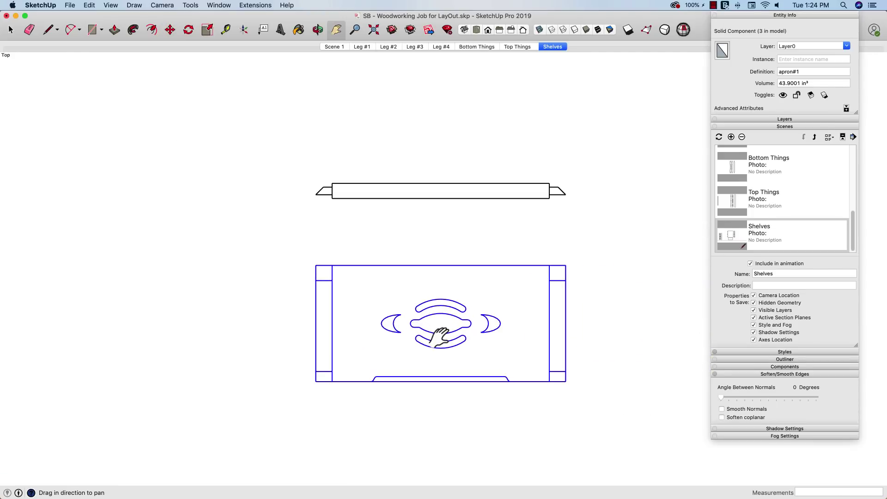
key("space")
left_click(585, 317)
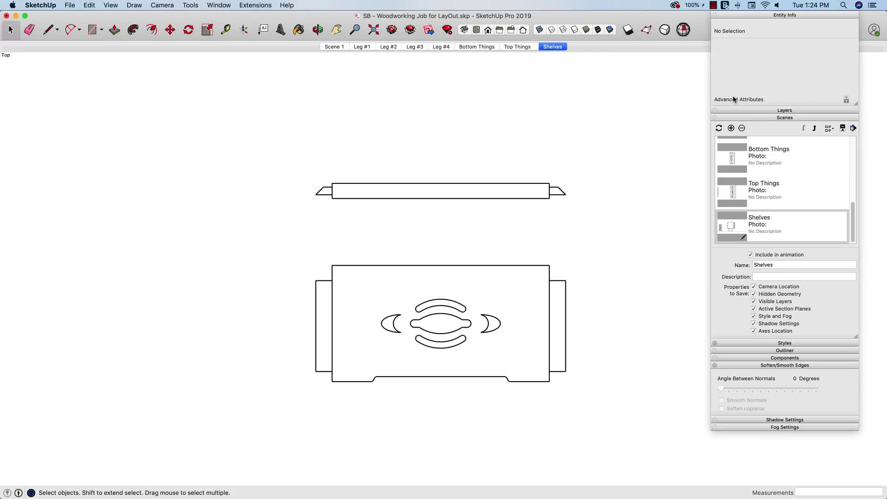
left_click(730, 129)
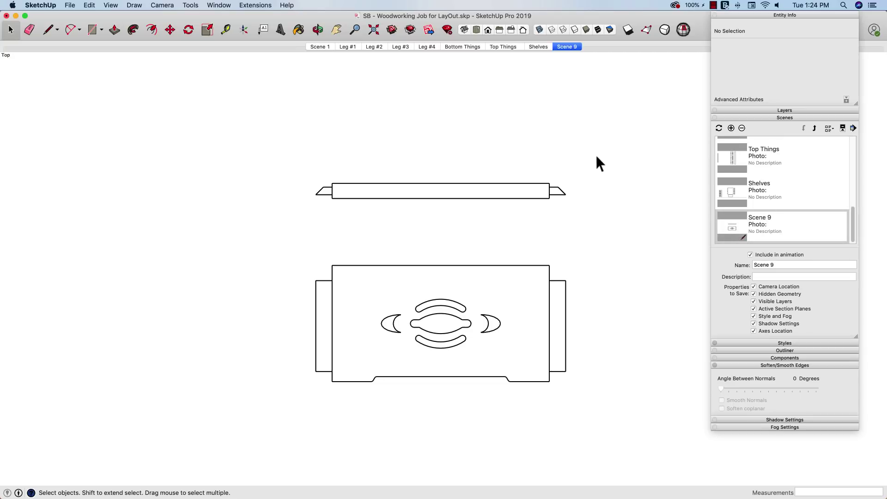
left_click(769, 266)
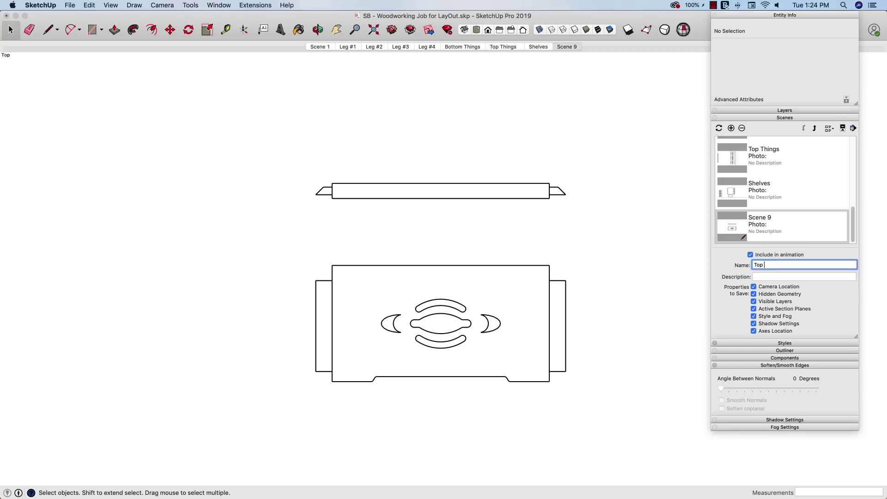
left_click(572, 279)
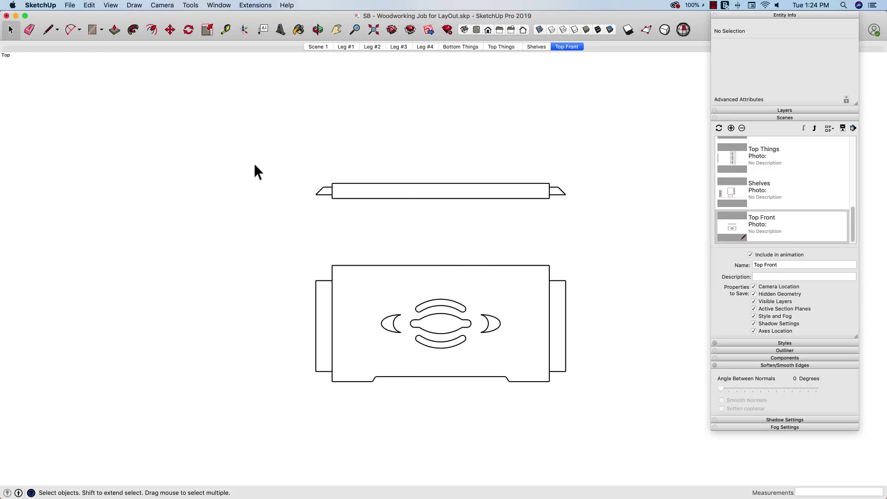
Step: Examine the curved cutouts in the flat front apron up close and return to the Top Front scene
left_click(535, 283)
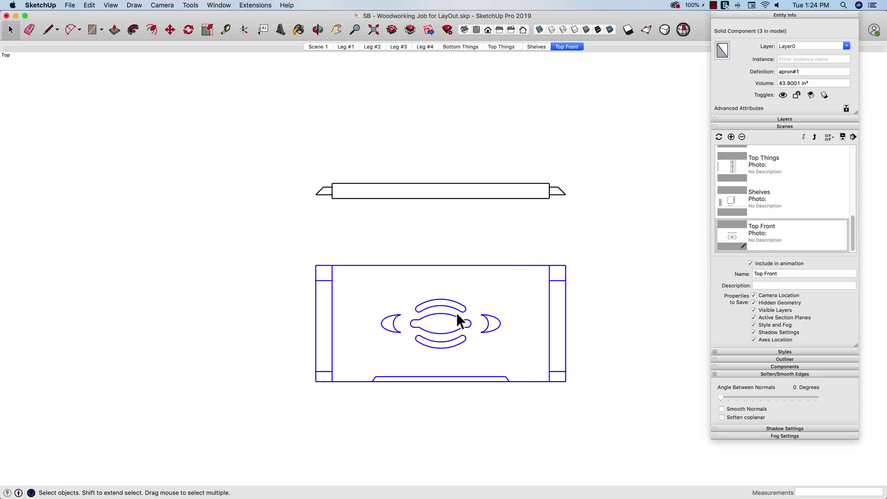
scroll(436, 341, "up", 3)
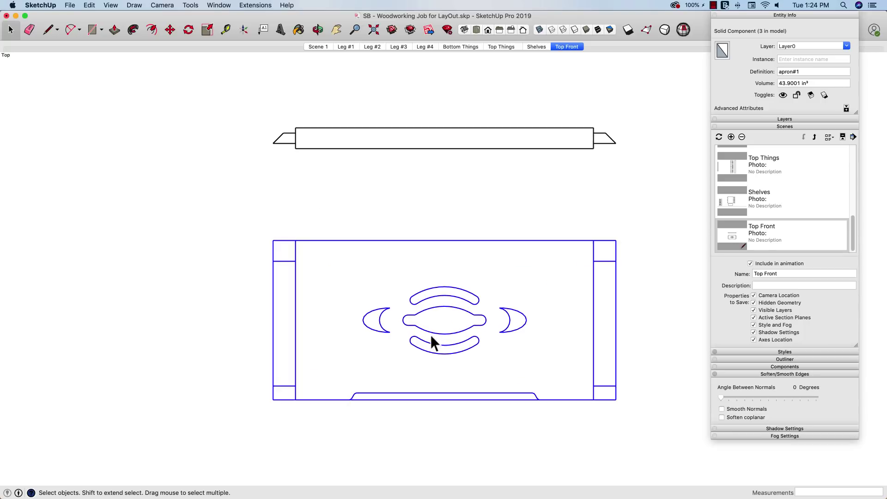
scroll(433, 342, "up", 3)
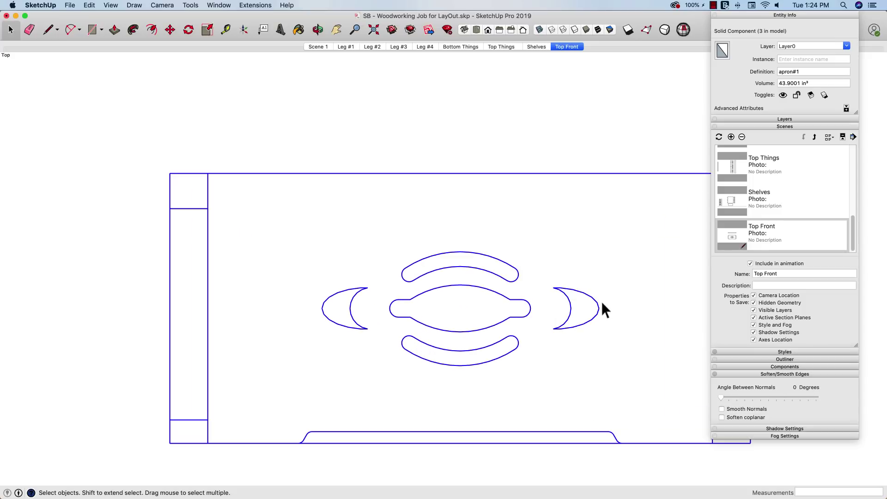
scroll(210, 310, "up", 2)
scroll(52, 346, "down", 2)
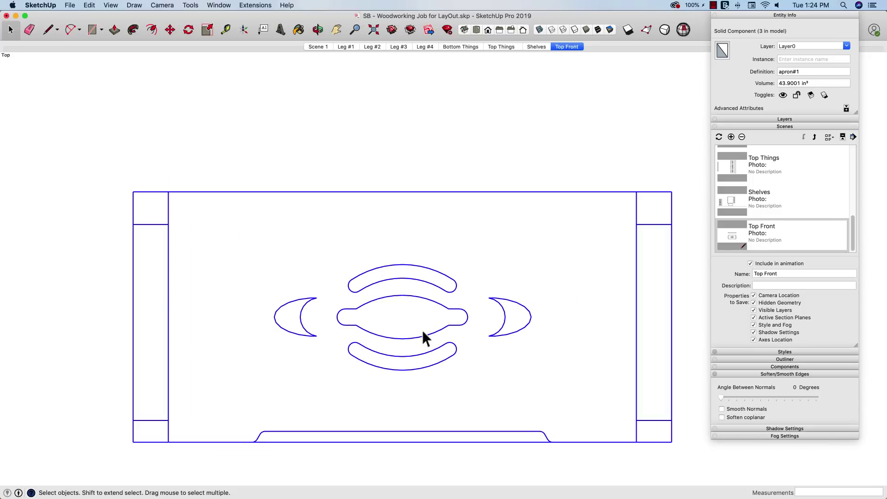
scroll(436, 331, "up", 2)
scroll(342, 330, "up", 1)
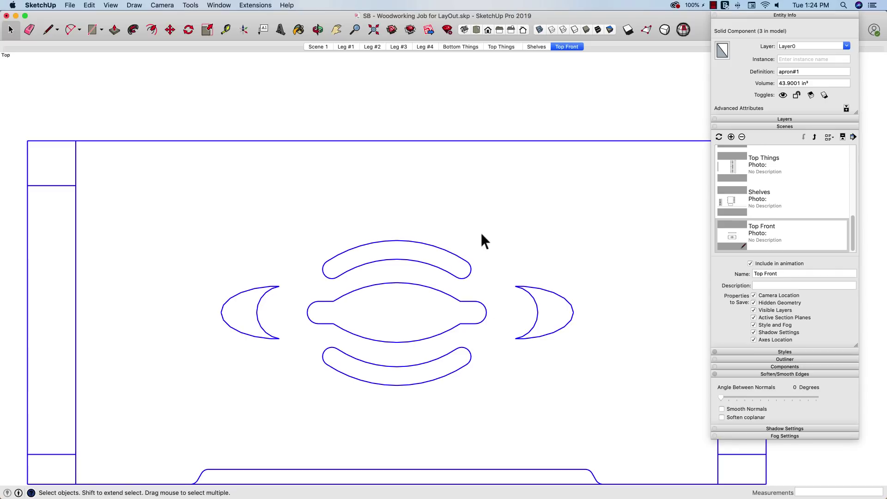
left_click(331, 68)
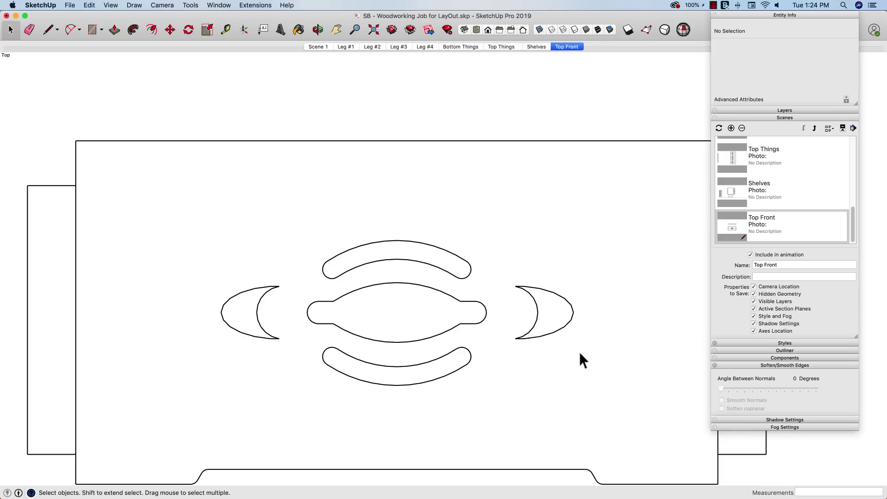
scroll(576, 352, "up", 3)
scroll(150, 390, "down", 2)
scroll(18, 387, "up", 2)
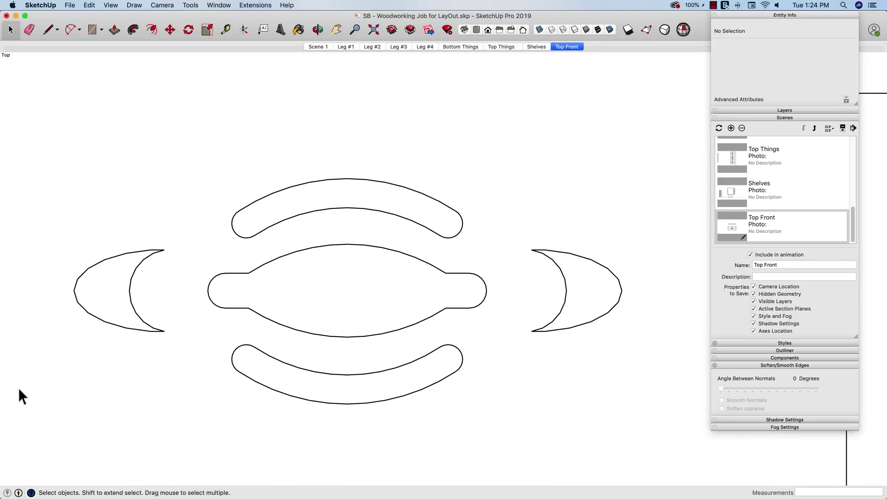
scroll(20, 387, "up", 1)
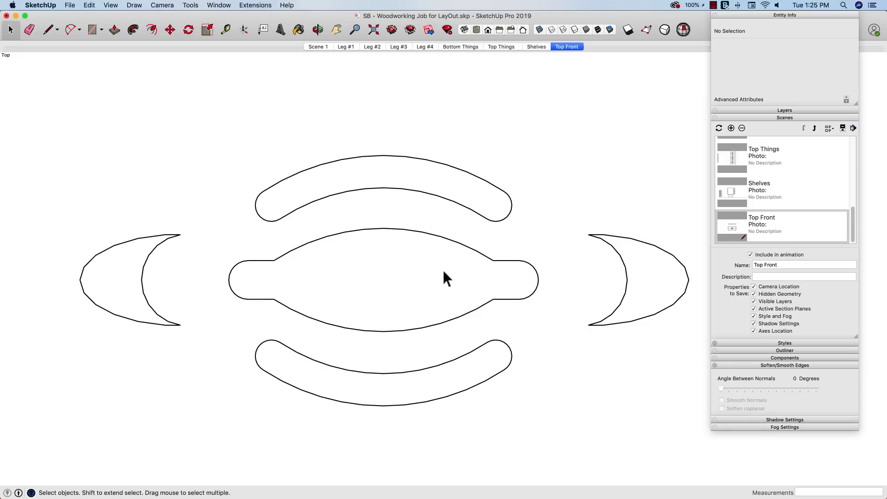
scroll(375, 317, "down", 1)
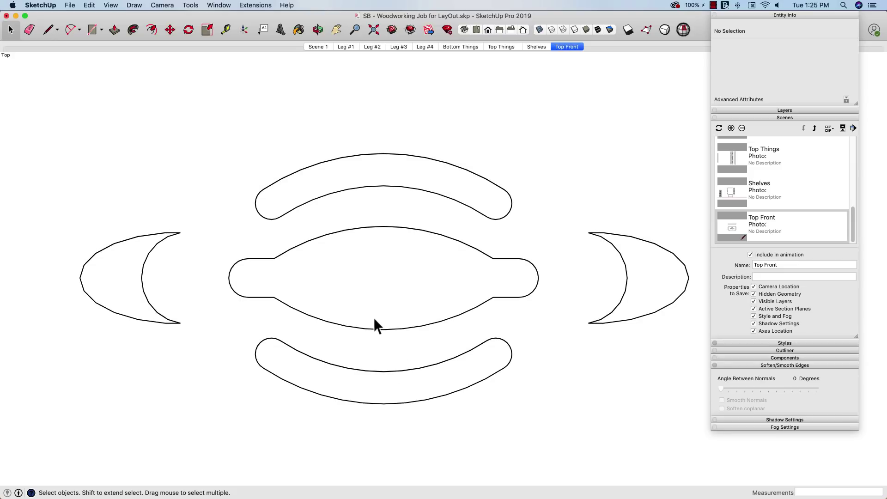
left_click(565, 46)
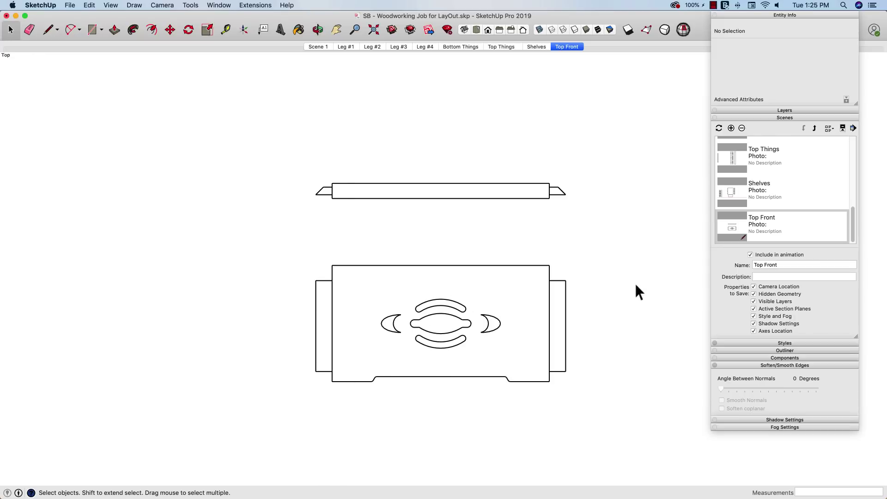
Step: Move the three remaining aprons together along the red axis into the open space beyond the Top Front pair
scroll(623, 285, "down", 10)
scroll(342, 310, "up", 5)
left_click(324, 337)
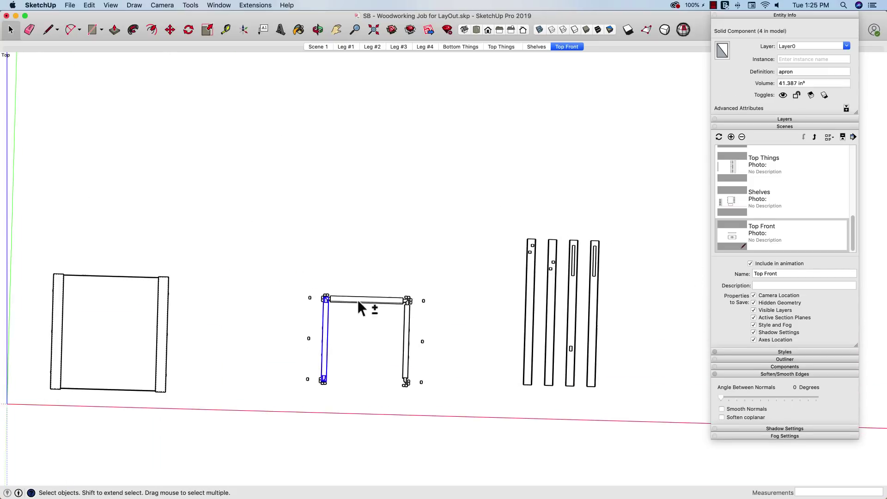
left_click(359, 300, "shift")
left_click(406, 340, "shift")
key("m")
scroll(119, 356, "down", 6)
left_click(119, 356)
left_click(599, 372)
Step: Move one slotted side apron into open space, clear of the other aprons
scroll(683, 342, "up", 8)
key("space")
left_click(403, 378)
key("m")
left_click(327, 419)
middle_click_drag(508, 392, 337, 406)
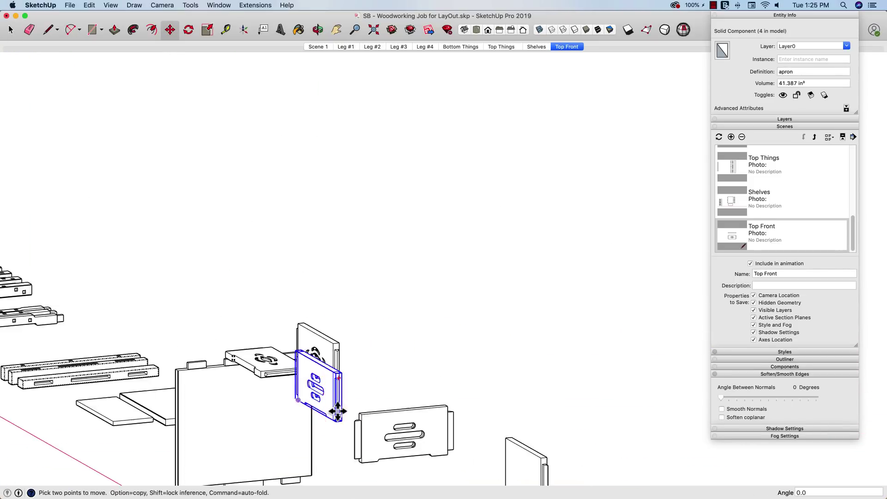
left_click(301, 406)
left_click(396, 390)
Step: Rotate a slotted side apron 90 degrees so one lies flat and its pair stands on its notched edge behind it
key("space")
scroll(410, 422, "up", 5)
middle_click_drag(410, 422, 351, 369)
key("m")
left_click(437, 330)
left_click(382, 369)
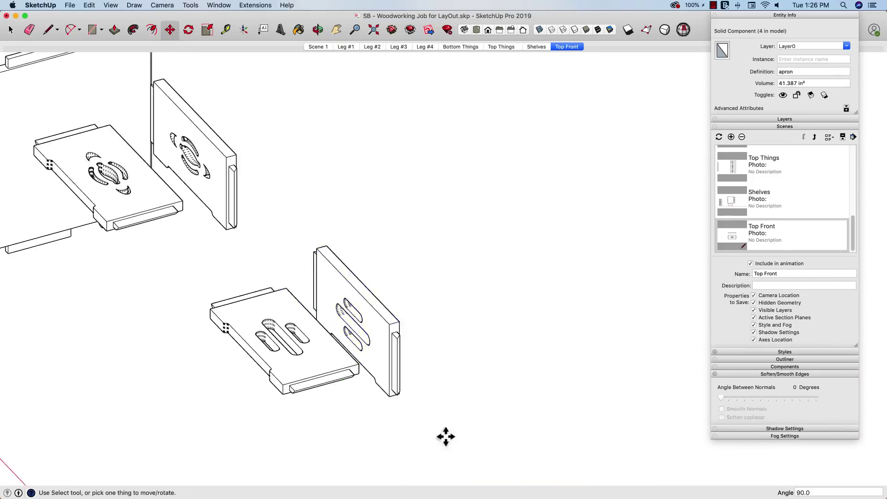
Step: Save a top-view scene of the slotted side apron pair, named Top Sides
left_click(477, 30)
left_click(730, 128)
triple_click(781, 265)
type("Top Sides")
Step: Rotate the plain back apron about the red axis so it lies flat in front of its standing copy
middle_click_drag(462, 370, 526, 287)
key("space")
left_click(564, 309)
key("m")
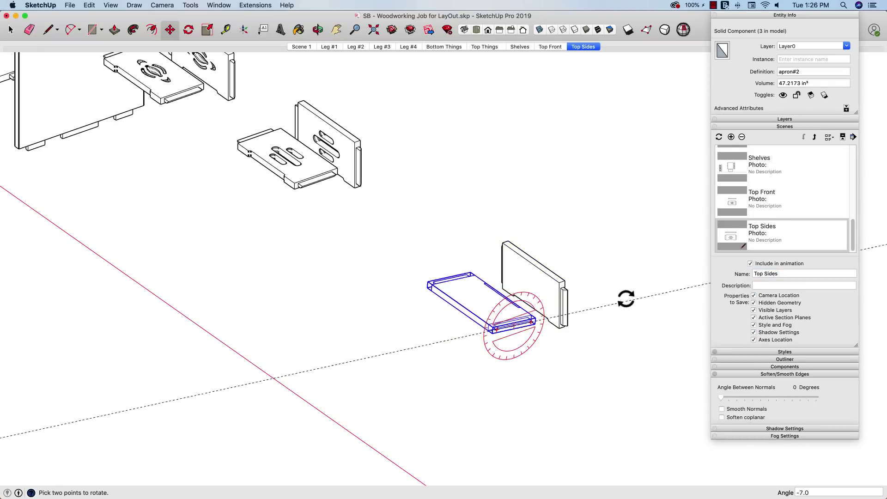
Step: Save a top-view scene framing the plain back apron and its standing copy, named Top Back
left_click(476, 29)
scroll(501, 341, "up", 6)
key("space")
left_click(614, 286)
left_click(373, 30)
left_click(730, 128)
triple_click(781, 265)
type("Top Back")
key("Return")
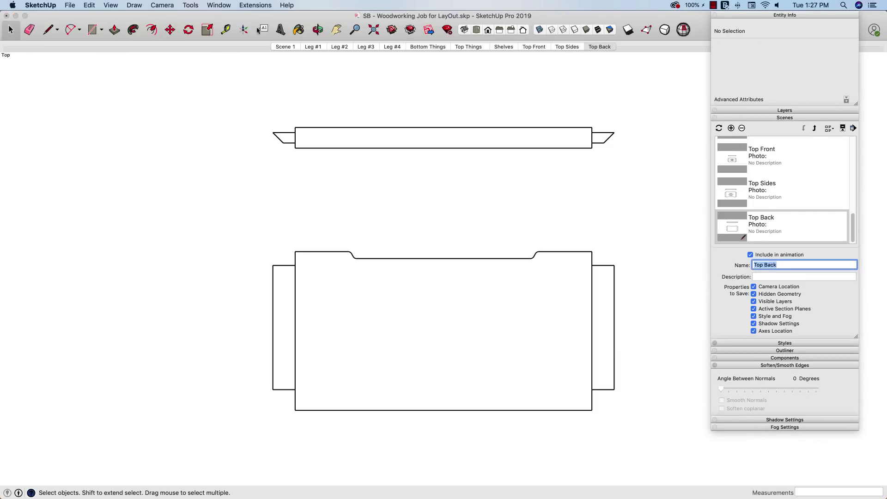
Step: Review the saved scenes in order, from Scene 1 through the legs, stretchers and shelves to Top Back
left_click(283, 46)
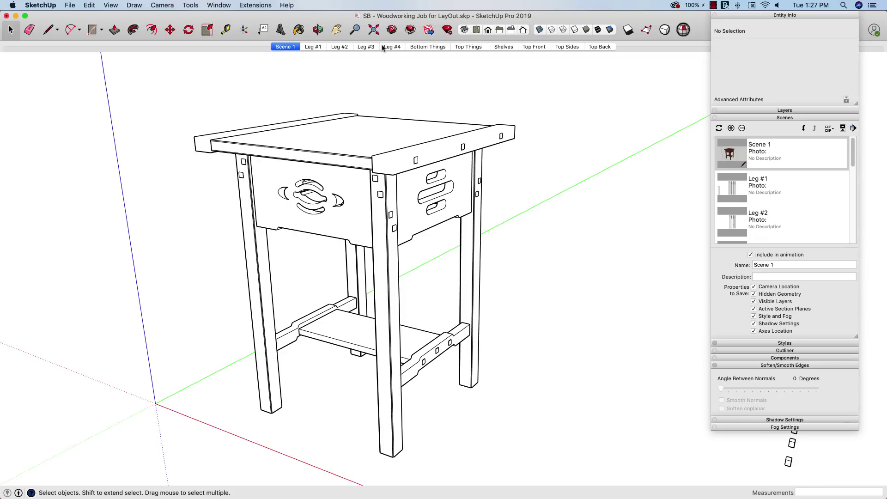
left_click(314, 46)
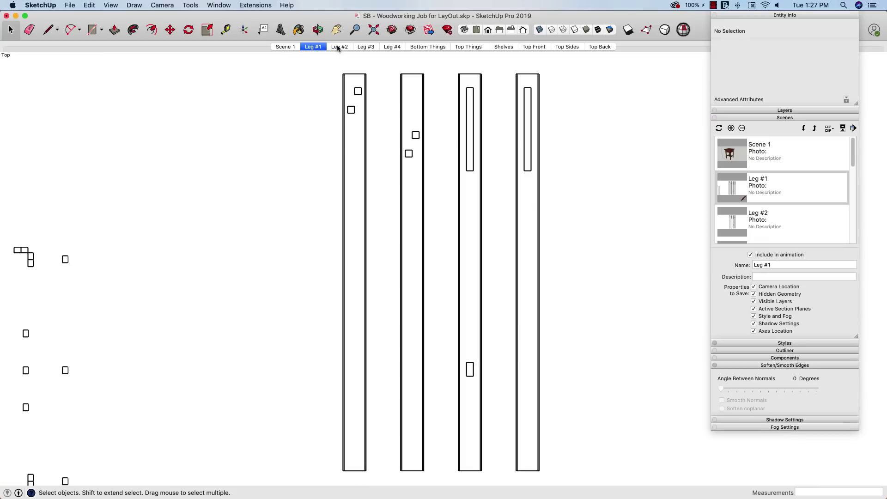
left_click(338, 47)
left_click(363, 47)
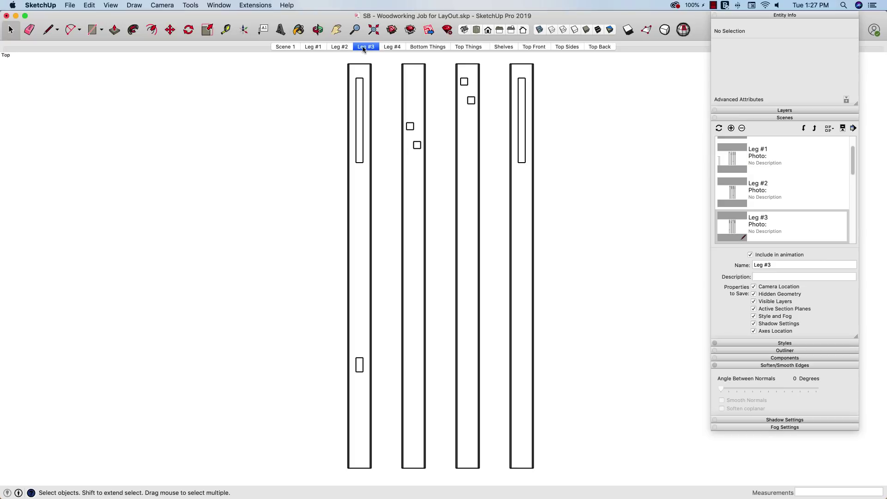
left_click(391, 48)
left_click(428, 48)
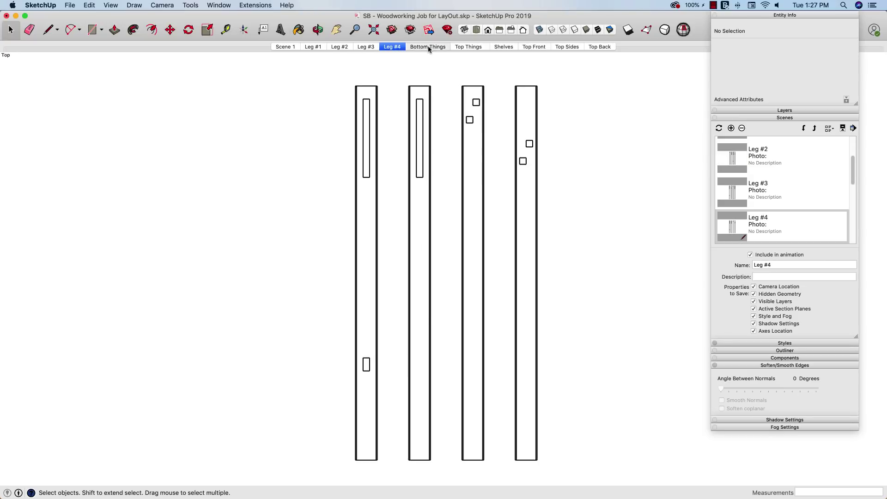
left_click(460, 47)
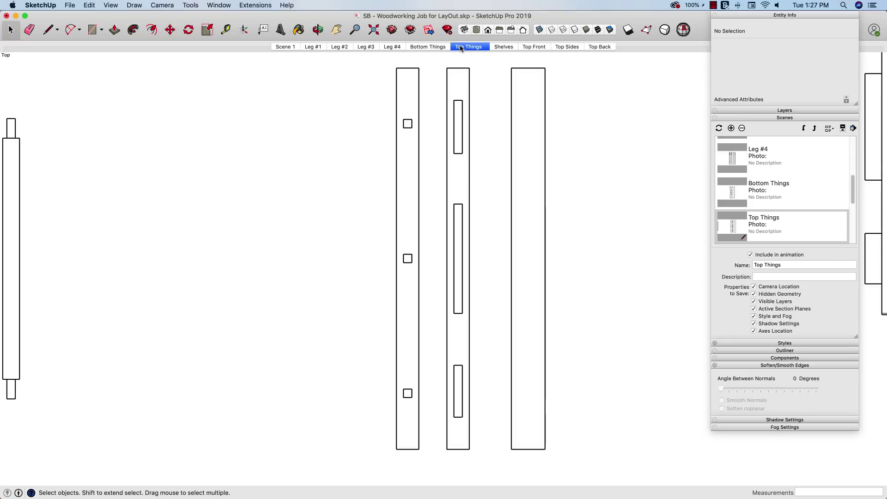
left_click(516, 48)
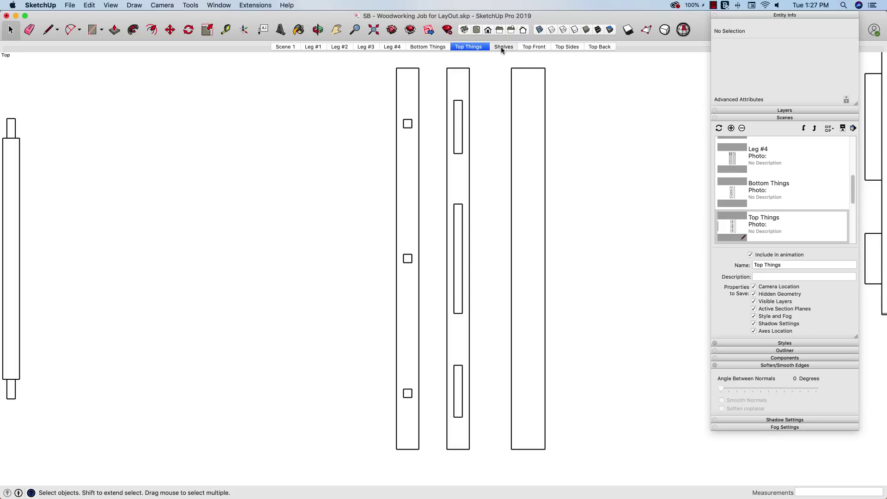
left_click(532, 48)
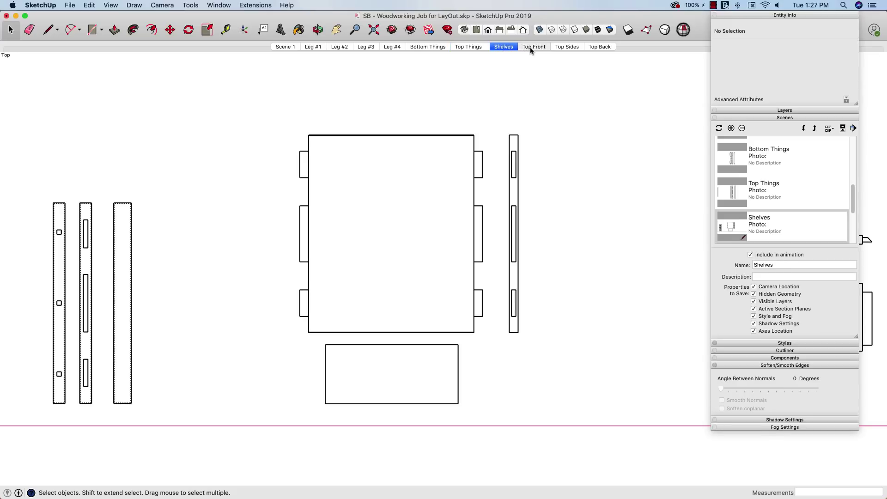
left_click(570, 48)
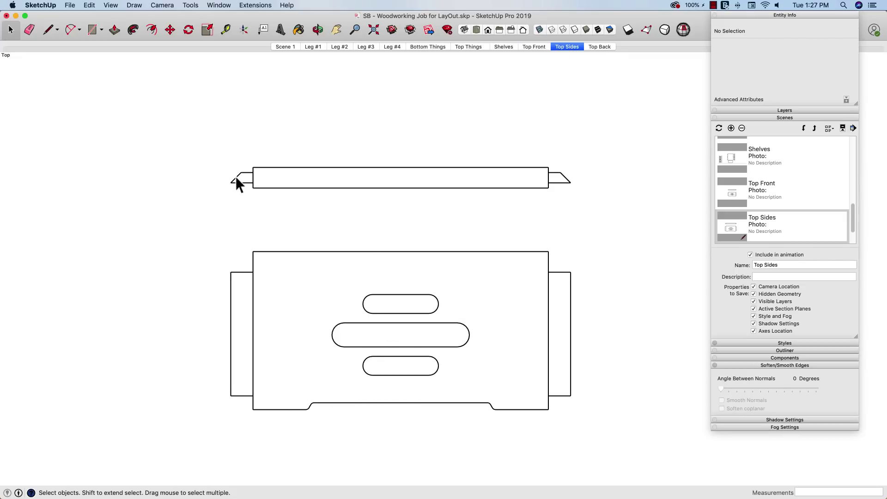
left_click(603, 48)
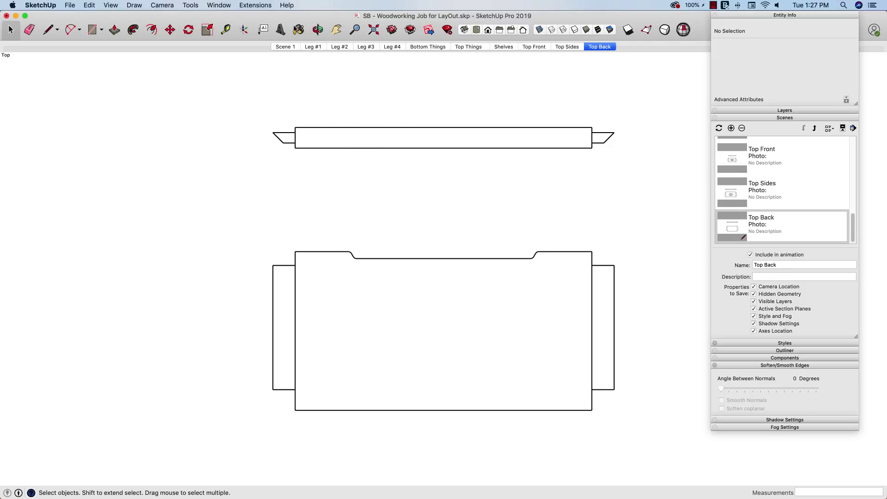
Step: Inspect the assembled table and the laid-out parts from Scene 1, and recall the Leg #1 scene
left_click(285, 47)
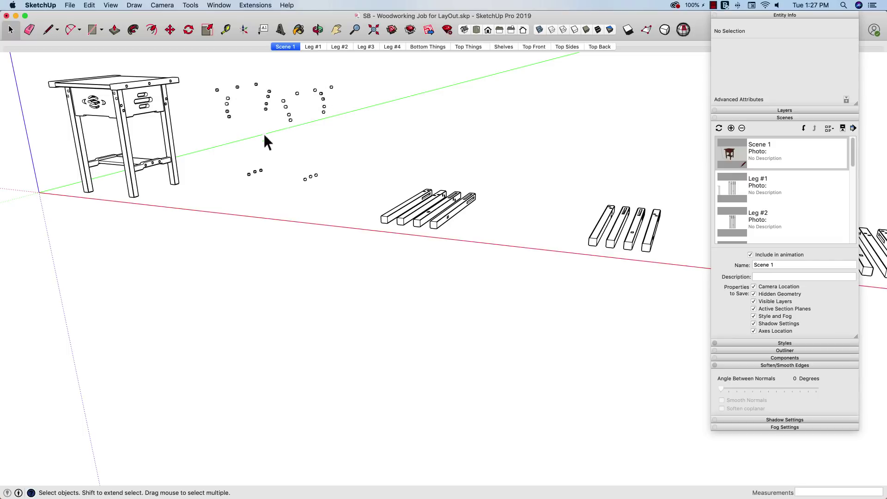
middle_click_drag(275, 118, 368, 254)
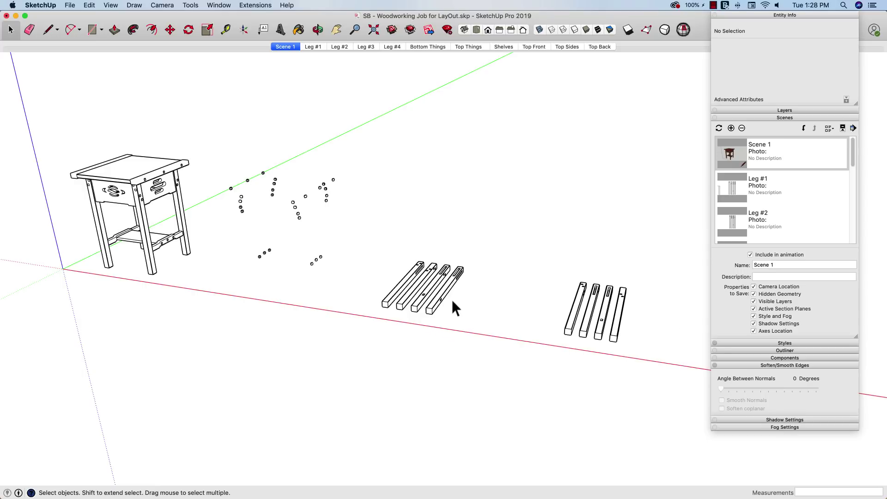
middle_click_drag(417, 303, 377, 292)
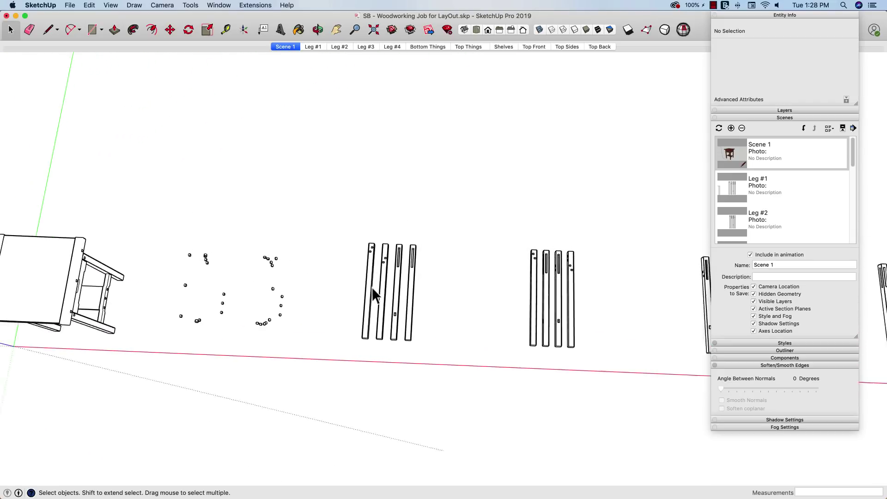
left_click(312, 47)
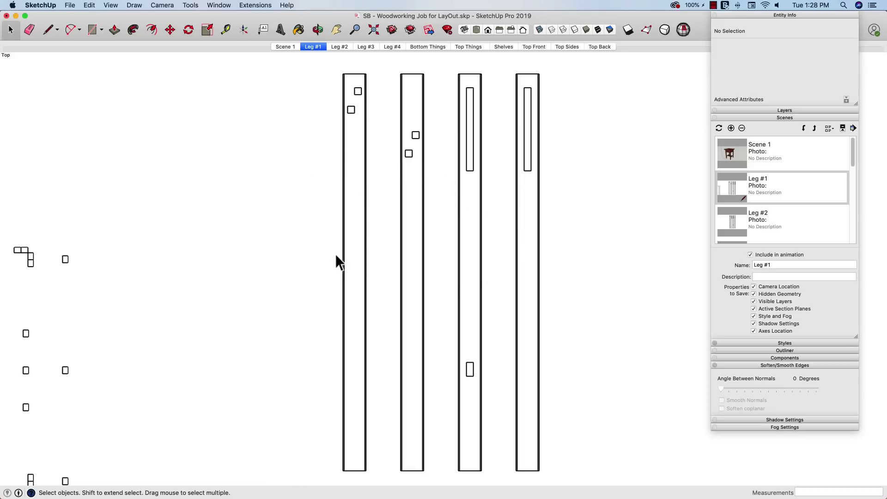
Step: Move the assembled table's near corner leg together with its attached side stretcher about 2' 11 5/8" away from the table
mouse_move(281, 234)
middle_mouse_down()
mouse_move(220, 254)
mouse_move(100, 259)
mouse_move(257, 168)
middle_mouse_up()
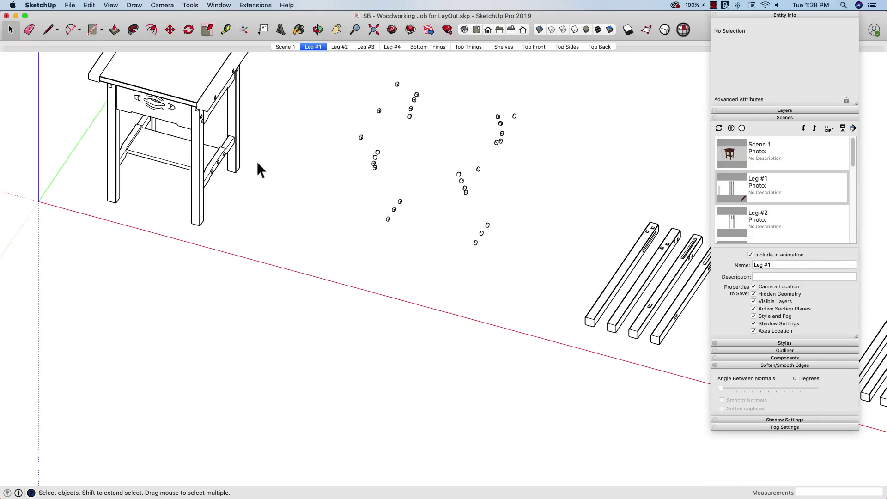
scroll(201, 176, "up", 10)
scroll(206, 213, "up", 2)
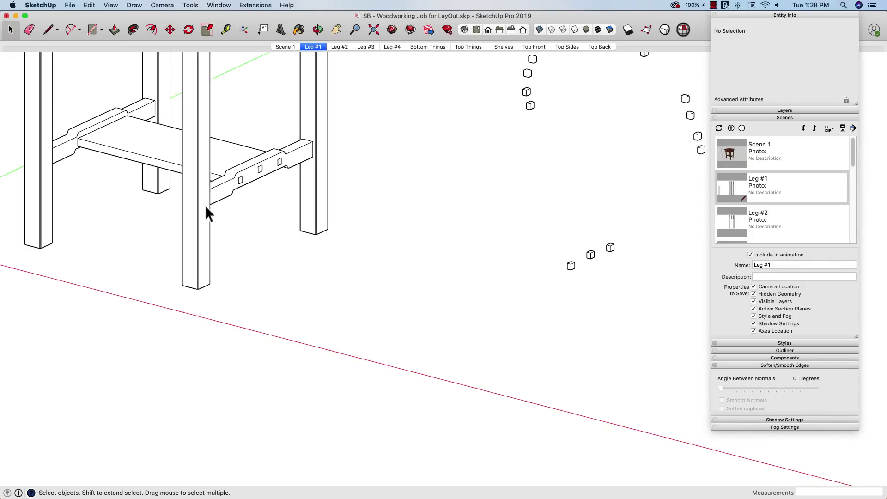
left_click(206, 211)
left_click(230, 194, "shift")
key("m")
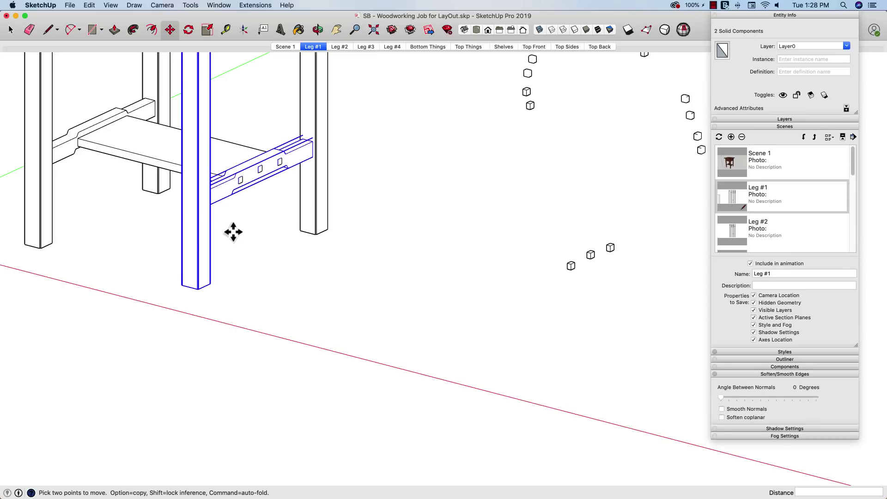
left_click(232, 232)
scroll(139, 237, "down", 5)
middle_click_drag(121, 218, 355, 344)
left_click(356, 345)
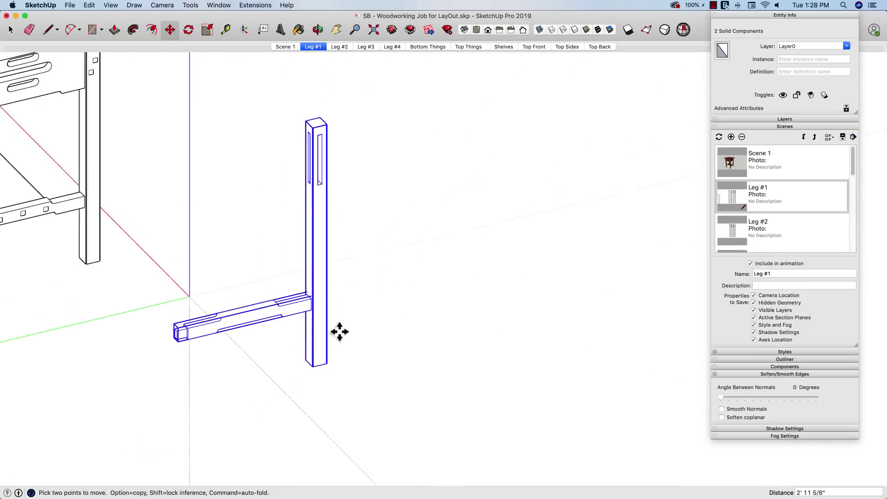
Step: Pull the stretcher about 2" away from the separated leg, exposing its tenon and the leg's mortise
key("space")
scroll(307, 301, "up", 6)
middle_click_drag(216, 329, 265, 292)
left_click(265, 292)
key("m")
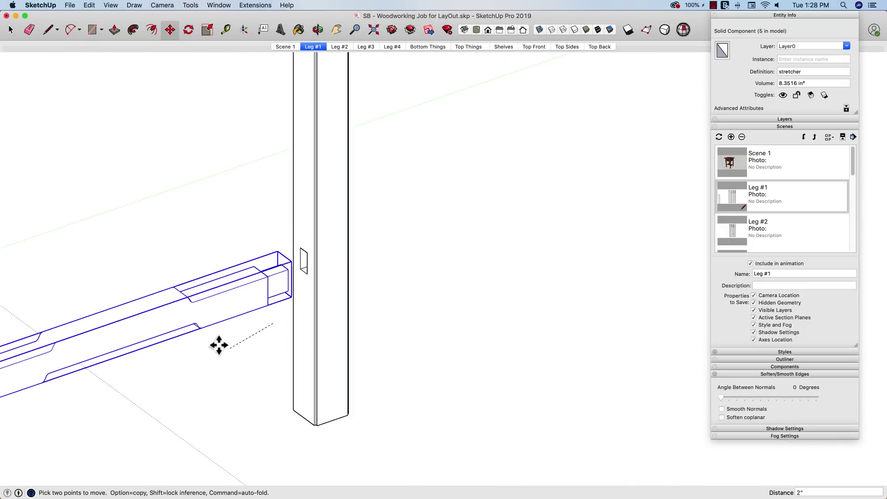
left_click(206, 346)
key("space")
Step: Save a close-up scene of the stretcher tenon beside the leg mortise, placed after Leg #1, and return to Scene 1
scroll(223, 345, "up", 1)
scroll(222, 345, "up", 2)
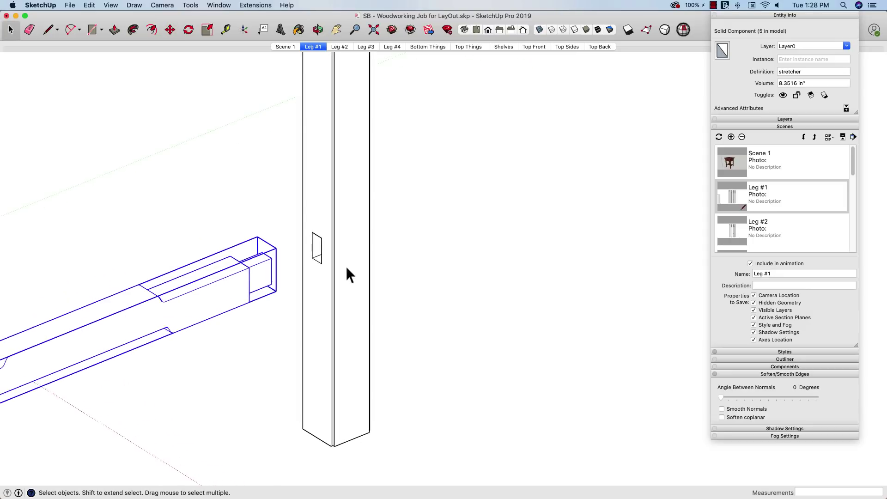
middle_click_drag(346, 266, 317, 300)
left_click(317, 301)
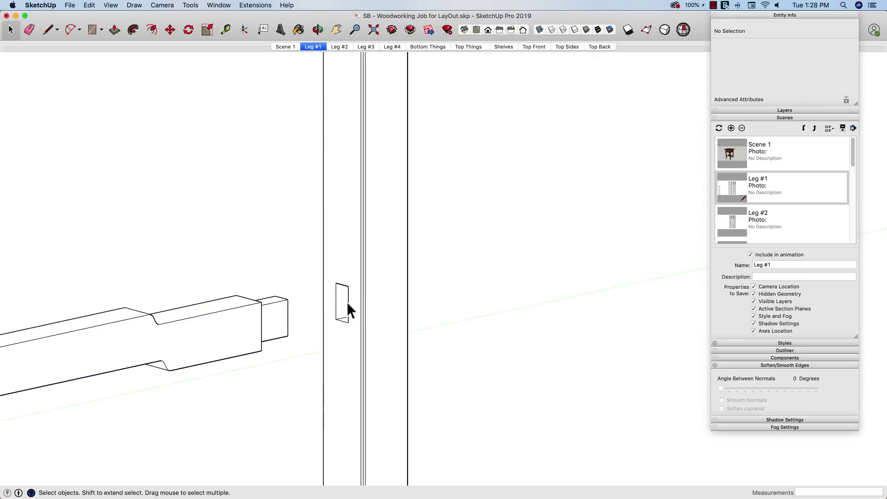
left_click(731, 128)
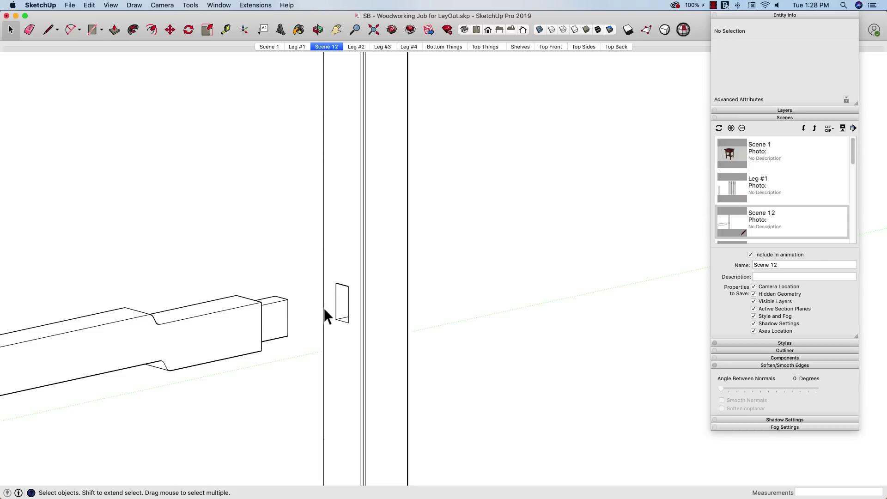
scroll(324, 310, "down", 1)
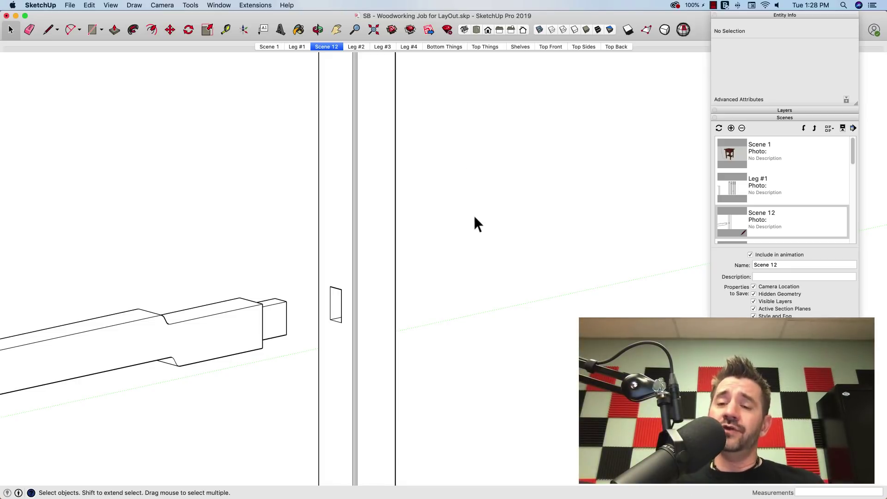
left_click(278, 47)
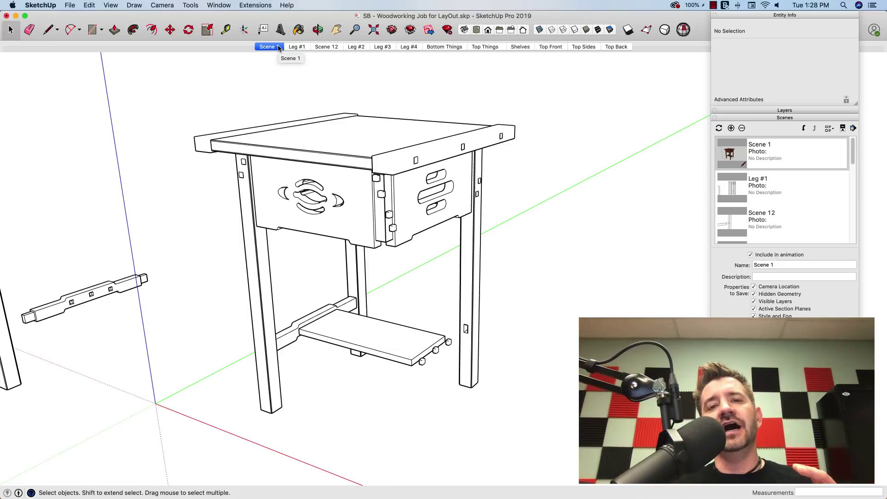